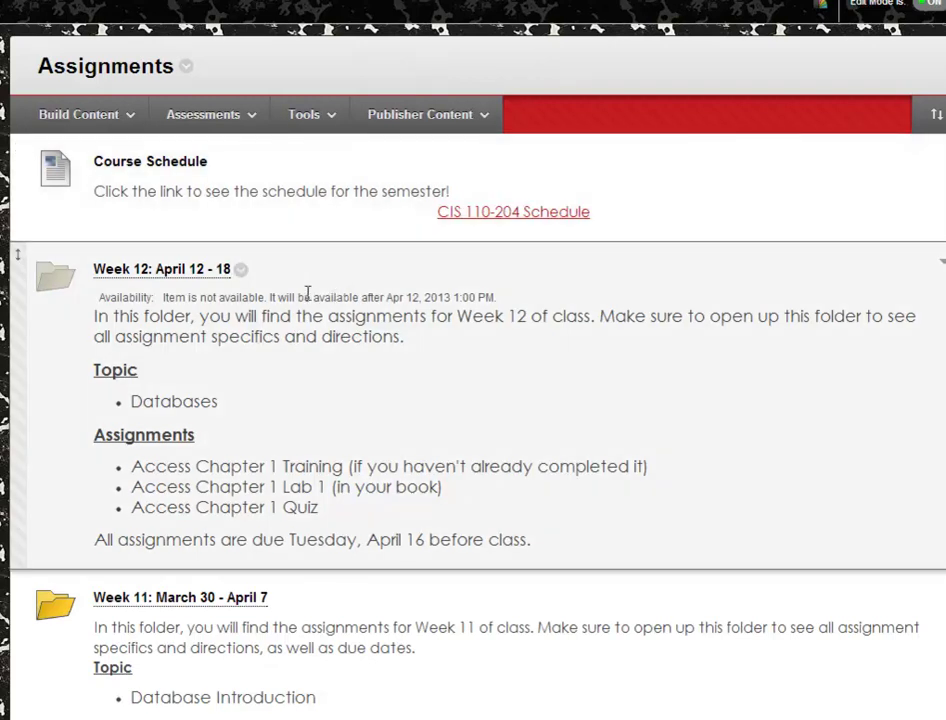
Open the Week 12: April 12 - 18 folder and look through its Access Chapter 1 Lecture Slides.
{"action": "left_click", "coordinate": [181, 274]}
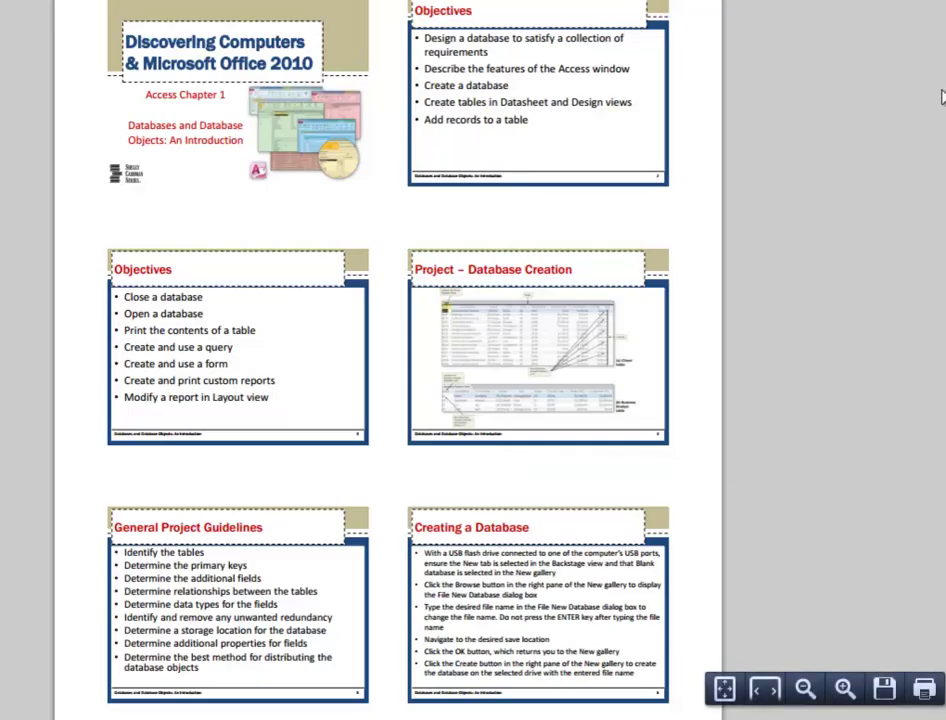
{"action": "scroll", "coordinate": [388, 360], "scroll_direction": "down", "scroll_amount": 10}
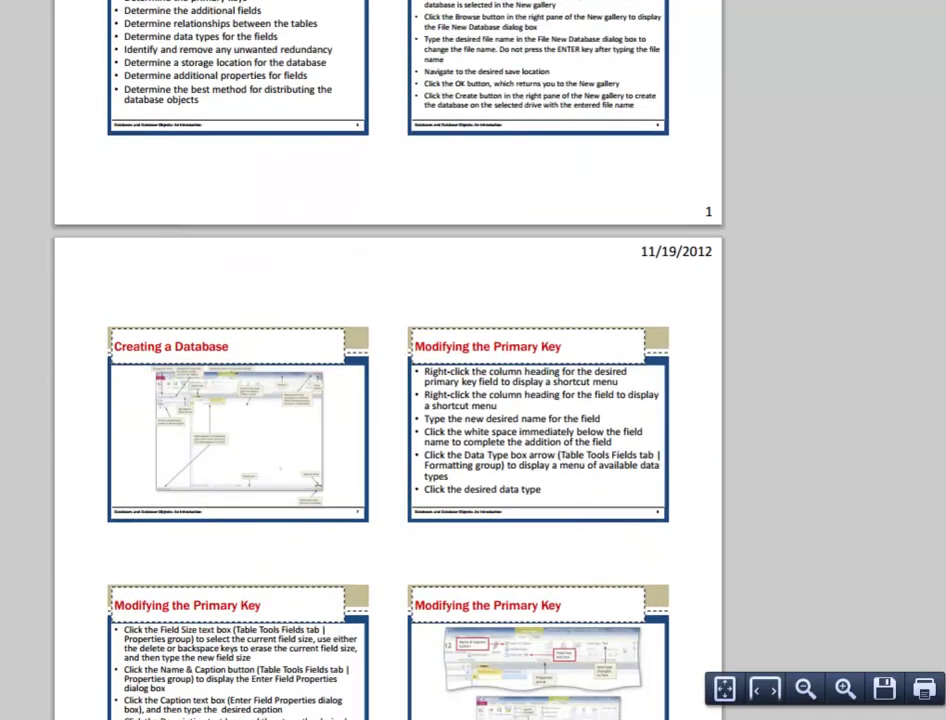
{"action": "scroll", "coordinate": [388, 360], "scroll_direction": "down", "scroll_amount": 10}
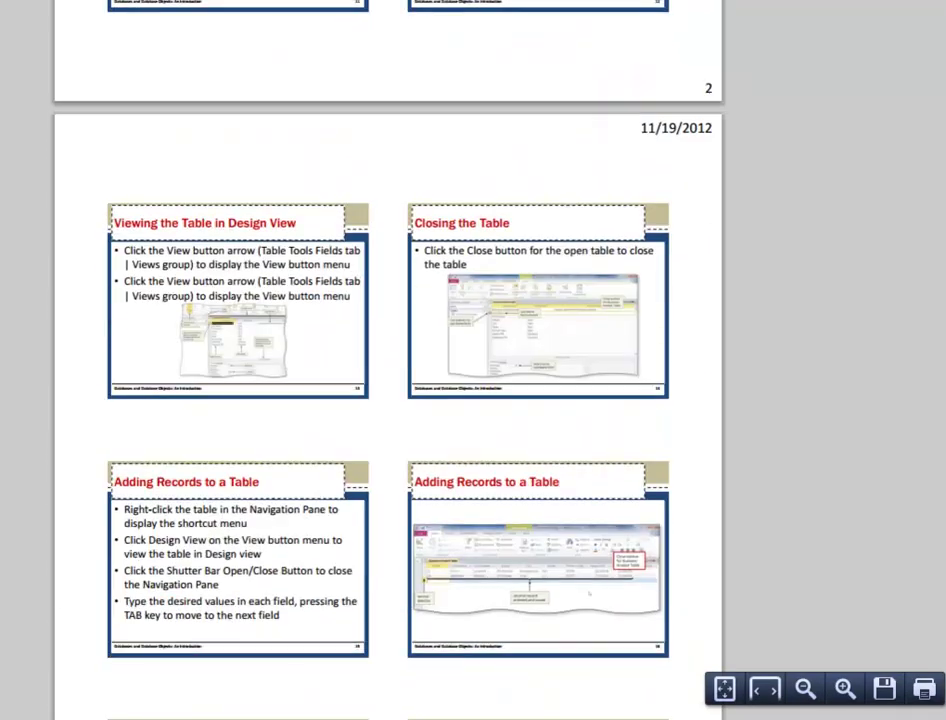
{"action": "scroll", "coordinate": [388, 360], "scroll_direction": "down", "scroll_amount": 3}
{"action": "scroll", "coordinate": [388, 360], "scroll_direction": "down", "scroll_amount": 8}
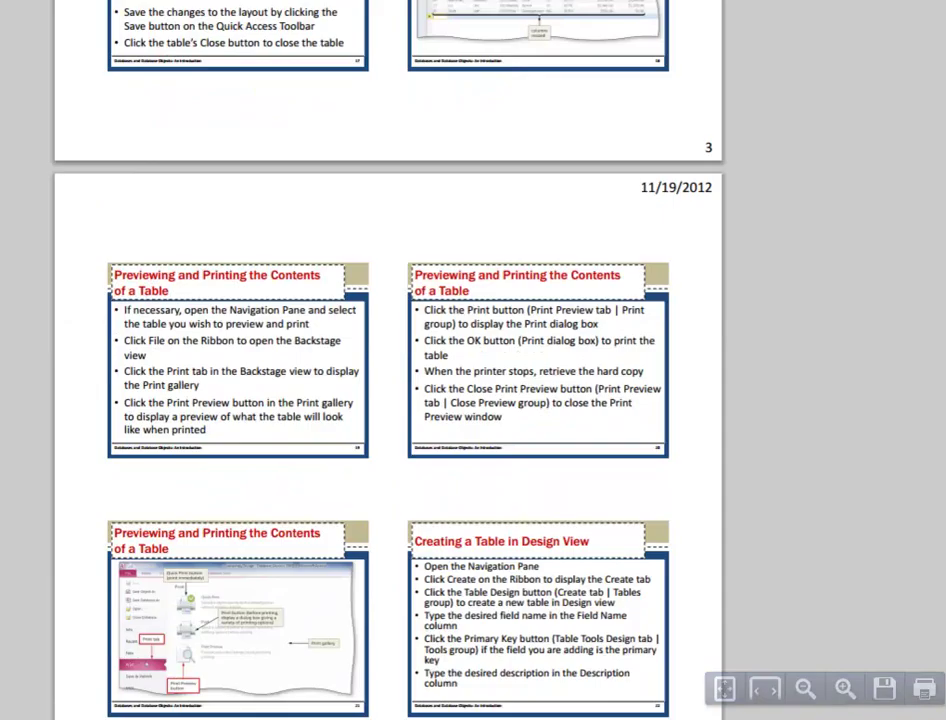
{"action": "scroll", "coordinate": [388, 360], "scroll_direction": "down", "scroll_amount": 6}
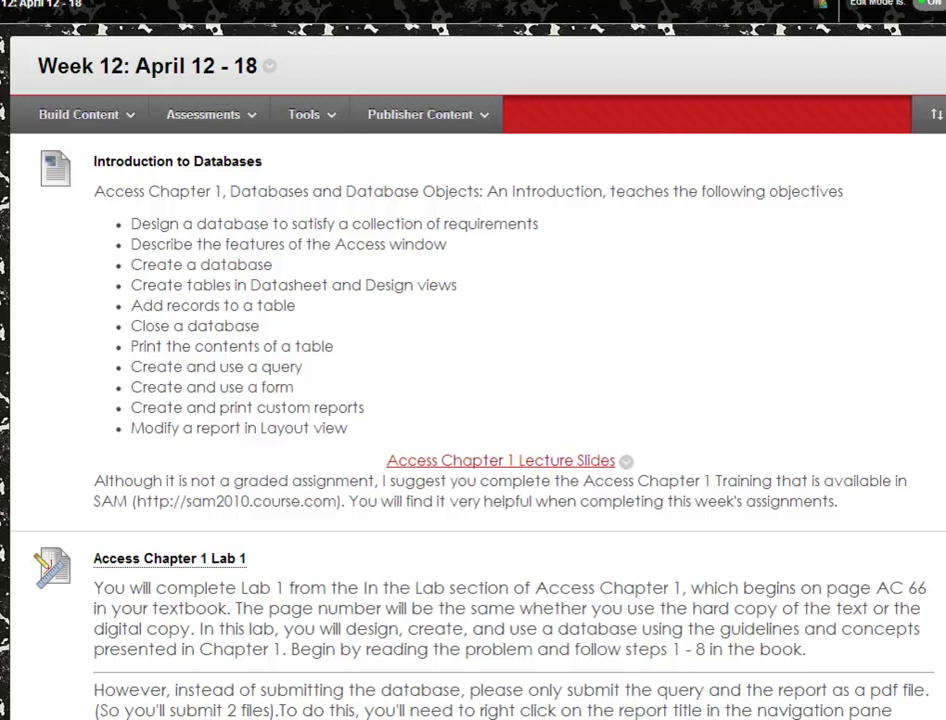
Read the Week 12 folder's chapter objectives, Access Chapter 1 Lab 1 instructions and Additional Labs entry.
{"action": "scroll", "coordinate": [470, 400], "scroll_direction": "down", "scroll_amount": 3}
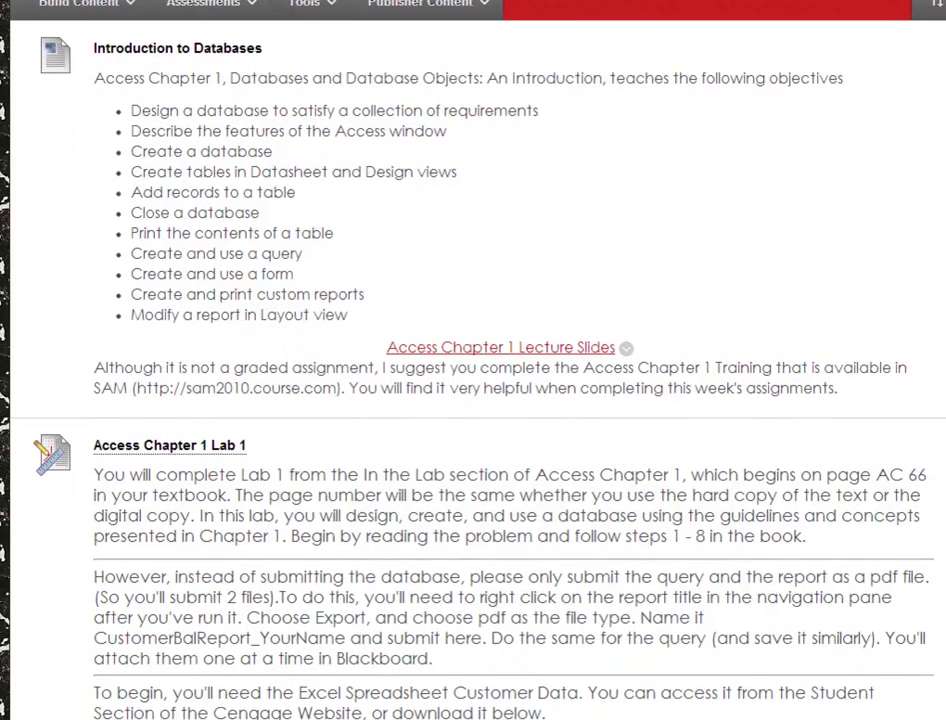
{"action": "scroll", "coordinate": [730, 310], "scroll_direction": "down", "scroll_amount": 1}
{"action": "scroll", "coordinate": [730, 310], "scroll_direction": "up", "scroll_amount": 1}
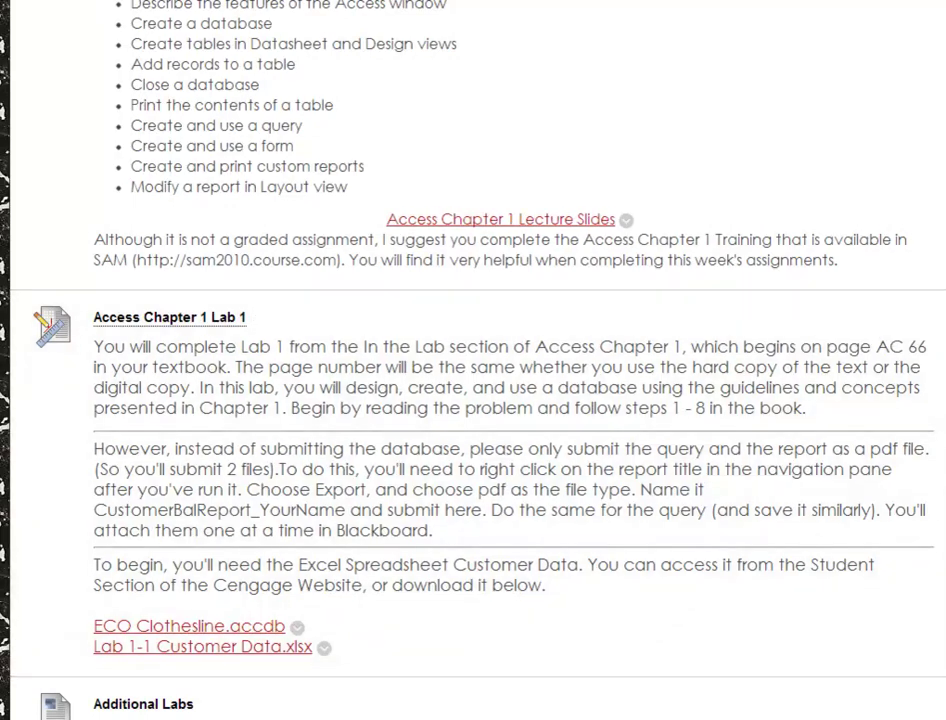
{"action": "scroll", "coordinate": [473, 360], "scroll_direction": "down", "scroll_amount": 3}
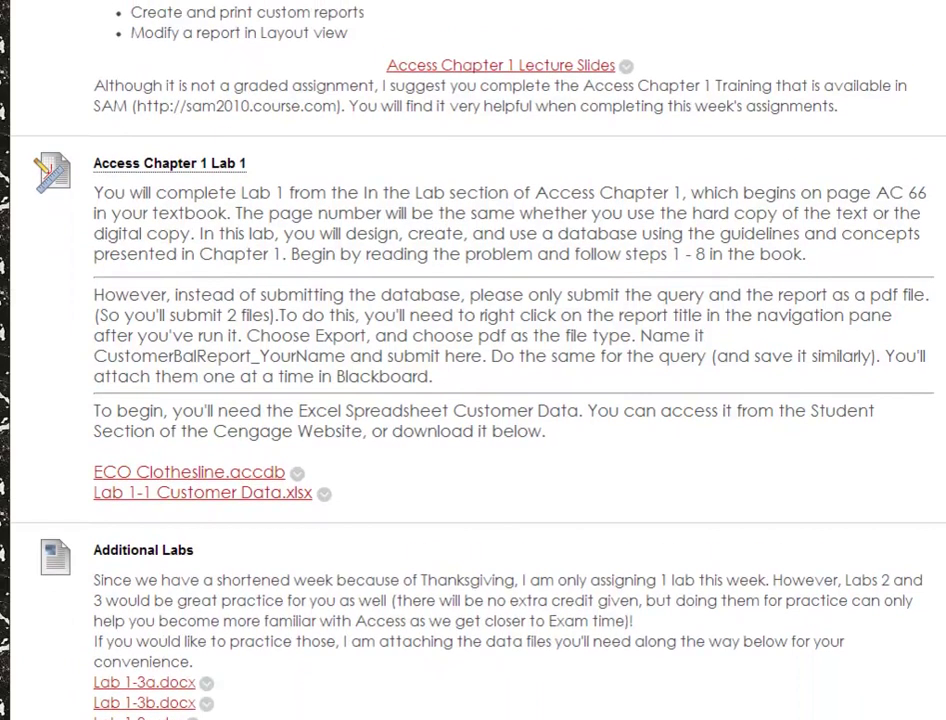
{"action": "scroll", "coordinate": [222, 294], "scroll_direction": "down", "scroll_amount": 1}
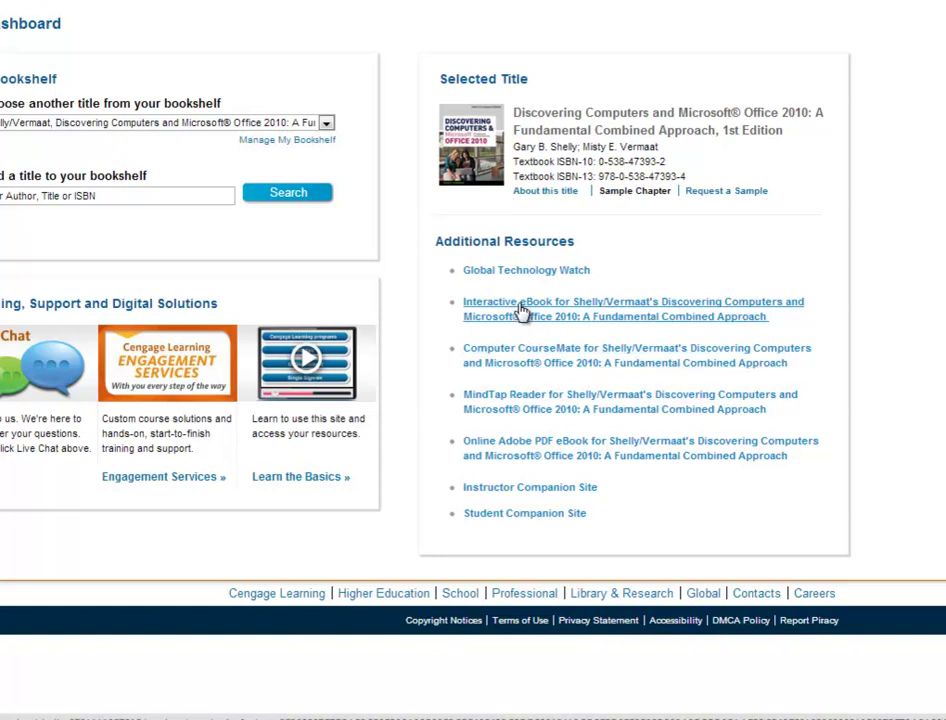
Open the Interactive eBook for Discovering Computers and Microsoft Office 2010, then widen and reposition its window.
{"action": "left_click", "coordinate": [527, 312]}
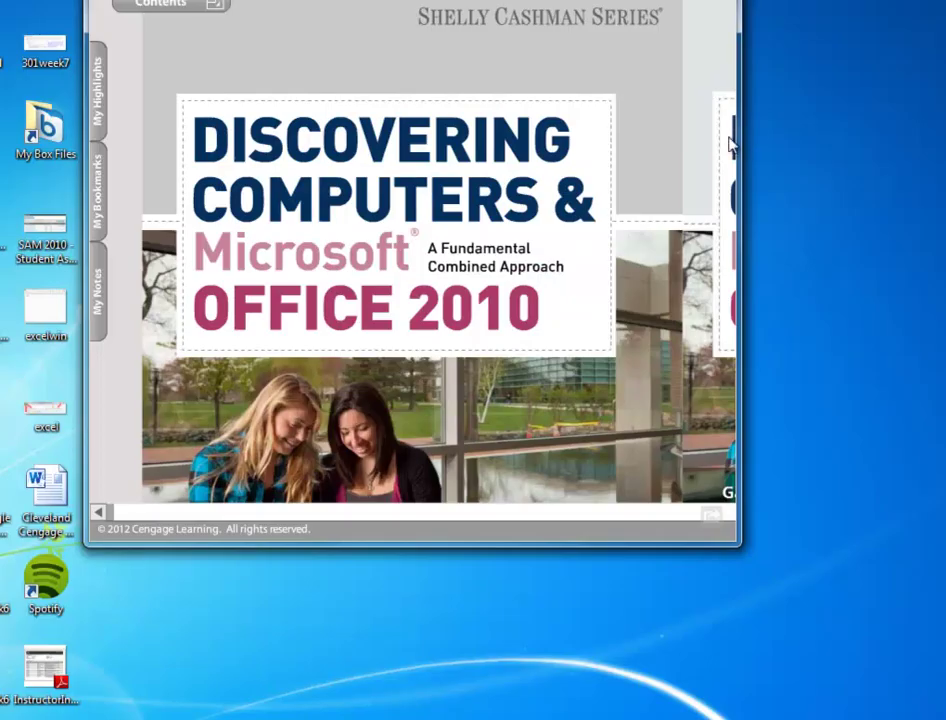
{"action": "left_click_drag", "start_coordinate": [741, 140], "coordinate": [945, 140]}
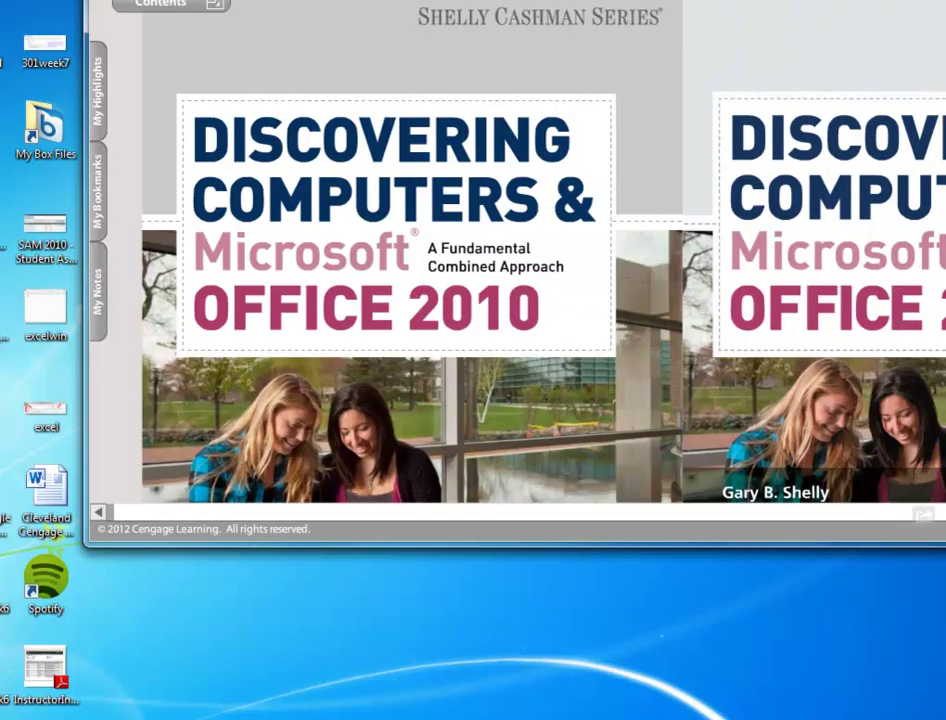
{"action": "left_click_drag", "start_coordinate": [430, 0], "coordinate": [399, 13]}
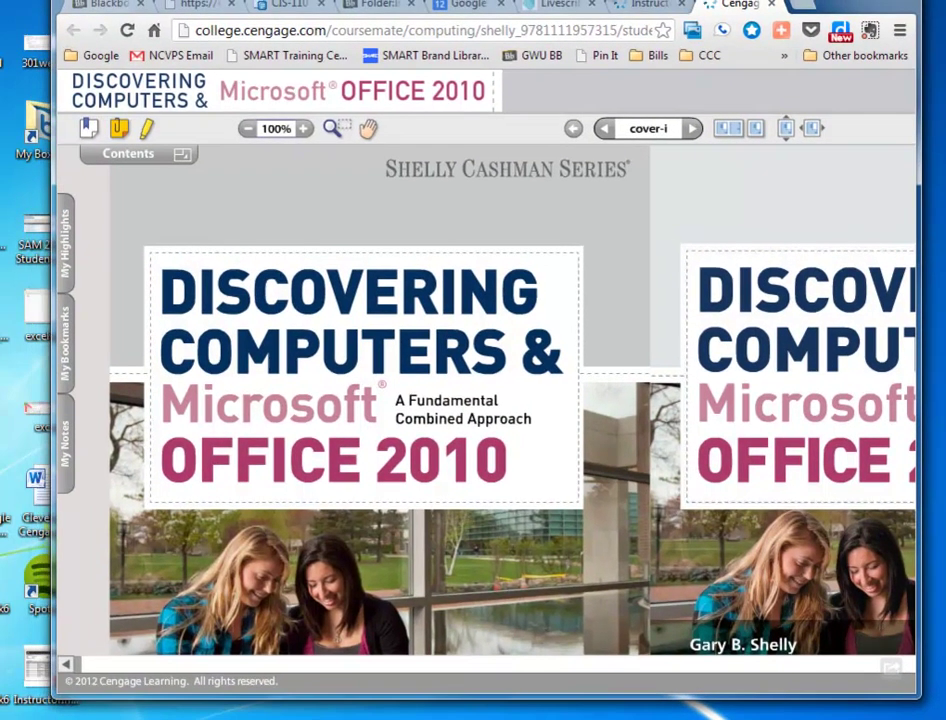
Browse the eBook's contents to the Microsoft Access 2010 chapters, then go to page AC 66.
{"action": "left_click", "coordinate": [146, 163]}
{"action": "left_click_drag", "start_coordinate": [366, 245], "coordinate": [367, 399]}
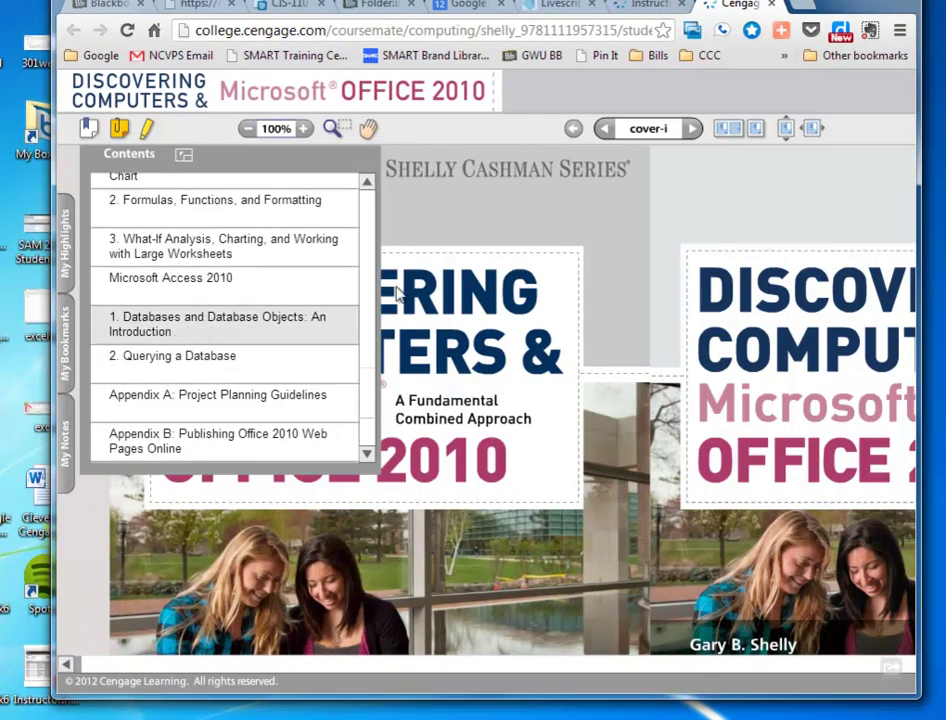
{"action": "left_click", "coordinate": [668, 128]}
{"action": "double_click", "coordinate": [670, 129]}
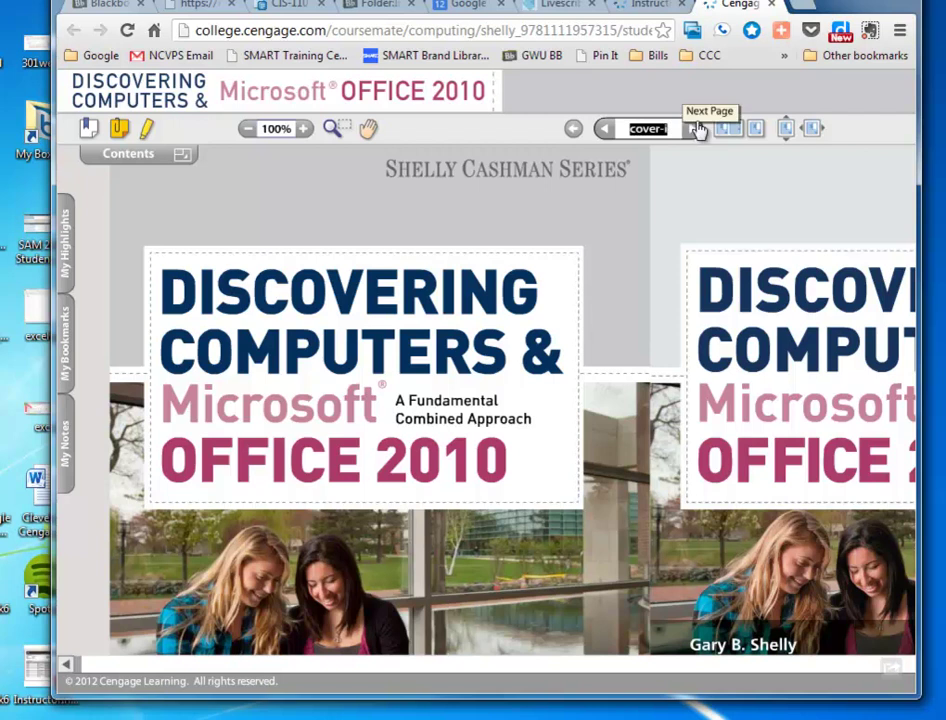
{"action": "type", "text": "AC 66"}
{"action": "key", "text": "Return"}
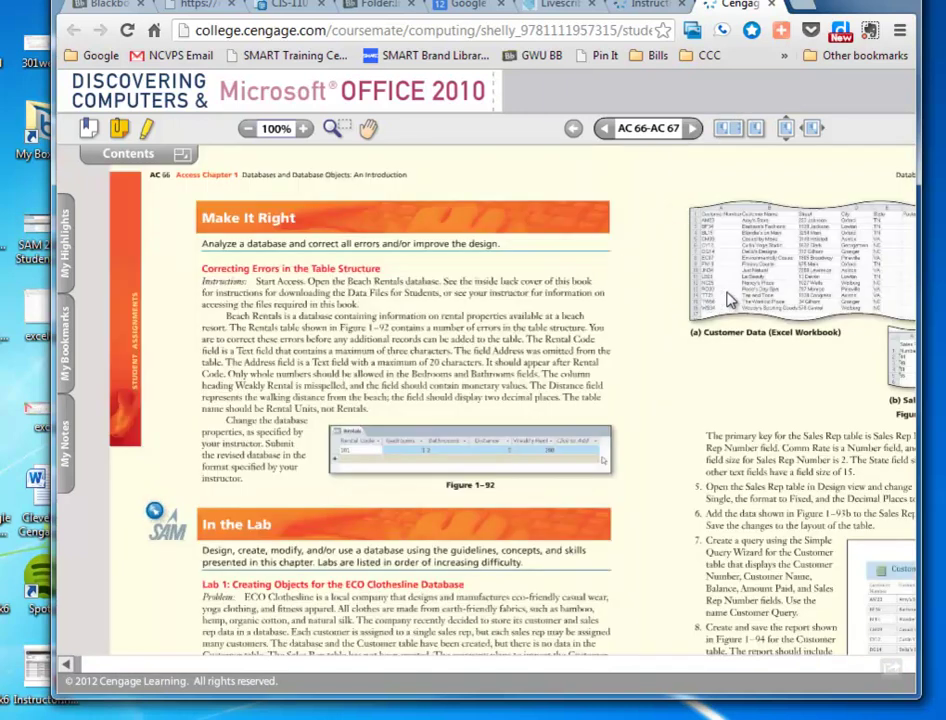
Widen the eBook window, zoom to 160%, and read the Lab 1 ECO Clothesline instructions under In the Lab.
{"action": "left_click_drag", "start_coordinate": [55, 340], "coordinate": [1, 340]}
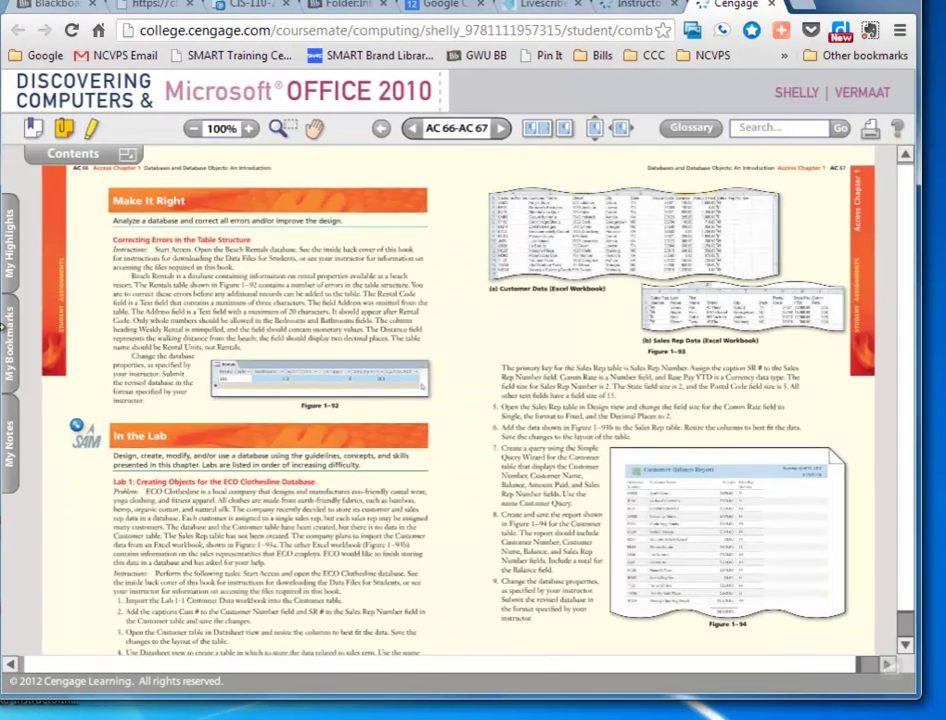
{"action": "left_click", "coordinate": [247, 131]}
{"action": "left_click", "coordinate": [247, 131]}
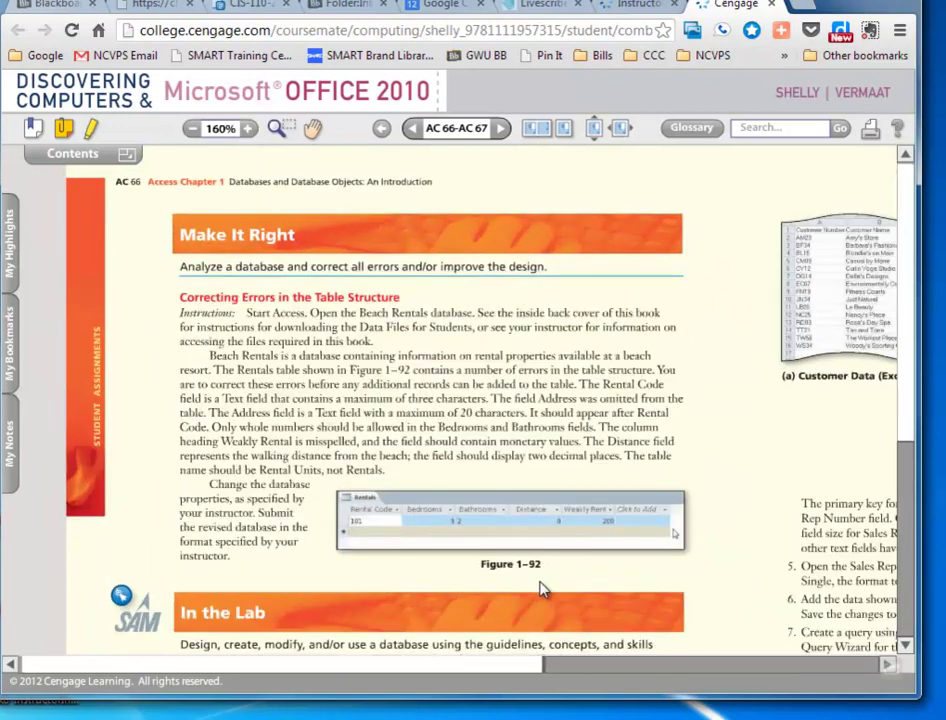
{"action": "left_click_drag", "start_coordinate": [914, 330], "coordinate": [914, 522]}
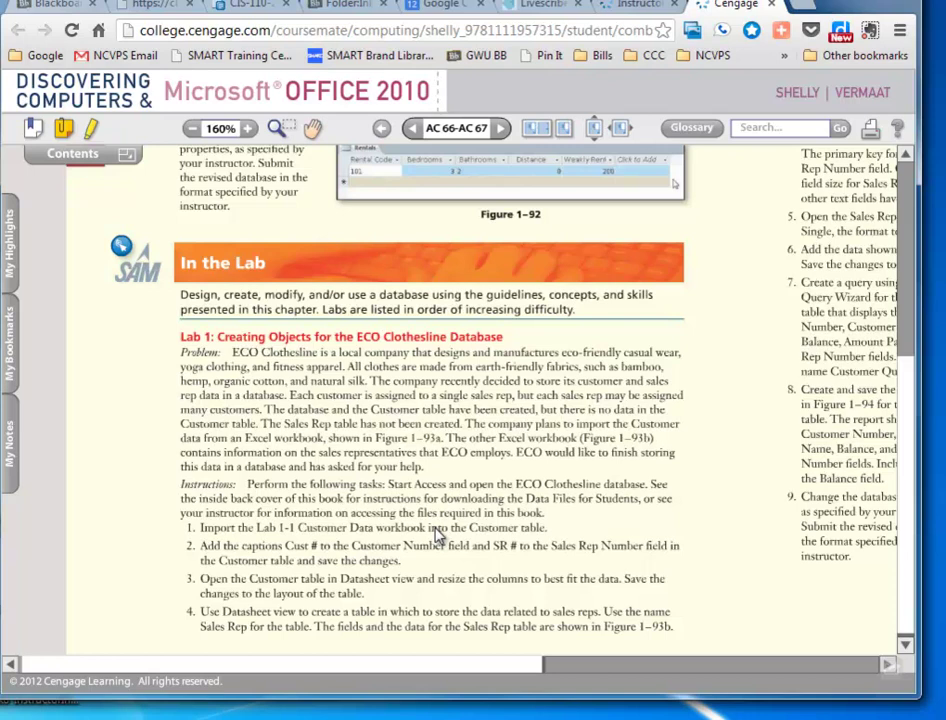
Return to the Cengage dashboard and open the textbook's Student Companion Site to view its book resources.
{"action": "left_click", "coordinate": [640, 6]}
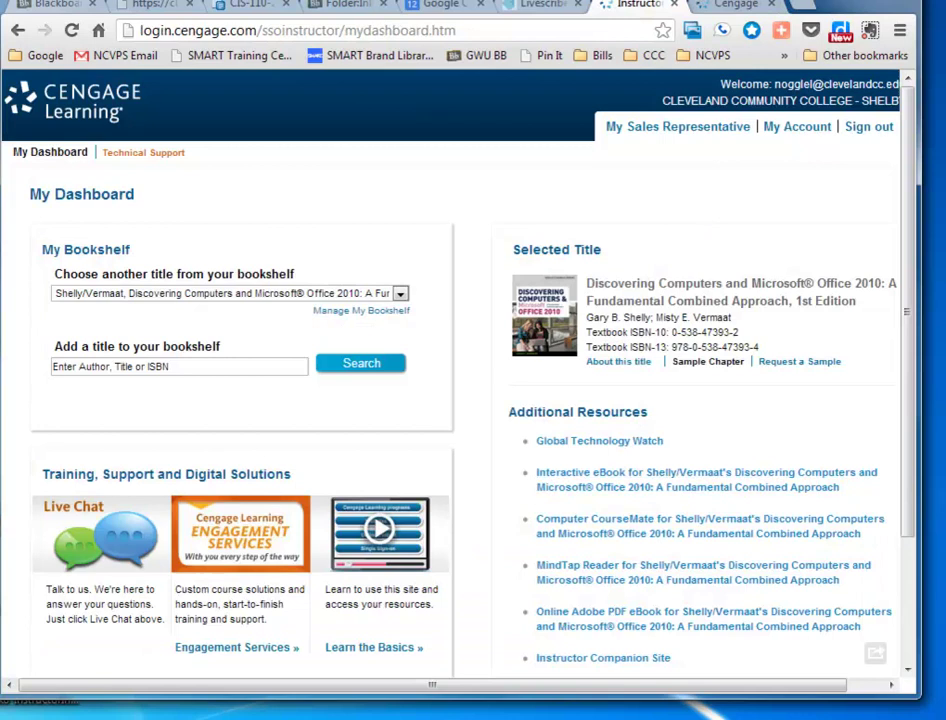
{"action": "left_click_drag", "start_coordinate": [912, 272], "coordinate": [912, 375]}
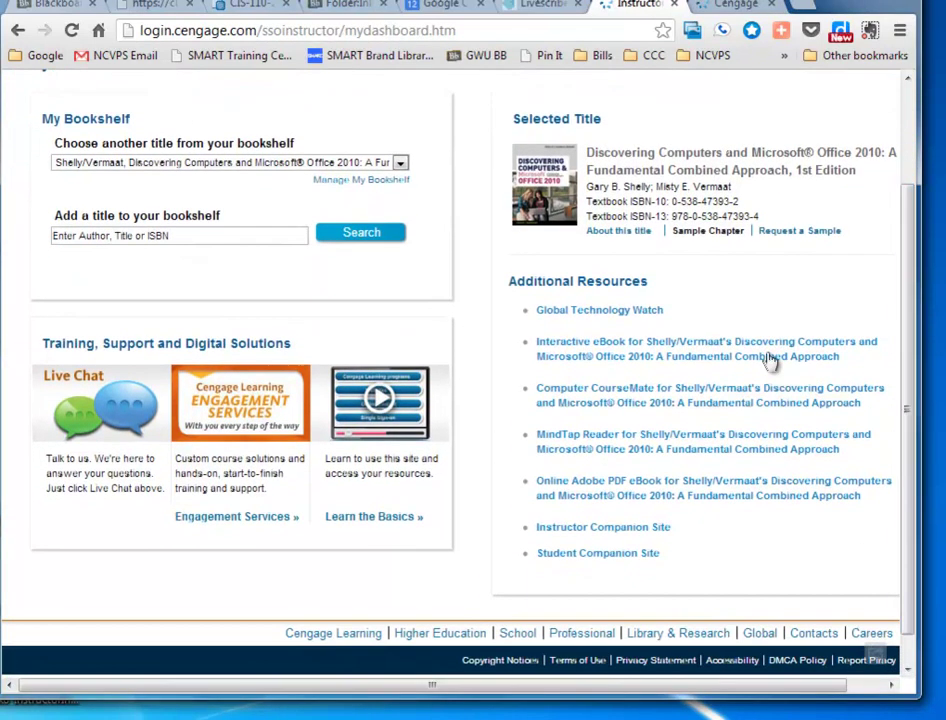
{"action": "left_click", "coordinate": [618, 558]}
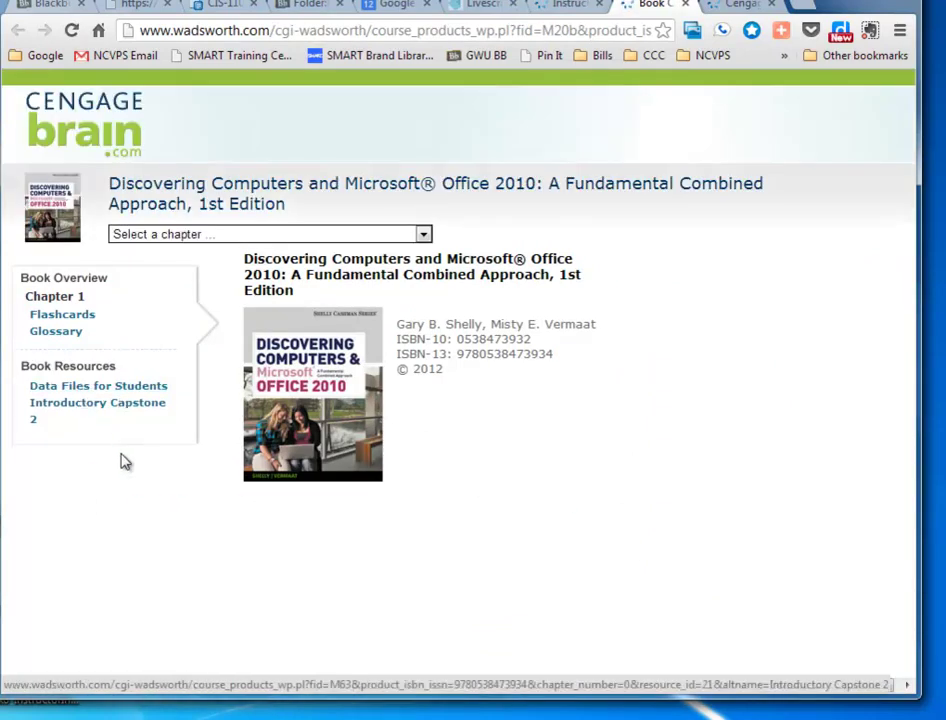
Switch back to the Week 12 folder in Blackboard and download ECO Clothesline.accdb from Access Chapter 1 Lab 1.
{"action": "left_click", "coordinate": [289, 7]}
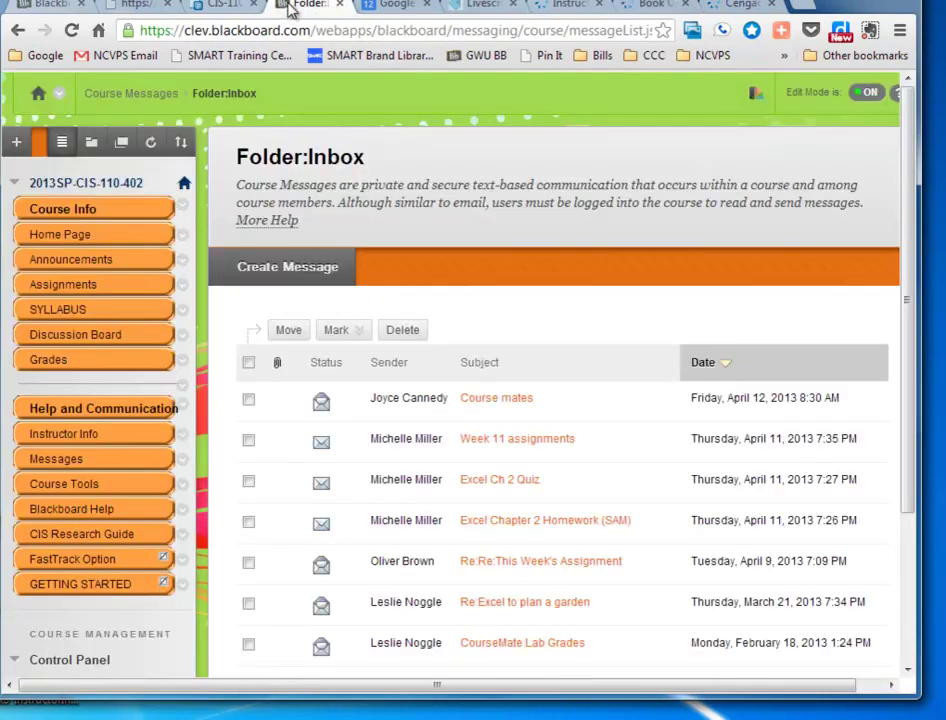
{"action": "left_click", "coordinate": [376, 11]}
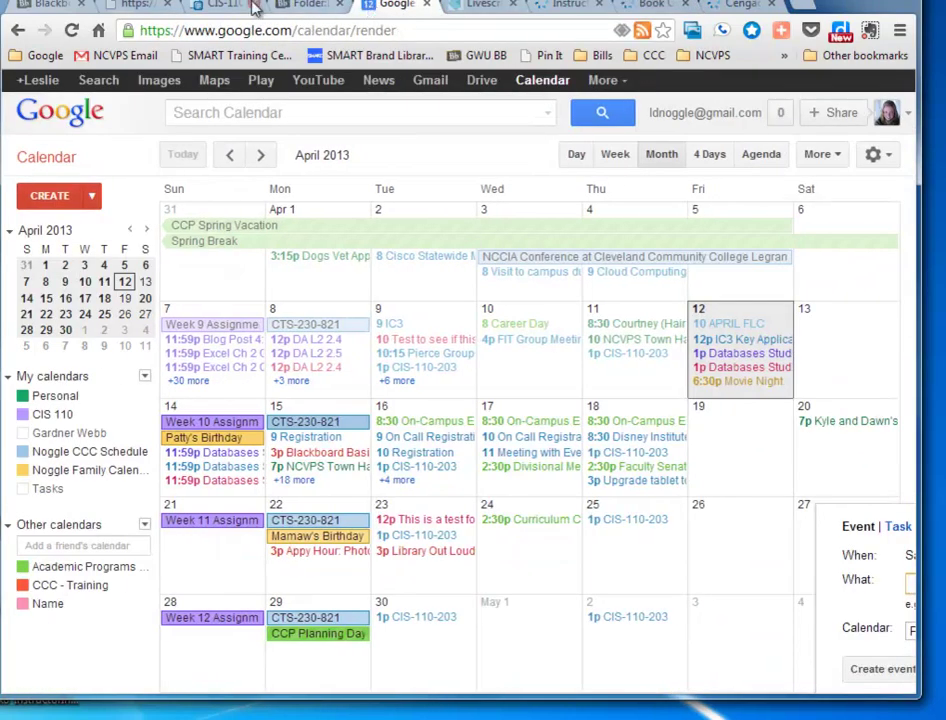
{"action": "left_click", "coordinate": [52, 8]}
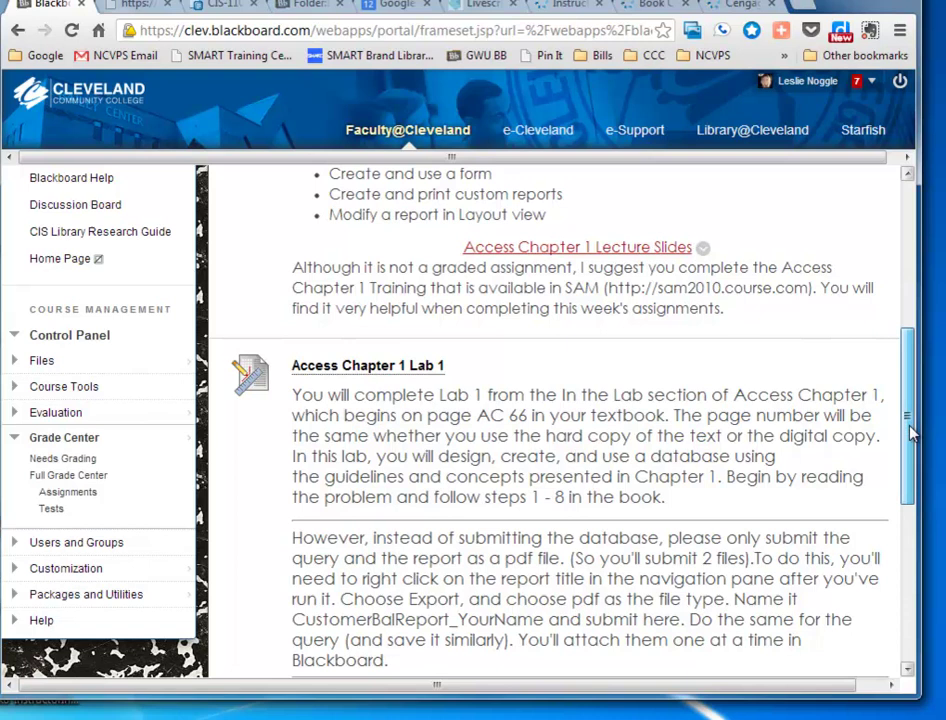
{"action": "left_click_drag", "start_coordinate": [912, 433], "coordinate": [908, 507]}
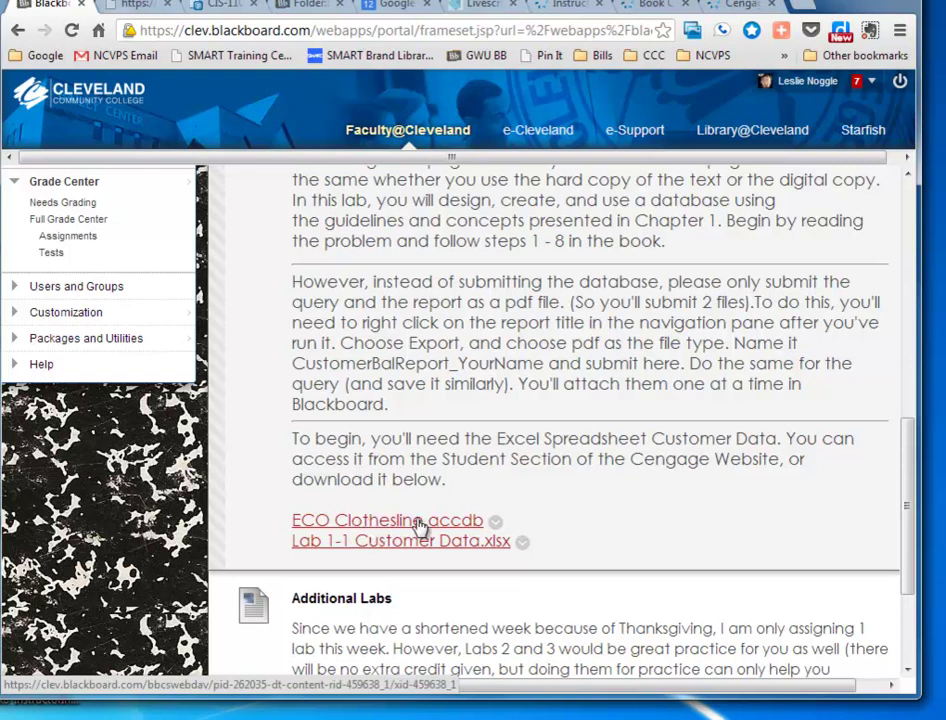
{"action": "left_click", "coordinate": [420, 522]}
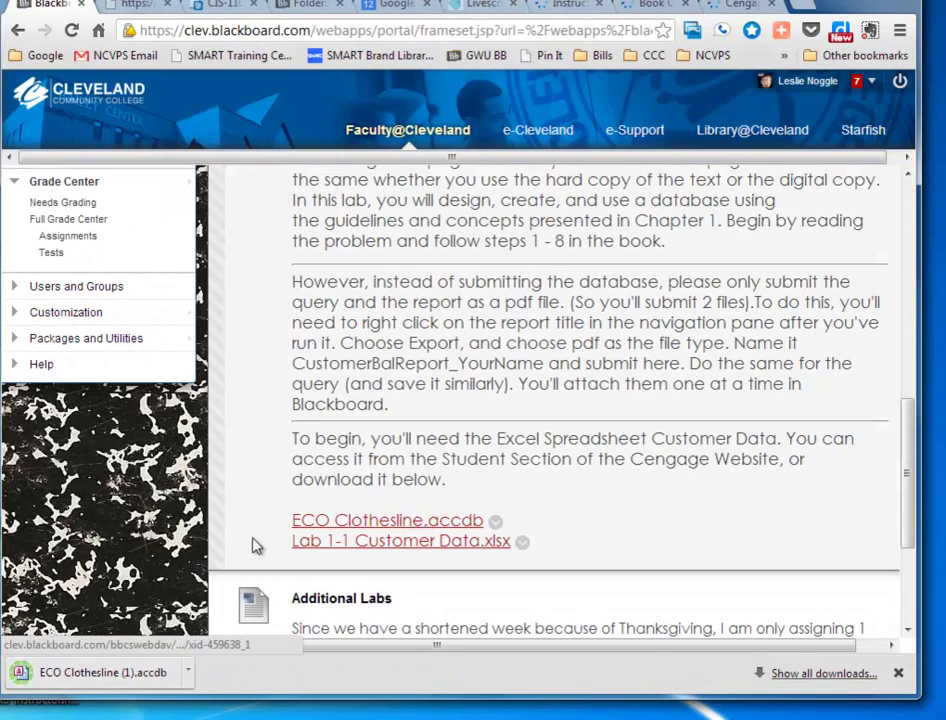
Open the downloaded ECO Clothesline database in Microsoft Access, shift its window fully into view, and enable its content.
{"action": "left_click", "coordinate": [100, 672]}
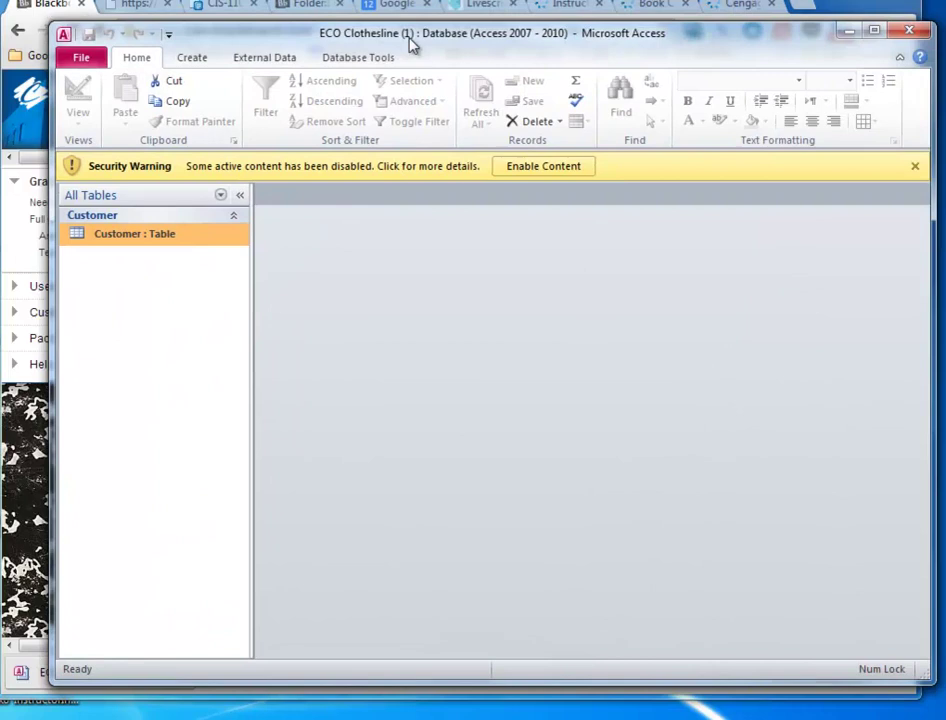
{"action": "left_click_drag", "start_coordinate": [410, 45], "coordinate": [370, 43]}
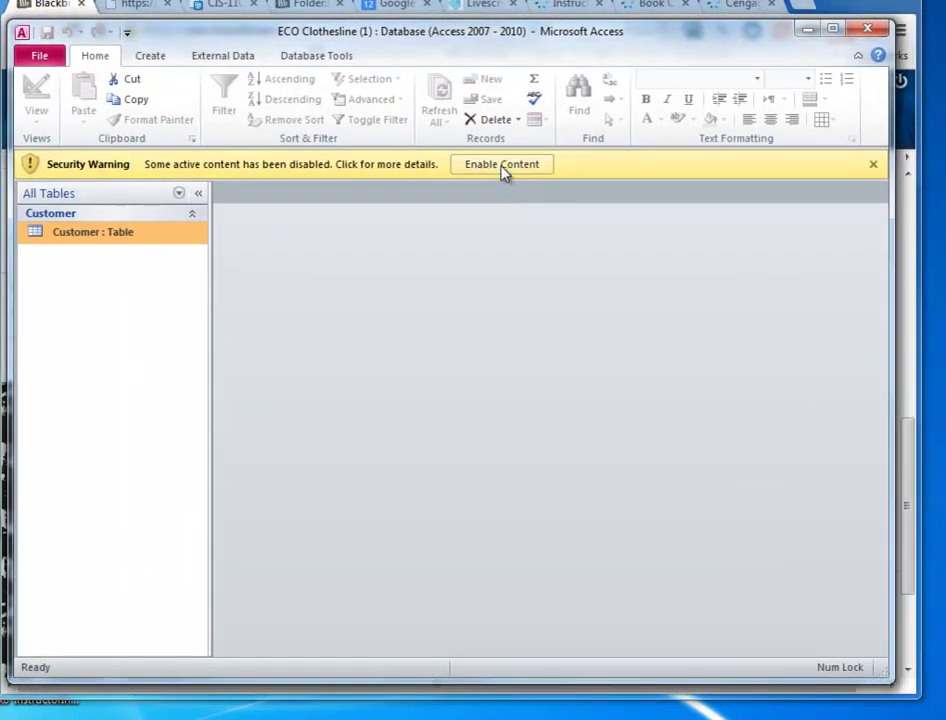
{"action": "left_click", "coordinate": [502, 168]}
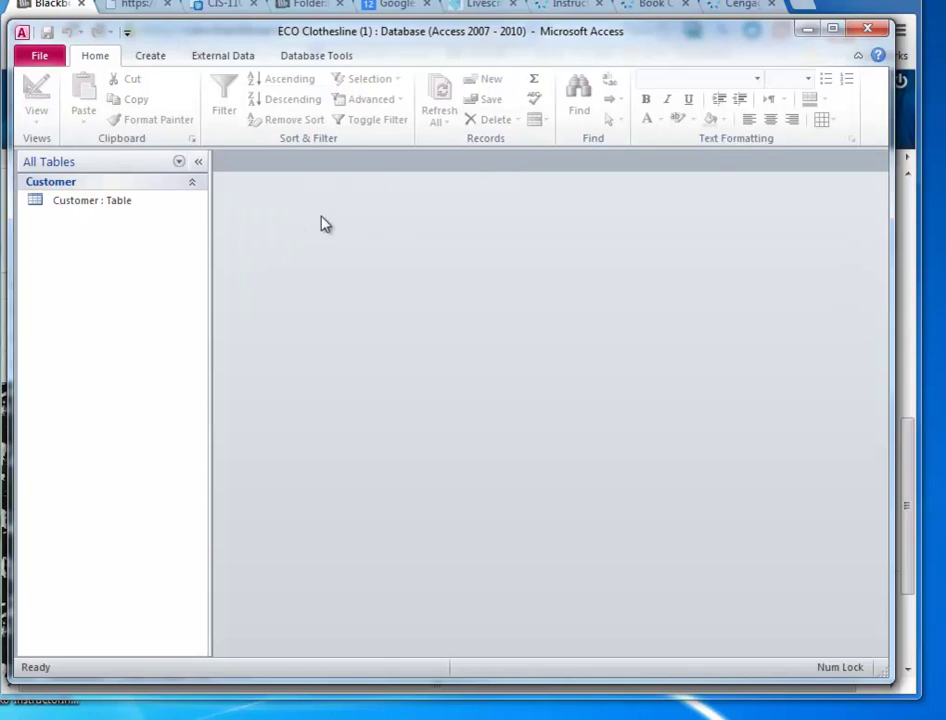
Save the database to My Documents as ECO Clothesline followed by the owner's surname in place of the (1).
{"action": "left_click", "coordinate": [41, 57]}
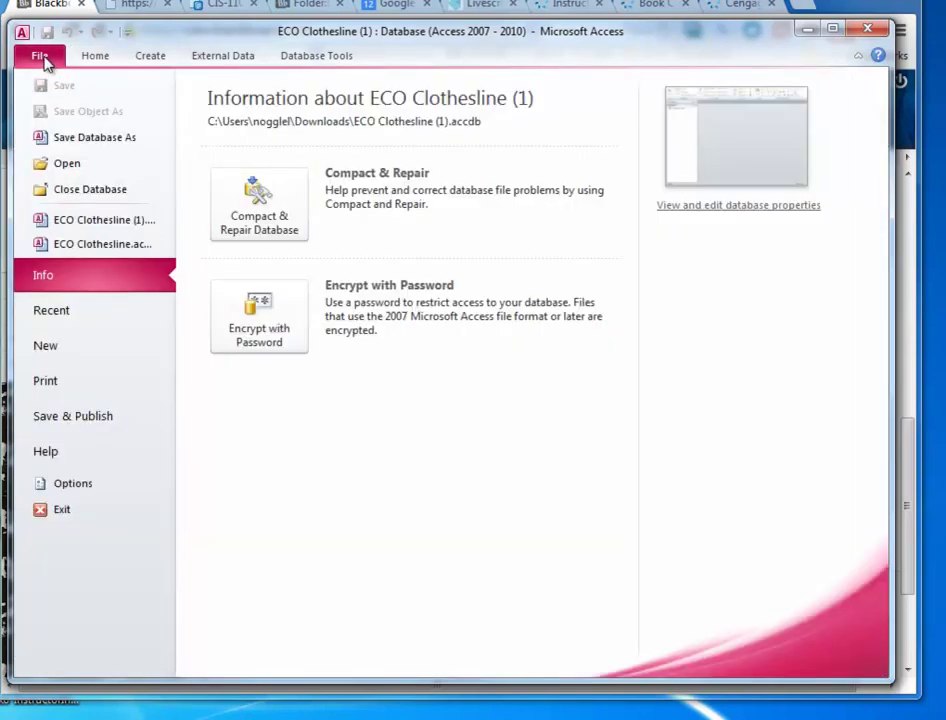
{"action": "left_click", "coordinate": [112, 145]}
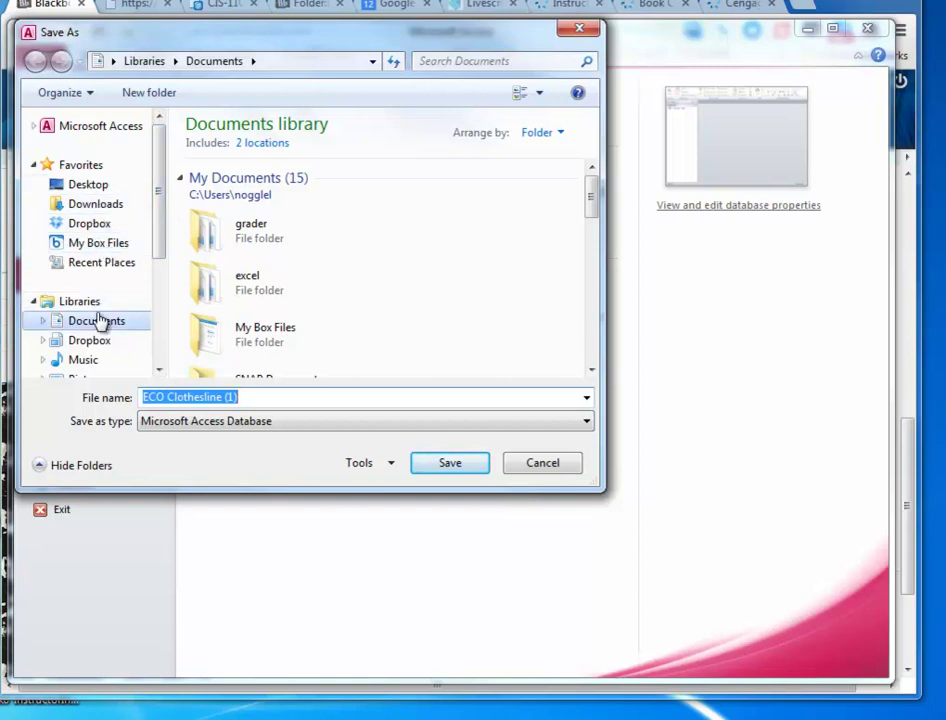
{"action": "scroll", "coordinate": [152, 236], "scroll_direction": "down", "scroll_amount": 1}
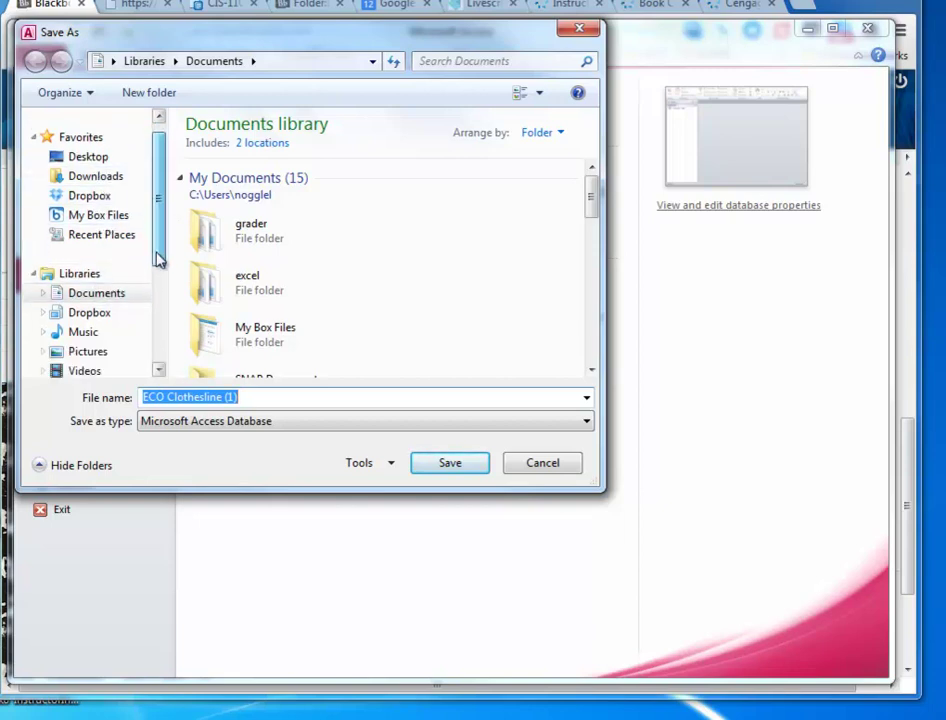
{"action": "left_click", "coordinate": [98, 295]}
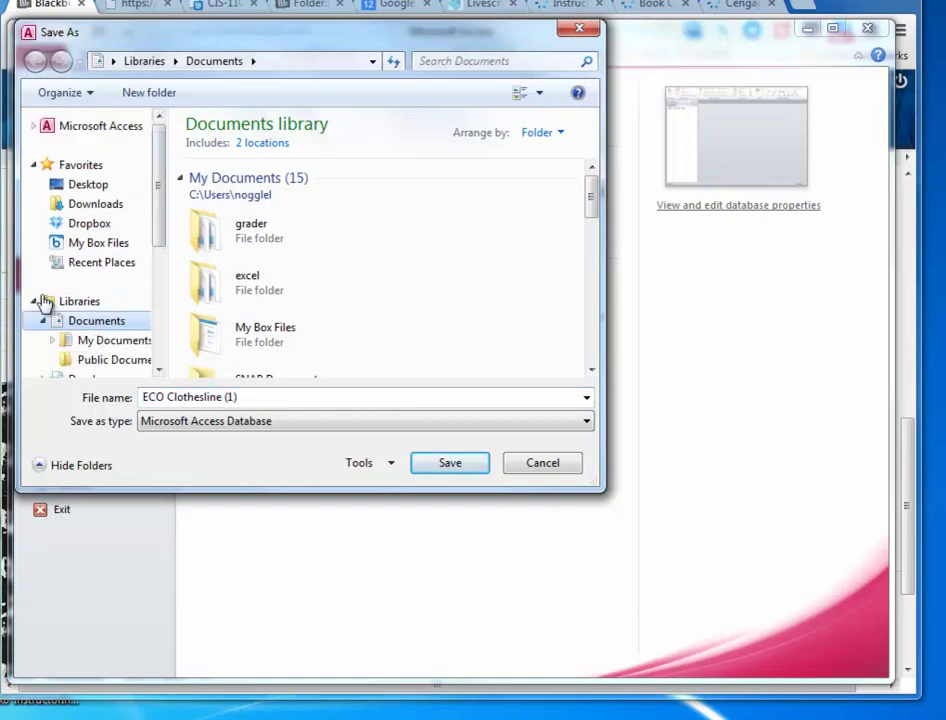
{"action": "left_click", "coordinate": [95, 345]}
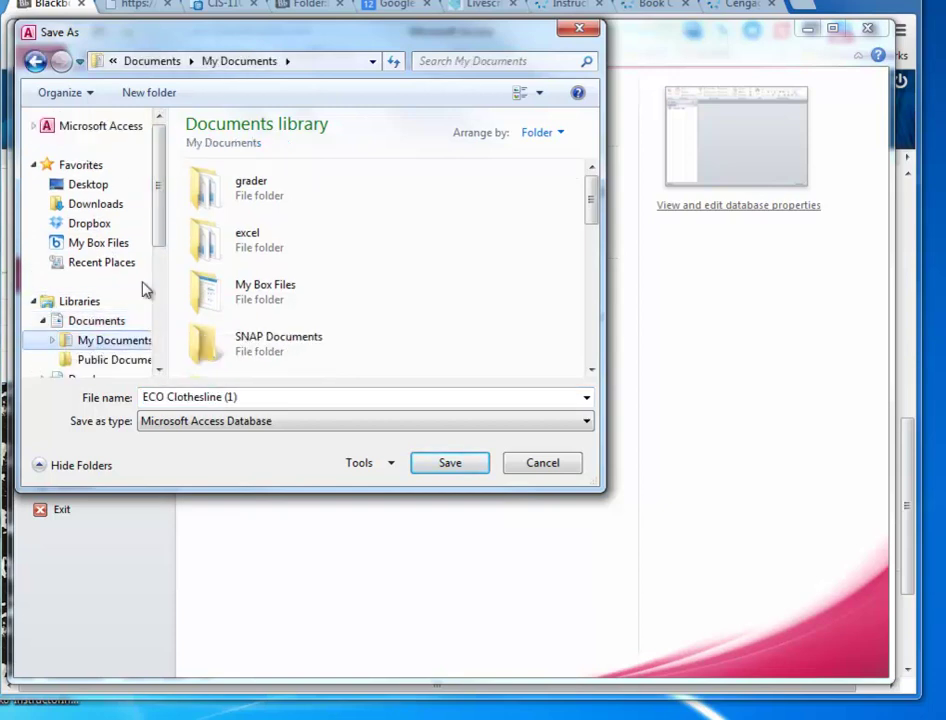
{"action": "left_click", "coordinate": [230, 397]}
{"action": "left_click", "coordinate": [257, 399]}
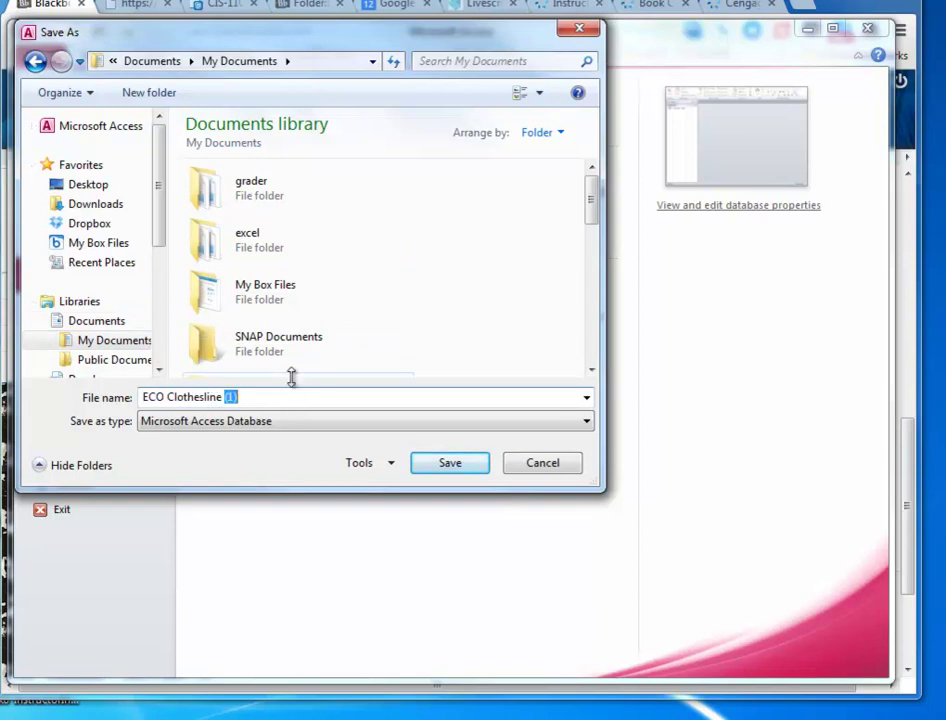
{"action": "type", "text": "Noggle"}
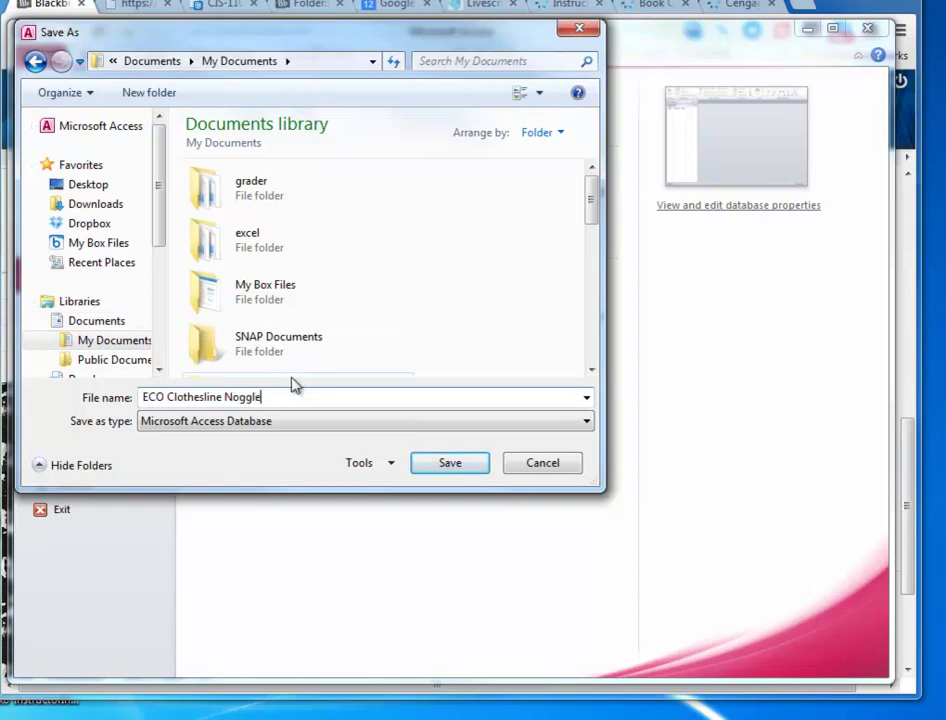
{"action": "left_click", "coordinate": [450, 466]}
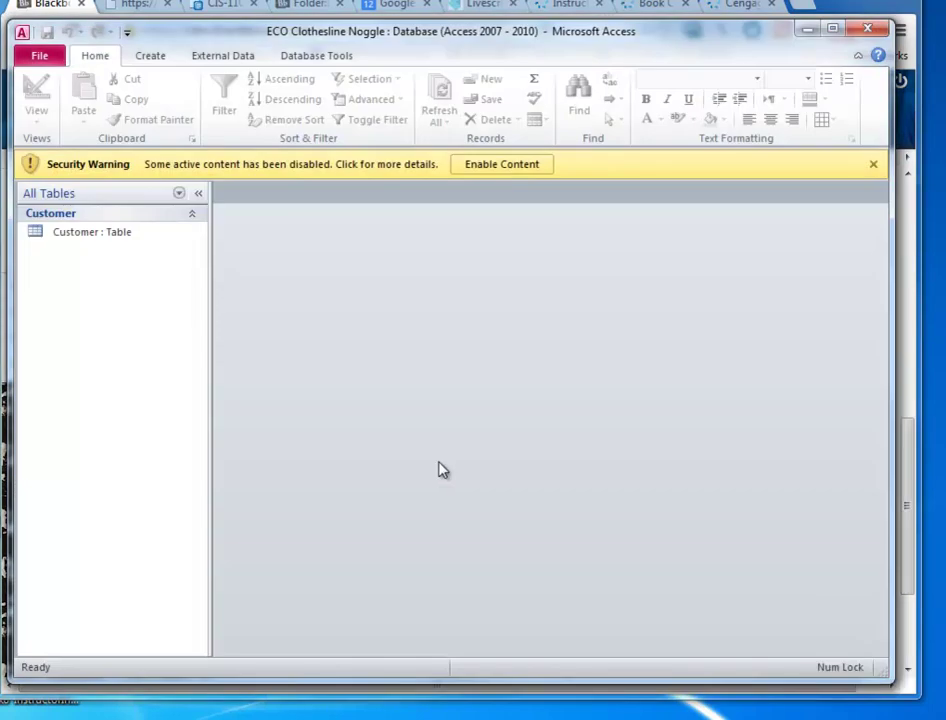
Return to Blackboard, download Lab 1-1 Customer Data.xlsx, open it in Excel with its window fully in view, and enable editing.
{"action": "left_click", "coordinate": [808, 30]}
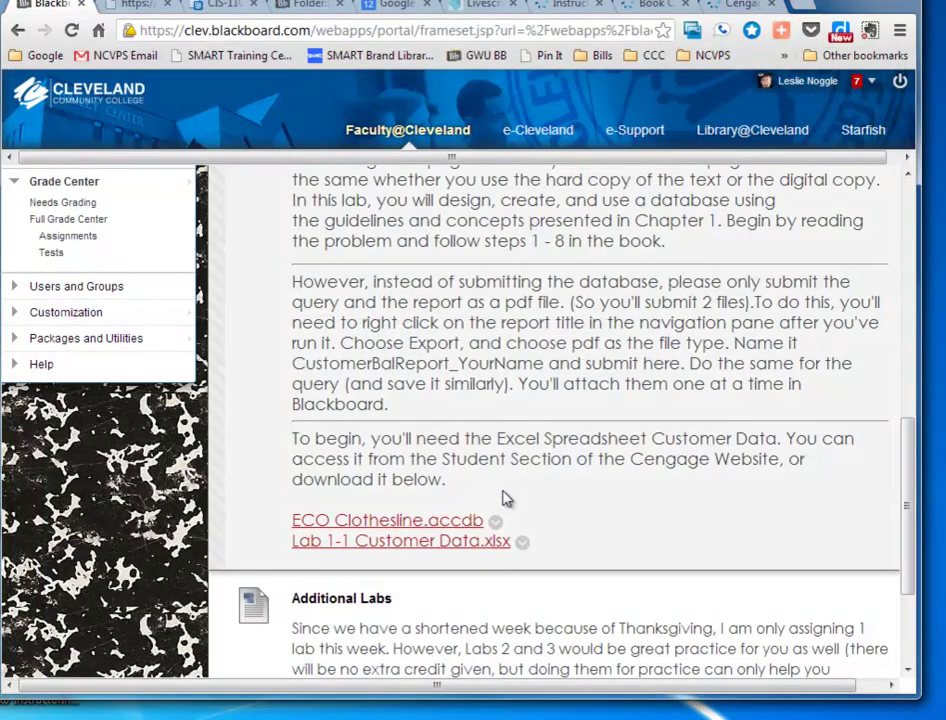
{"action": "left_click", "coordinate": [455, 552]}
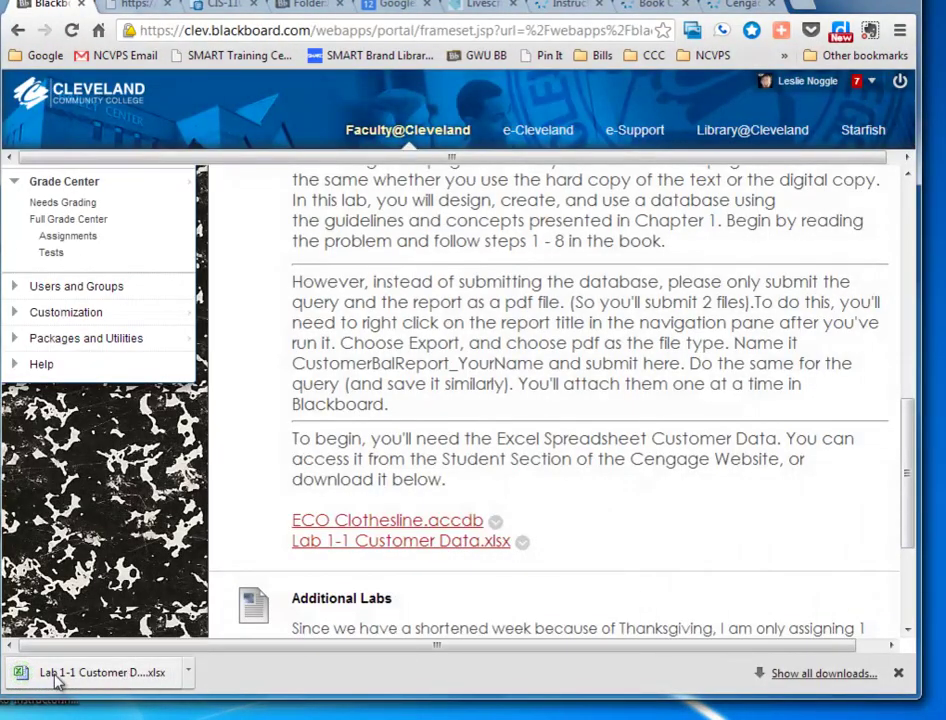
{"action": "left_click", "coordinate": [155, 678]}
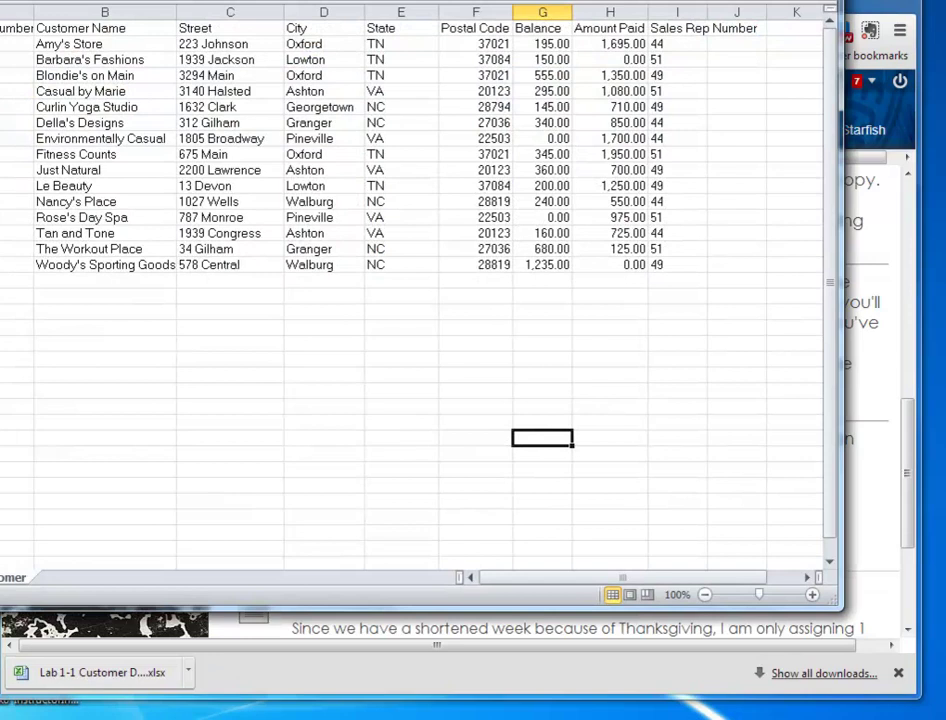
{"action": "left_click_drag", "start_coordinate": [247, 0], "coordinate": [348, 25]}
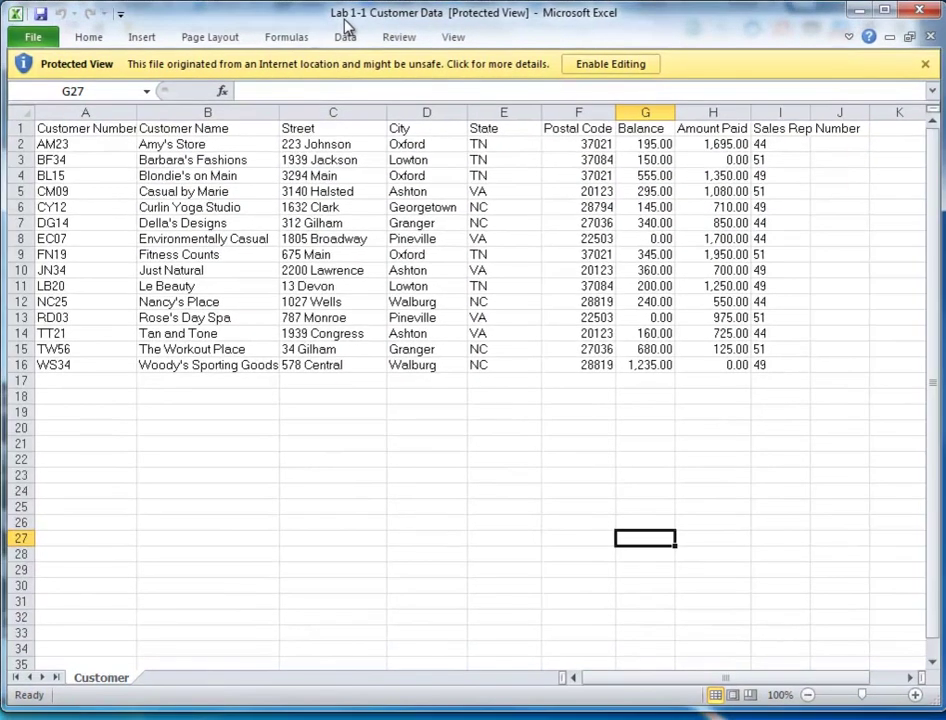
{"action": "left_click", "coordinate": [607, 68]}
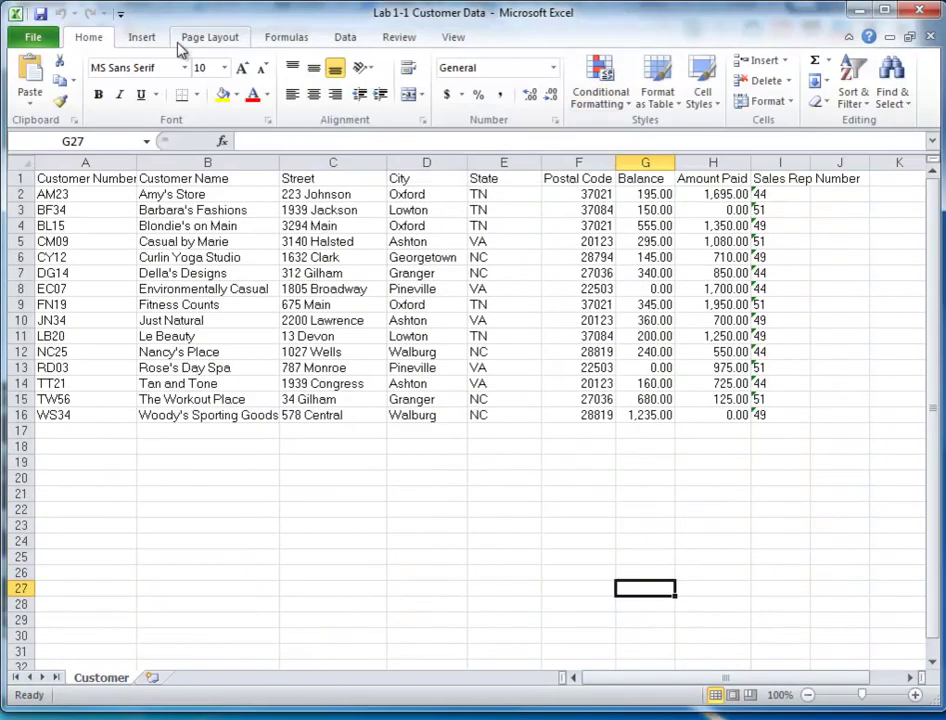
Save the workbook to My Documents as Lab 1-1 Customer Data followed by the owner's surname.
{"action": "left_click", "coordinate": [31, 37]}
{"action": "left_click", "coordinate": [48, 92]}
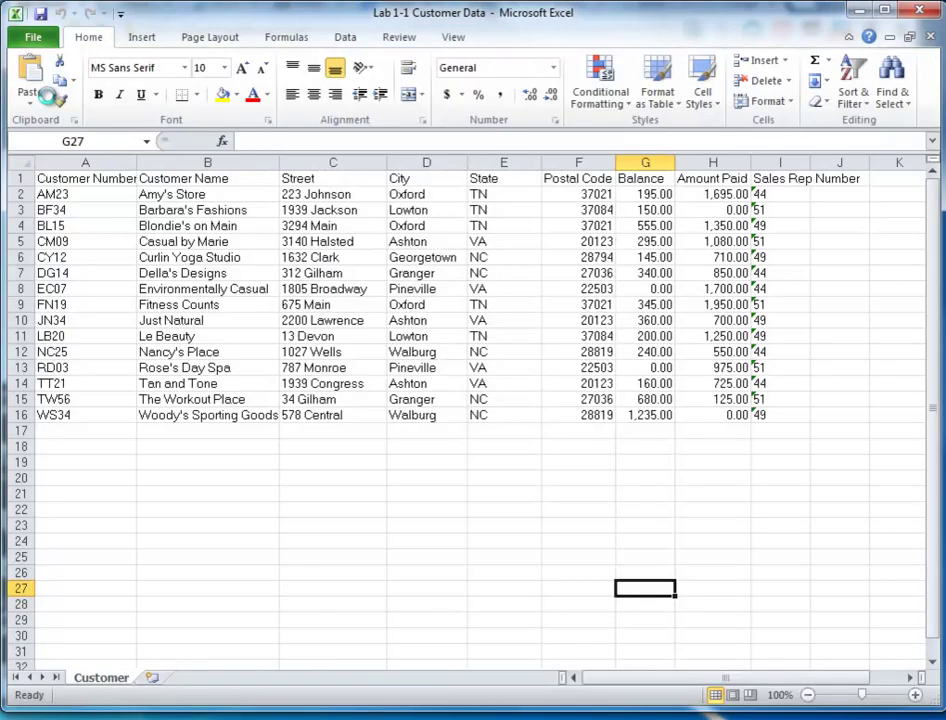
{"action": "left_click", "coordinate": [283, 347]}
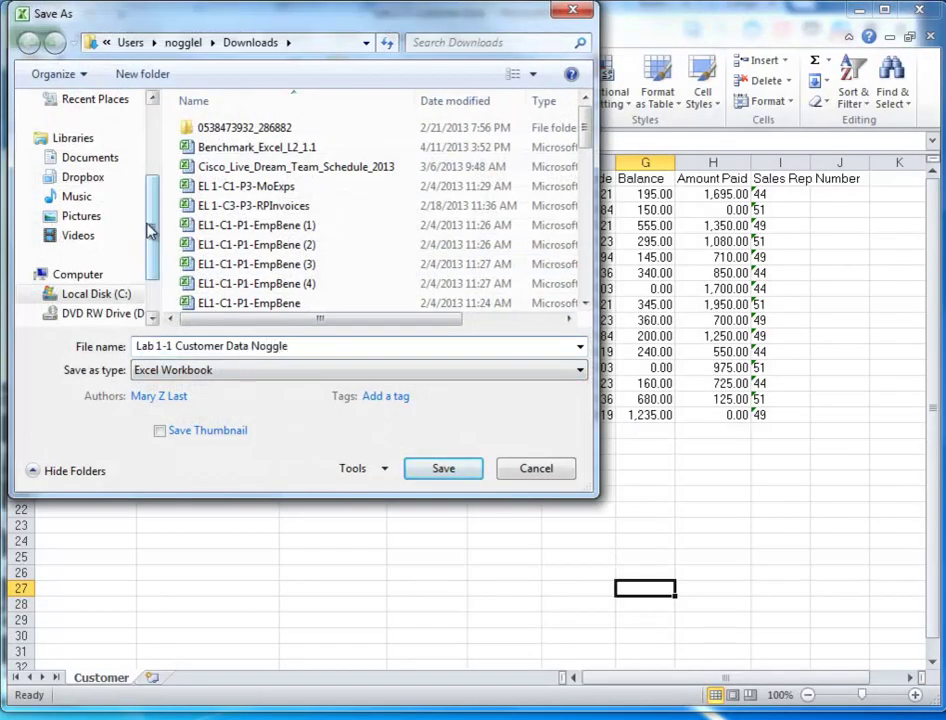
{"action": "left_click_drag", "start_coordinate": [154, 247], "coordinate": [153, 270]}
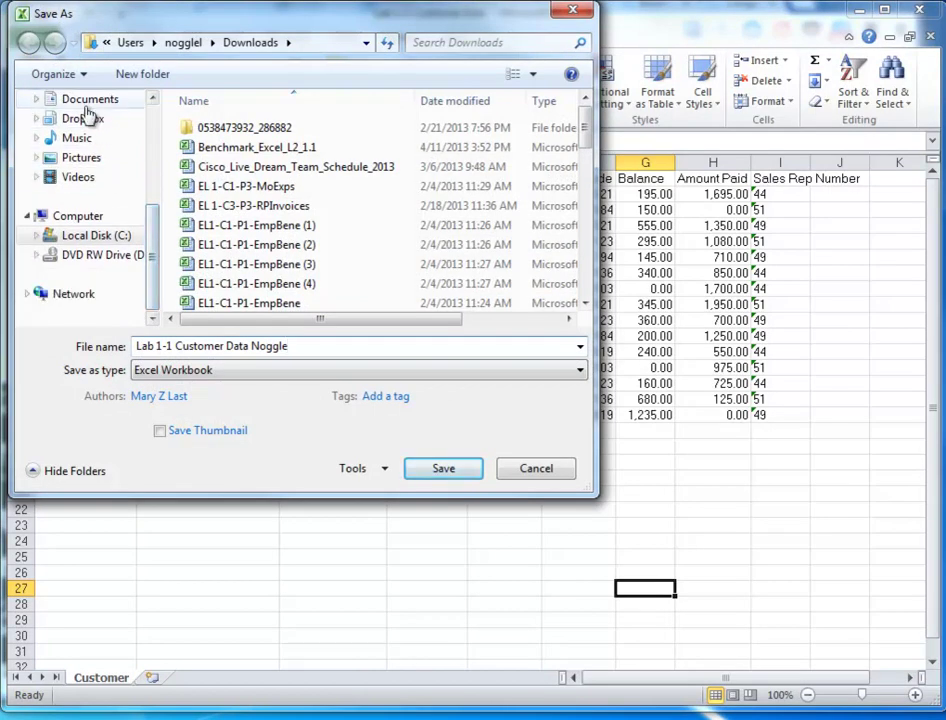
{"action": "left_click", "coordinate": [36, 99]}
{"action": "left_click", "coordinate": [63, 120]}
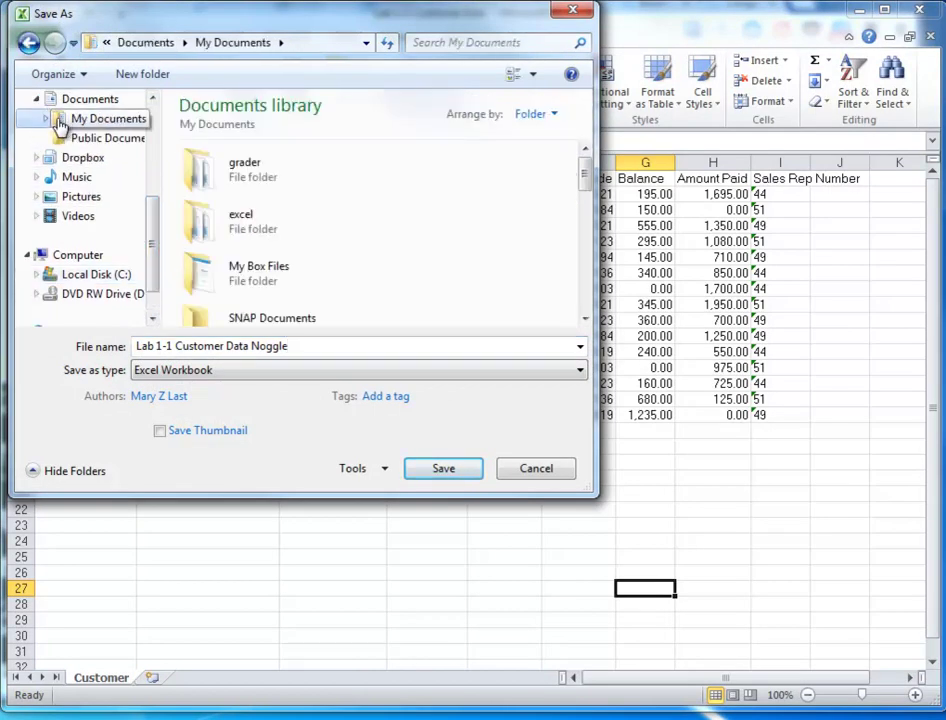
{"action": "left_click", "coordinate": [441, 475]}
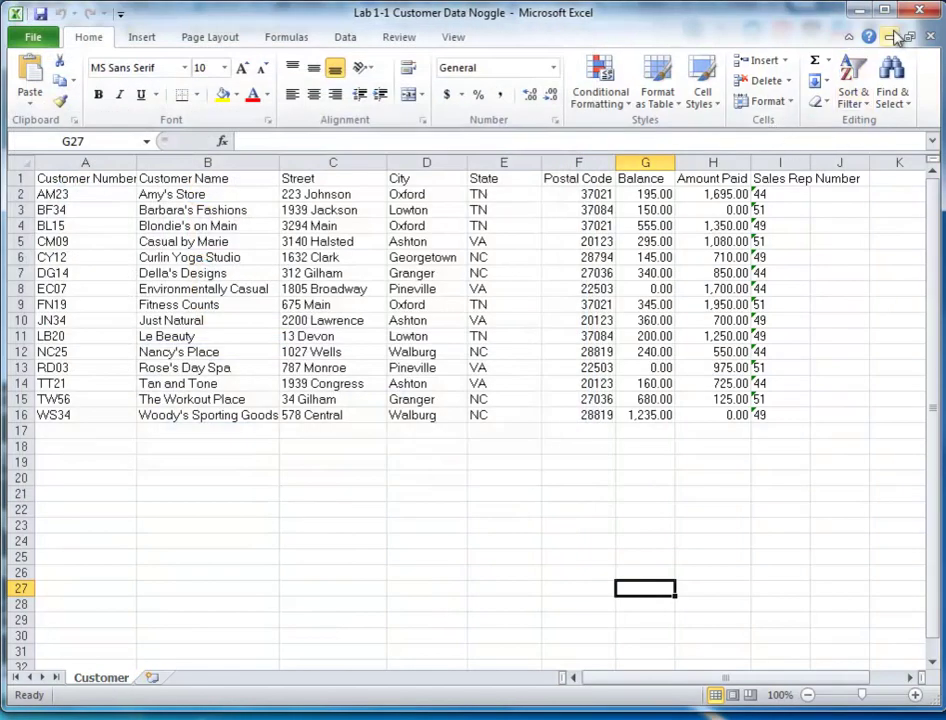
Switch back to the browser and review the Lab 1 ECO Clothesline instructions in the Cengage eBook.
{"action": "left_click", "coordinate": [862, 10]}
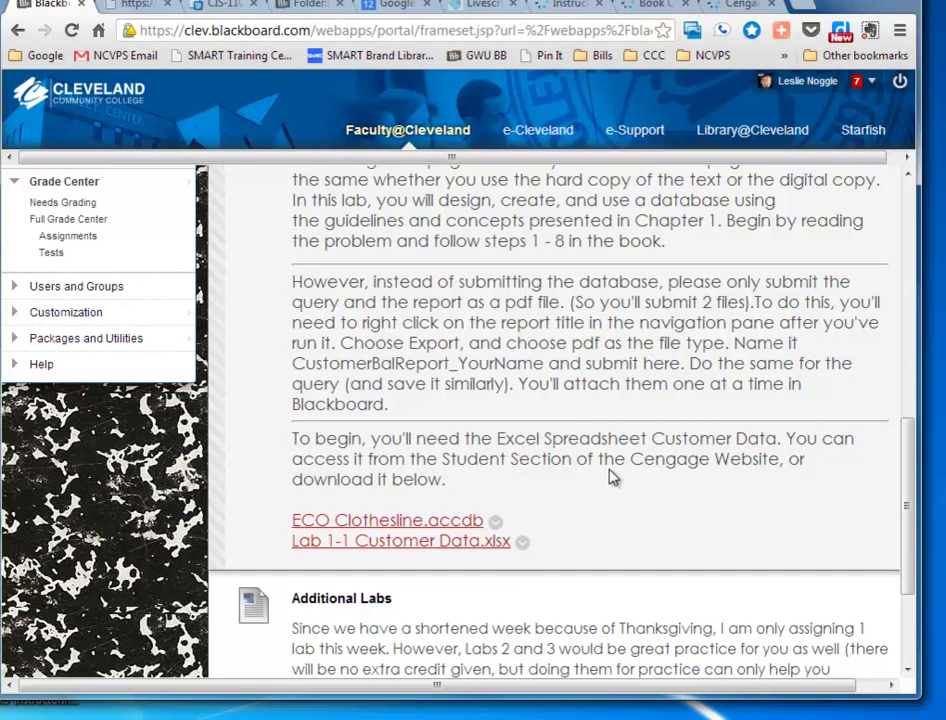
{"action": "left_click", "coordinate": [745, 6]}
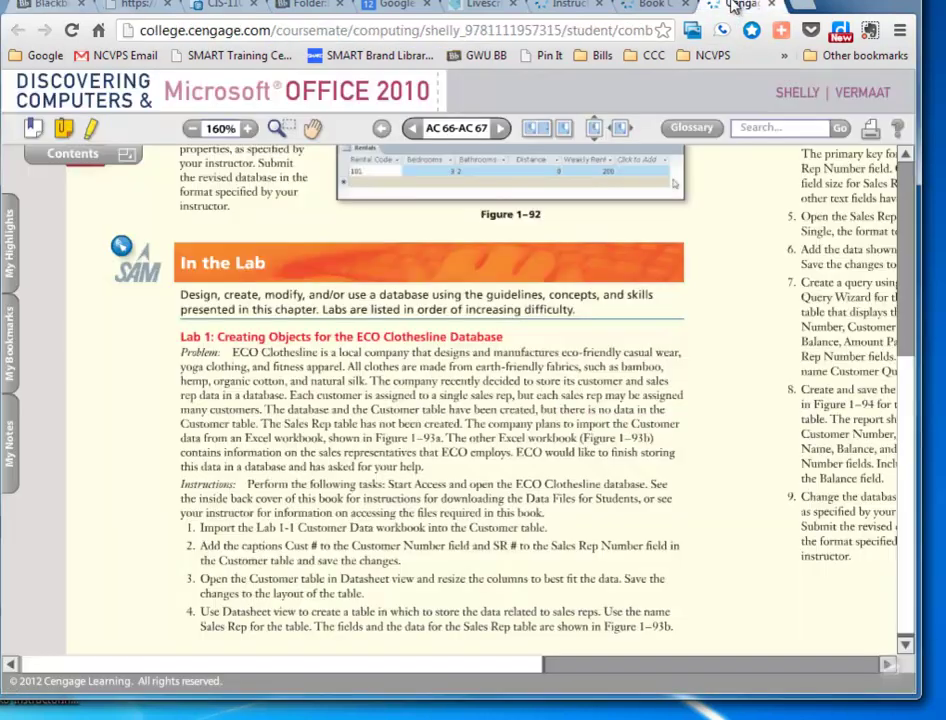
{"action": "left_click", "coordinate": [815, 8]}
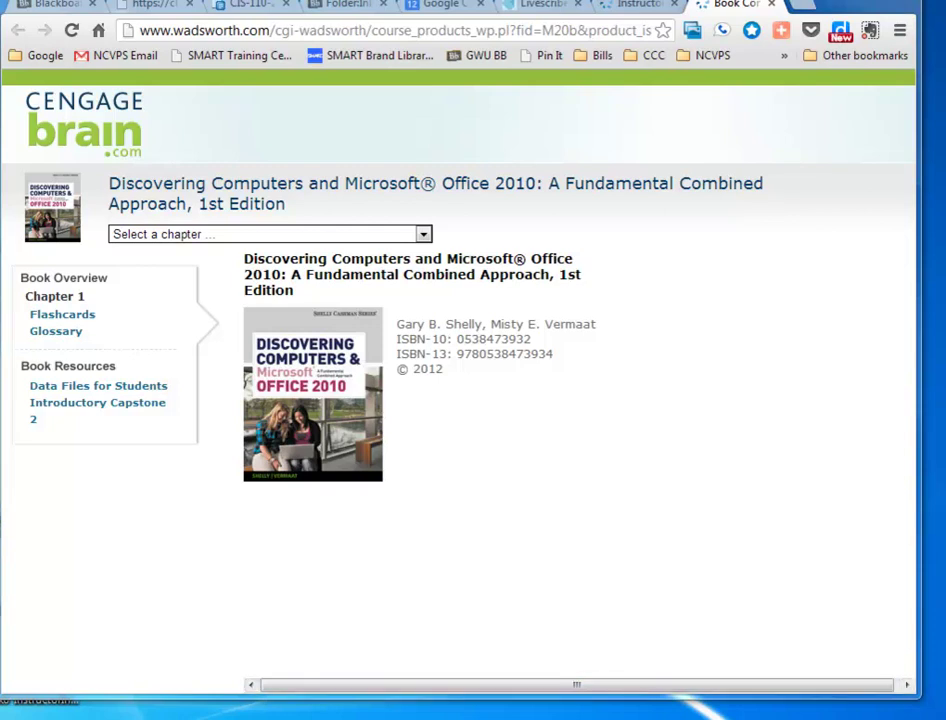
Switch to the saved ECO Clothesline database in Access and enlarge its window to fill the visible screen.
{"action": "left_click", "coordinate": [602, 712]}
{"action": "mouse_move", "coordinate": [426, 40]}
{"action": "left_mouse_down"}
{"action": "mouse_move", "coordinate": [429, 27]}
{"action": "mouse_move", "coordinate": [418, 27]}
{"action": "left_mouse_up"}
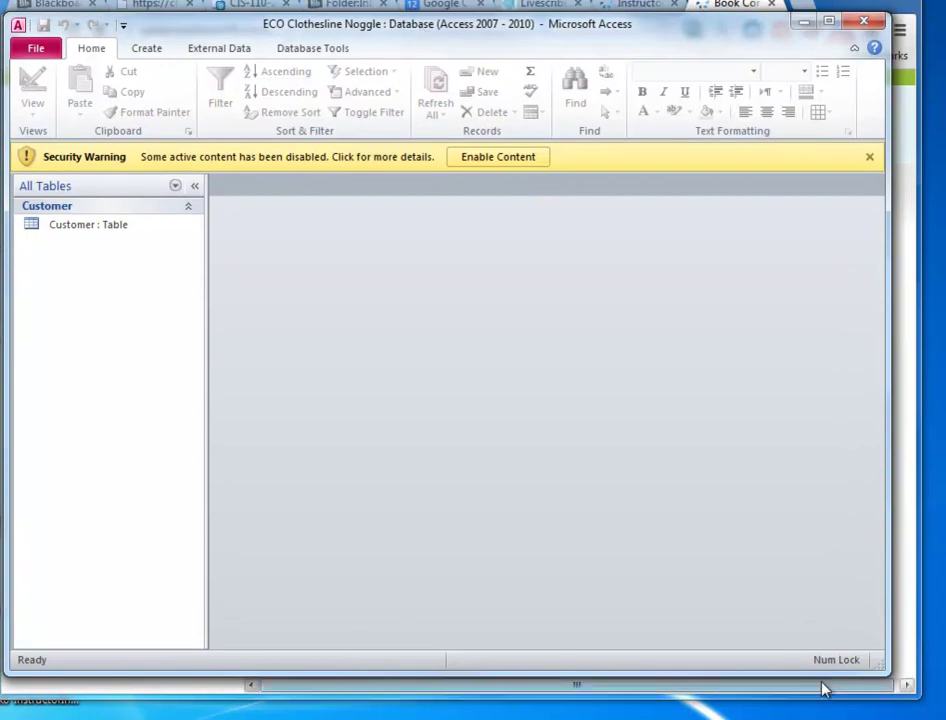
{"action": "left_click_drag", "start_coordinate": [882, 699], "coordinate": [940, 706]}
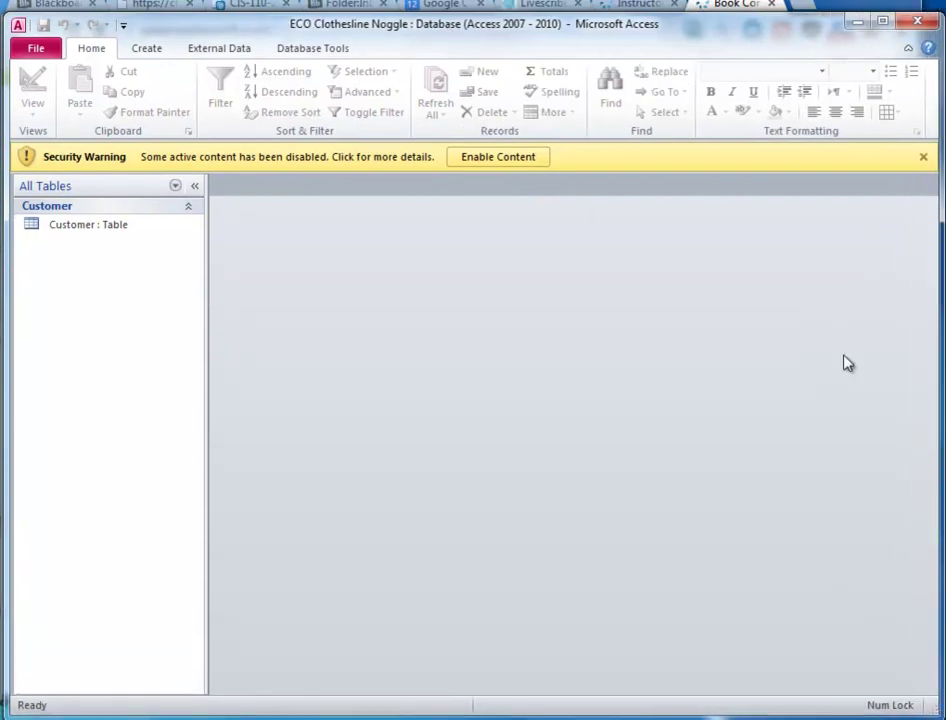
{"action": "left_click_drag", "start_coordinate": [655, 30], "coordinate": [659, 14]}
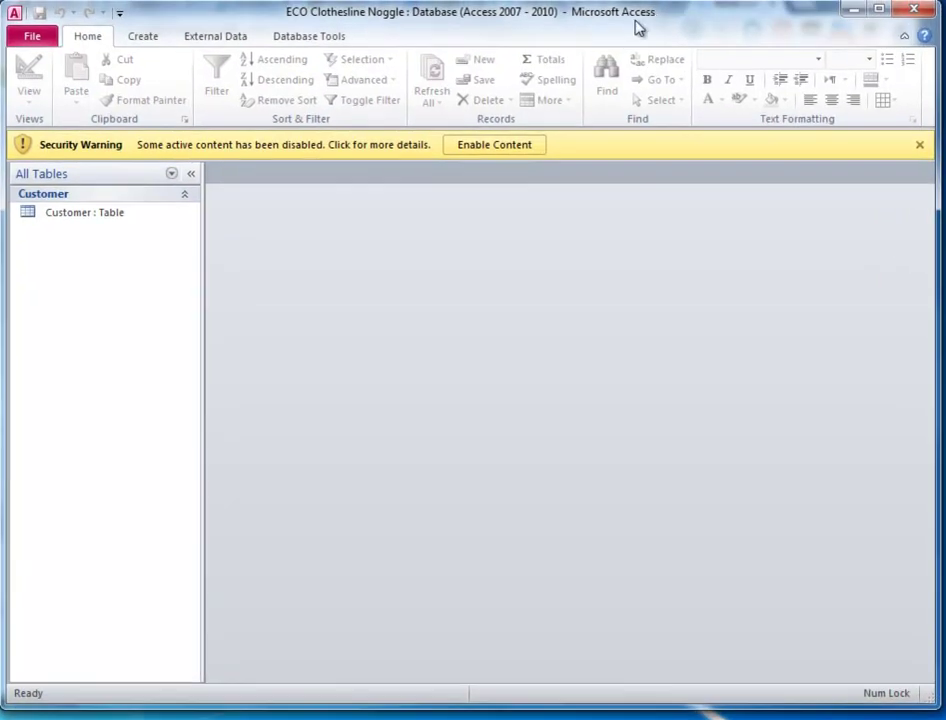
Enable the database's content and open the Customer table in Datasheet view.
{"action": "left_click", "coordinate": [489, 148]}
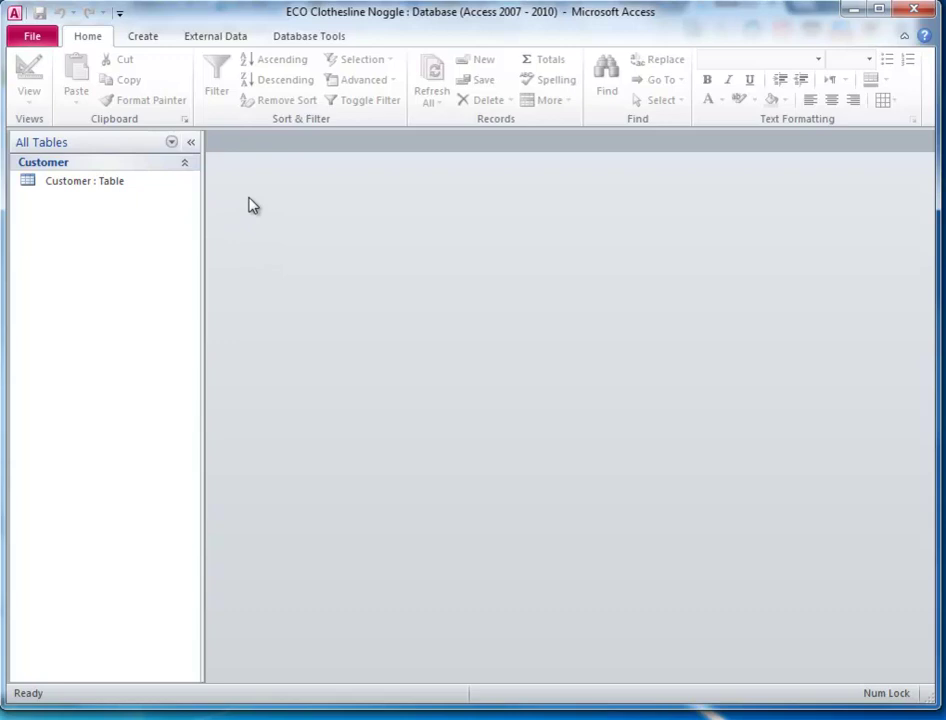
{"action": "left_click", "coordinate": [70, 190]}
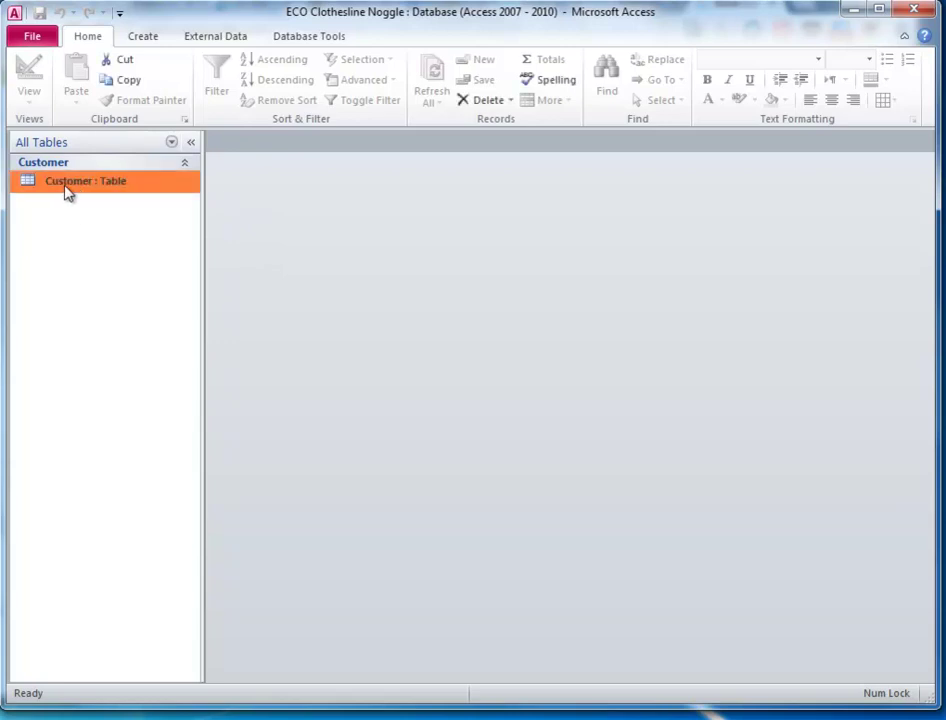
{"action": "double_click", "coordinate": [135, 182]}
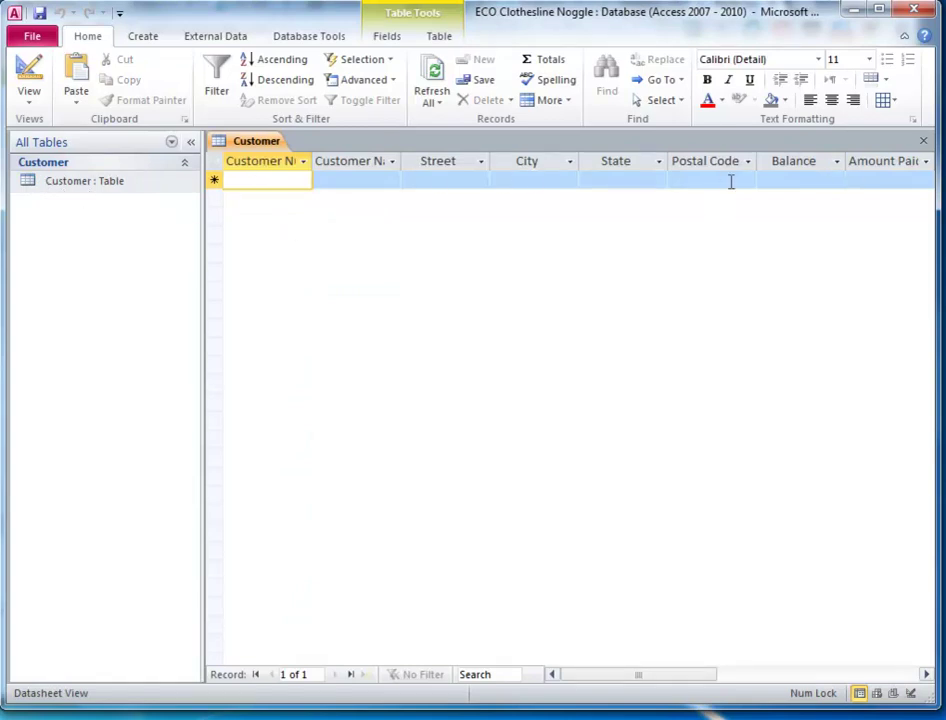
Start an Excel data import and choose the saved Lab 1-1 Customer Data workbook in My Documents as its source.
{"action": "left_click", "coordinate": [216, 37]}
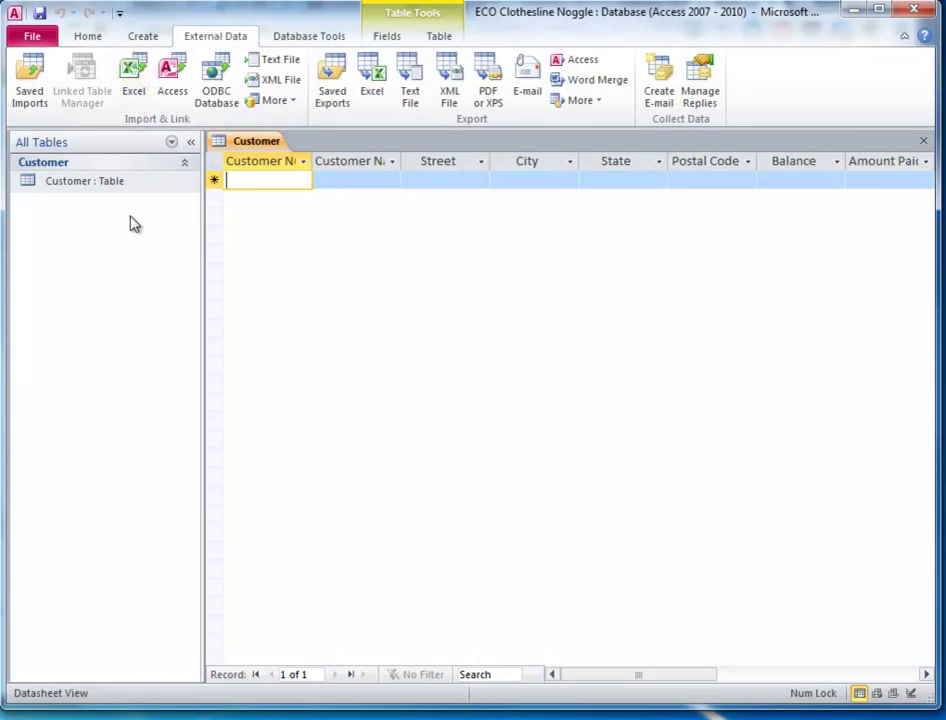
{"action": "left_click", "coordinate": [134, 80]}
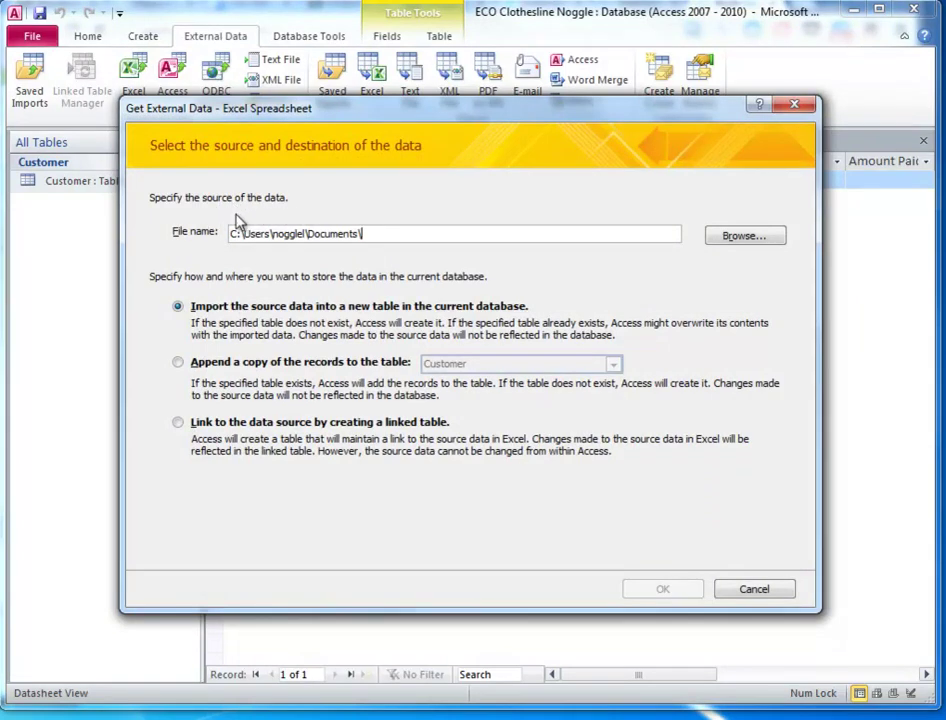
{"action": "left_click", "coordinate": [745, 236]}
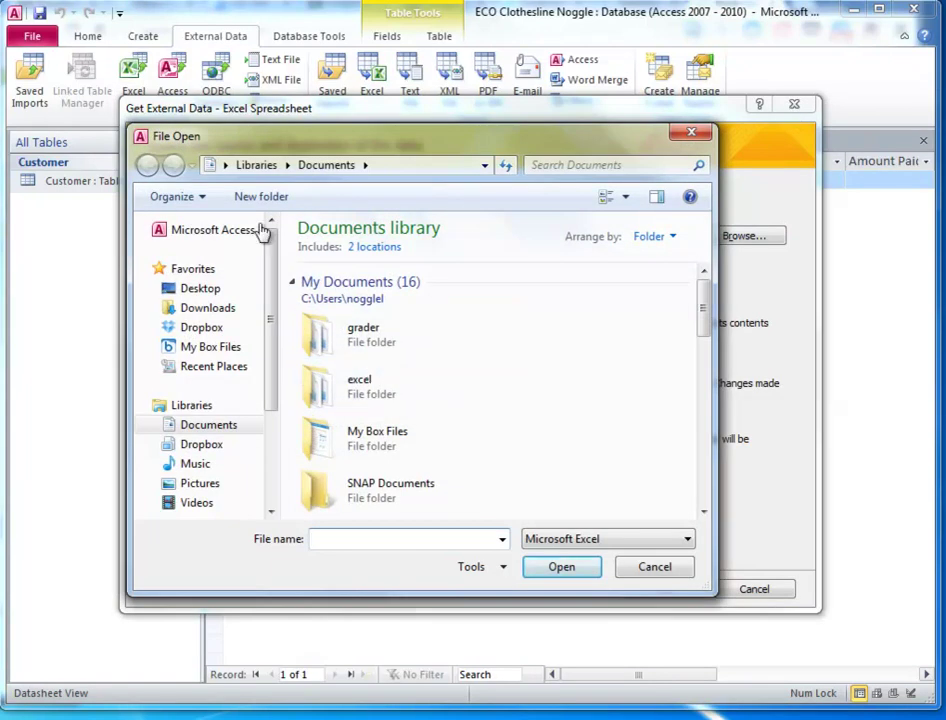
{"action": "left_click", "coordinate": [154, 426]}
{"action": "left_click", "coordinate": [172, 444]}
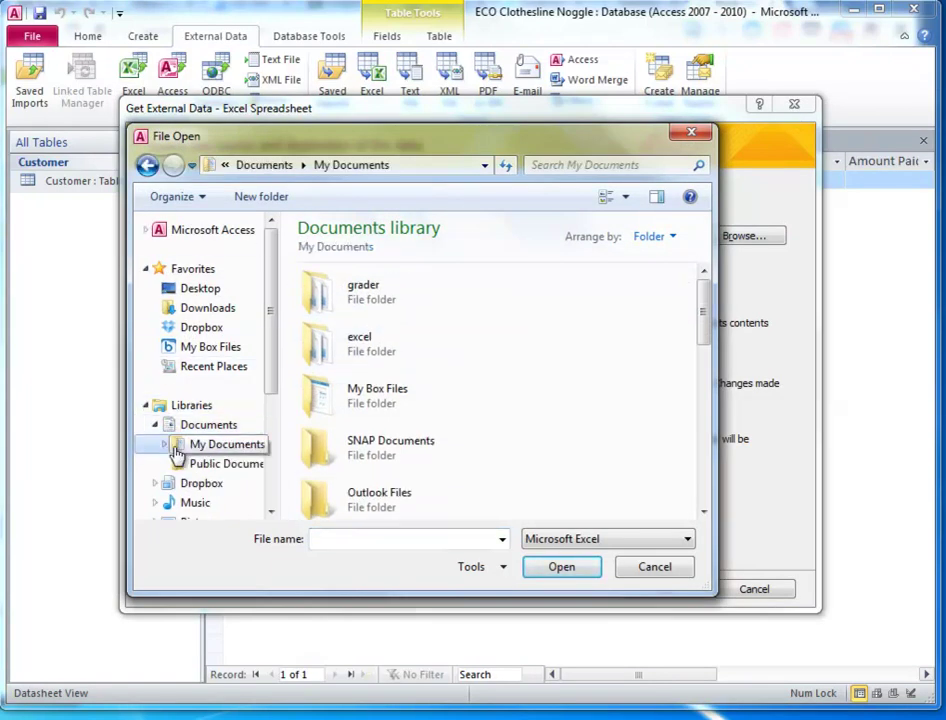
{"action": "left_click_drag", "start_coordinate": [705, 330], "coordinate": [722, 492]}
{"action": "left_click", "coordinate": [386, 505]}
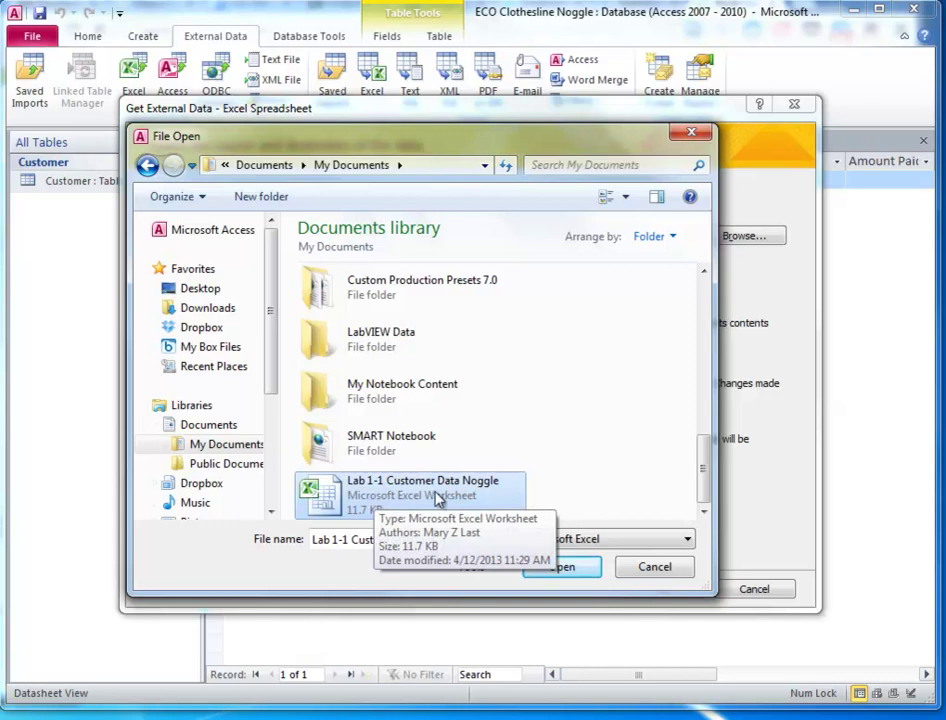
{"action": "left_click", "coordinate": [561, 568]}
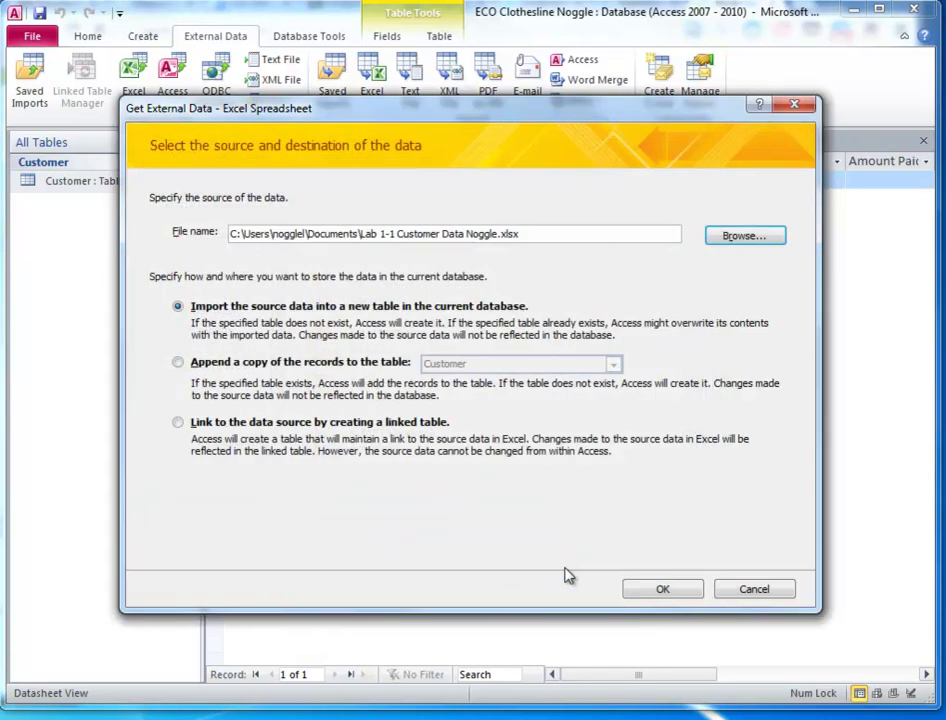
Set the import to append a copy of the records to the Customer table.
{"action": "left_click", "coordinate": [178, 365]}
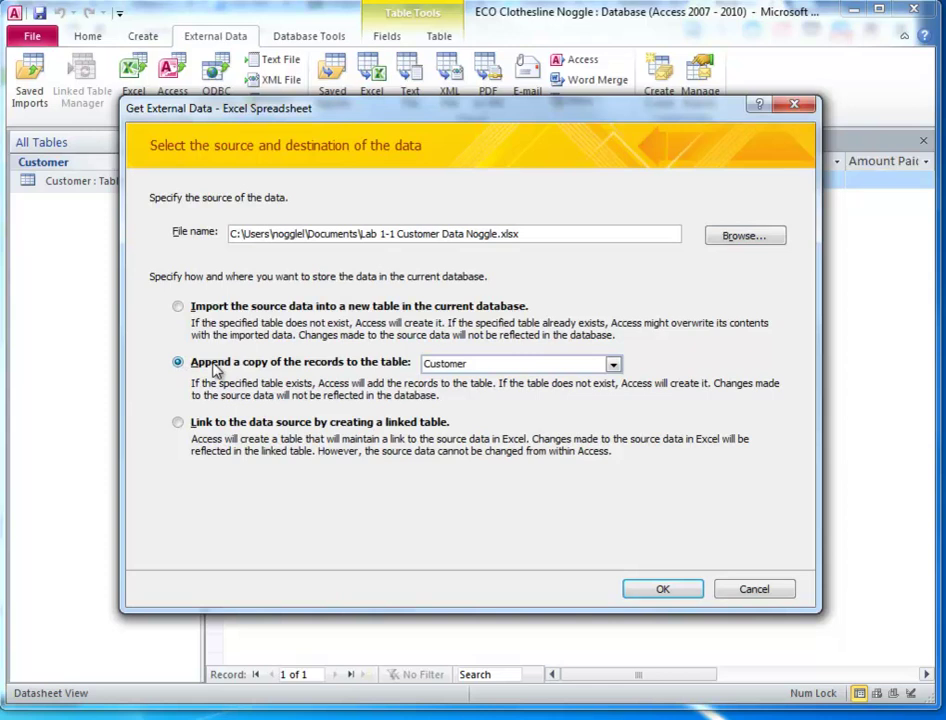
{"action": "left_click", "coordinate": [460, 367]}
{"action": "left_click", "coordinate": [456, 364]}
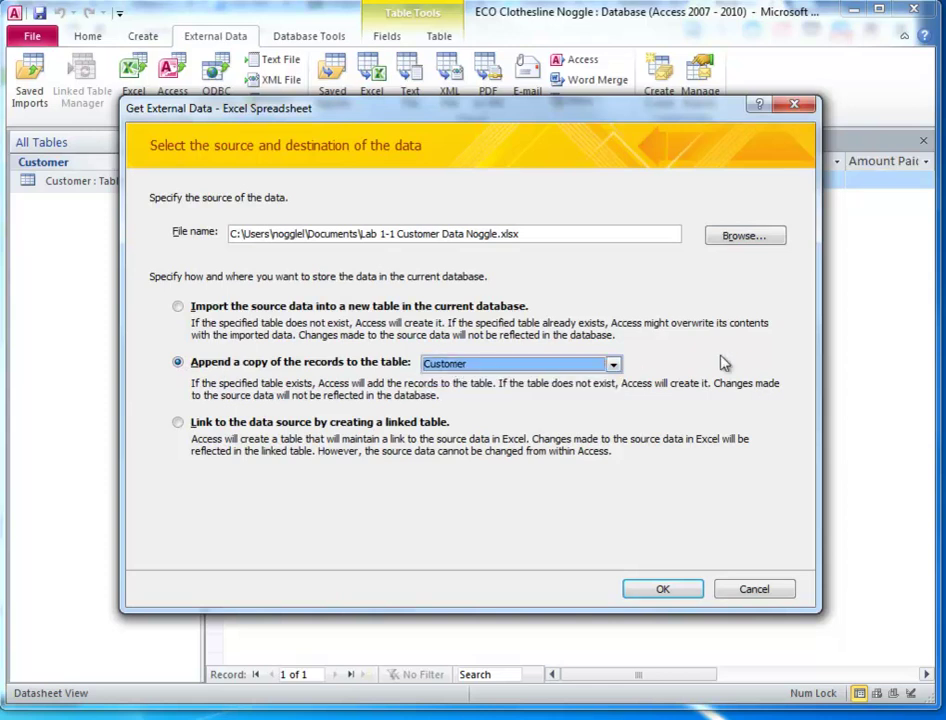
Run the import of the Customer worksheet into the Customer table, saving and closing the open table, without saving the import steps.
{"action": "left_click", "coordinate": [692, 593]}
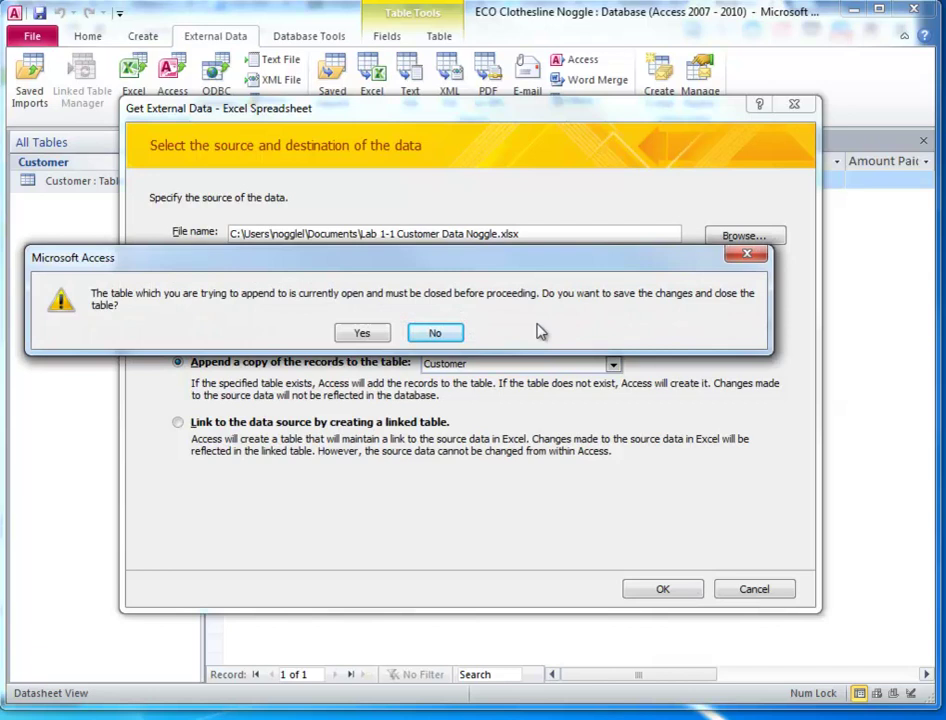
{"action": "left_click", "coordinate": [363, 334]}
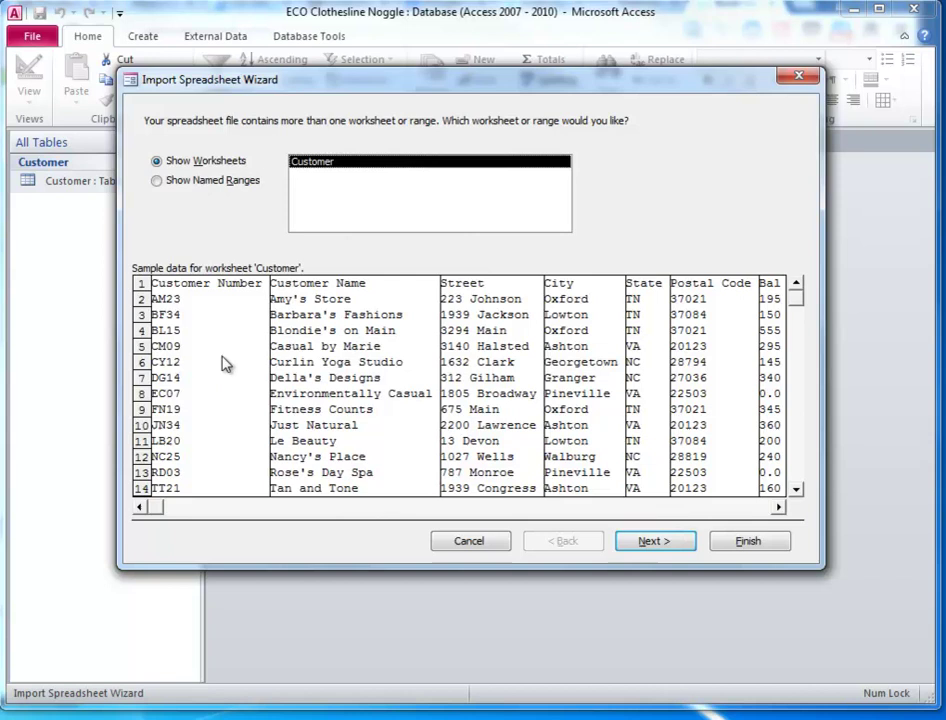
{"action": "left_click", "coordinate": [667, 545]}
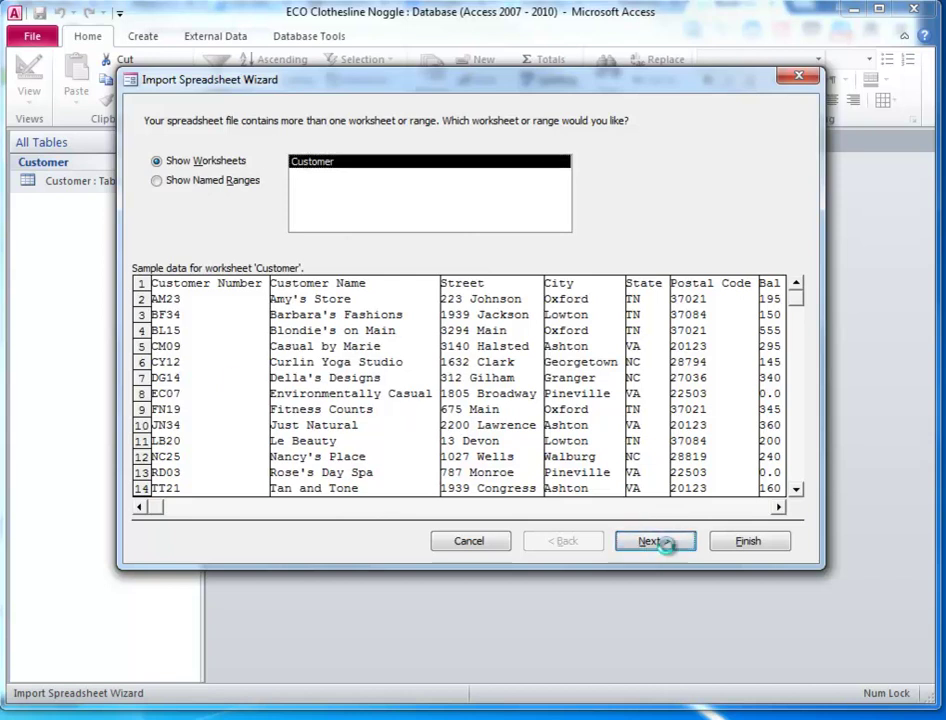
{"action": "left_click", "coordinate": [668, 552]}
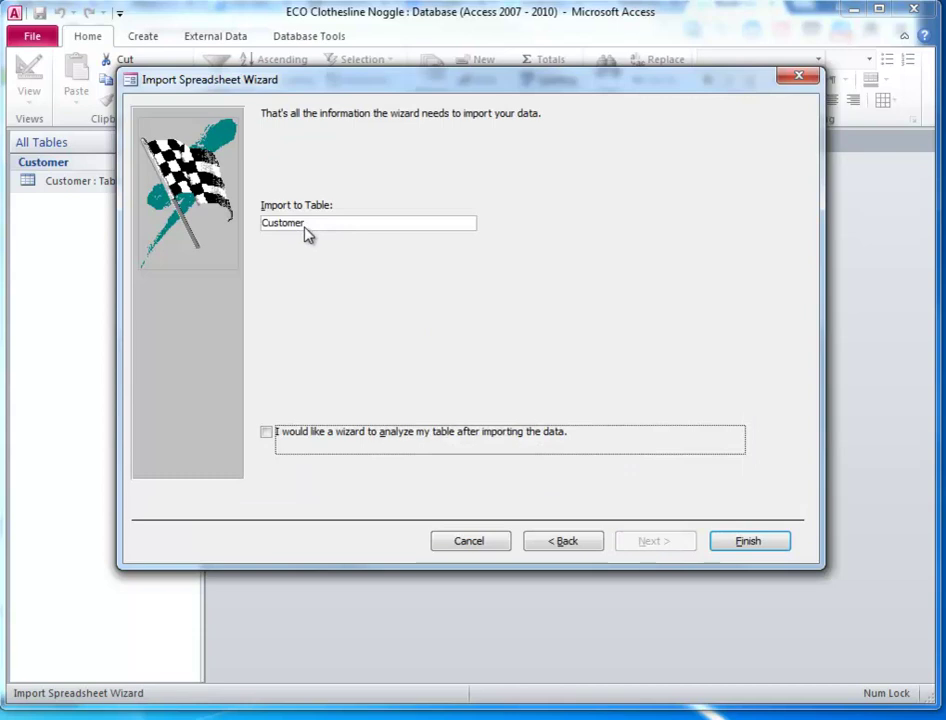
{"action": "left_click", "coordinate": [762, 543]}
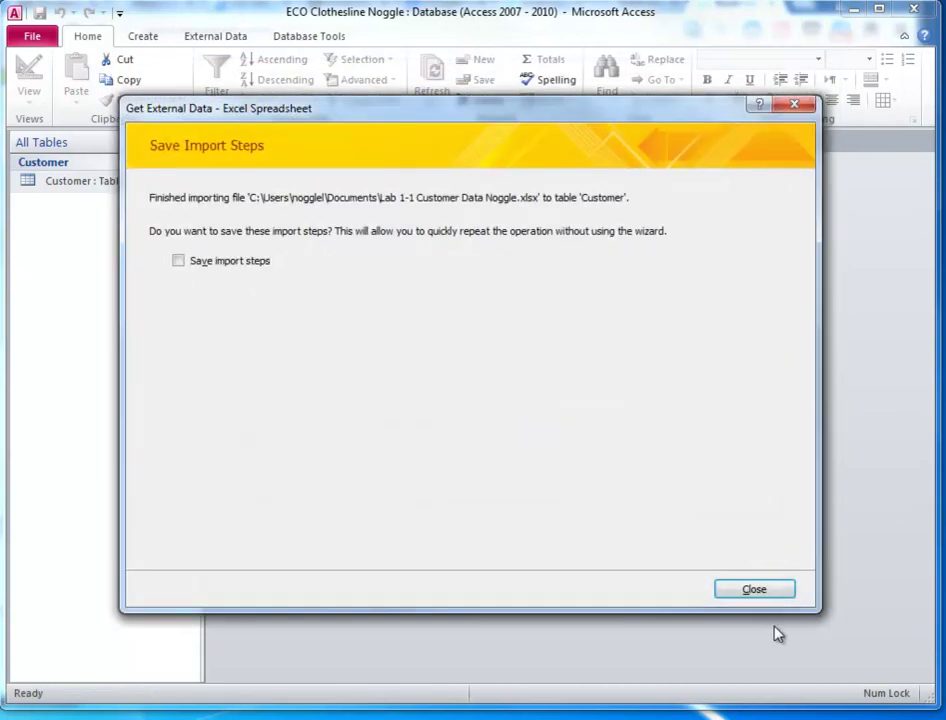
{"action": "left_click", "coordinate": [772, 597]}
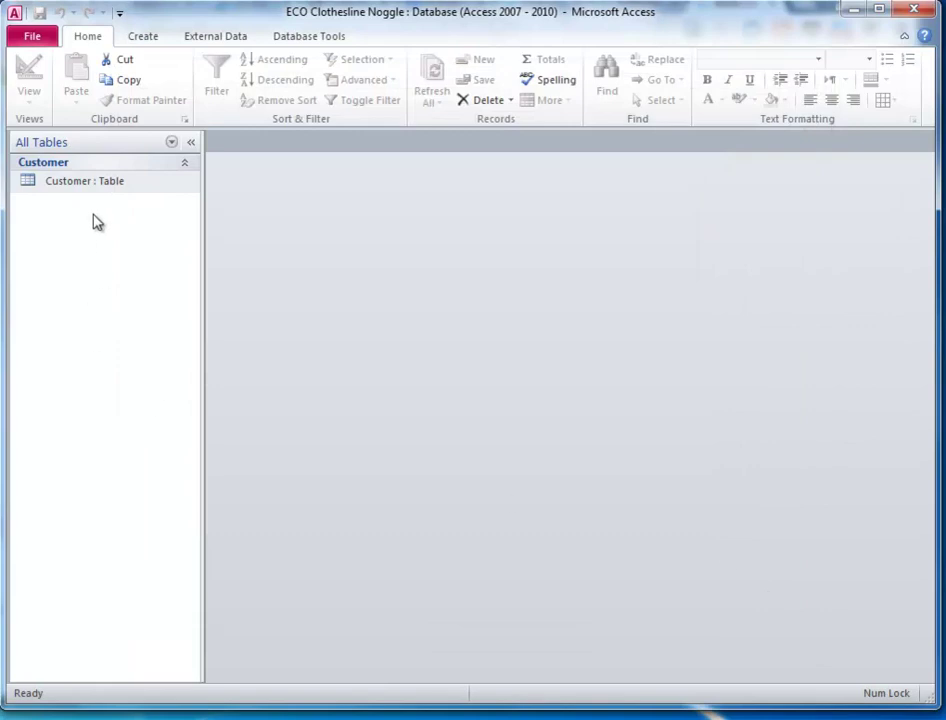
Open the Customer table in Datasheet view and examine its columns and the first three imported records.
{"action": "double_click", "coordinate": [66, 189]}
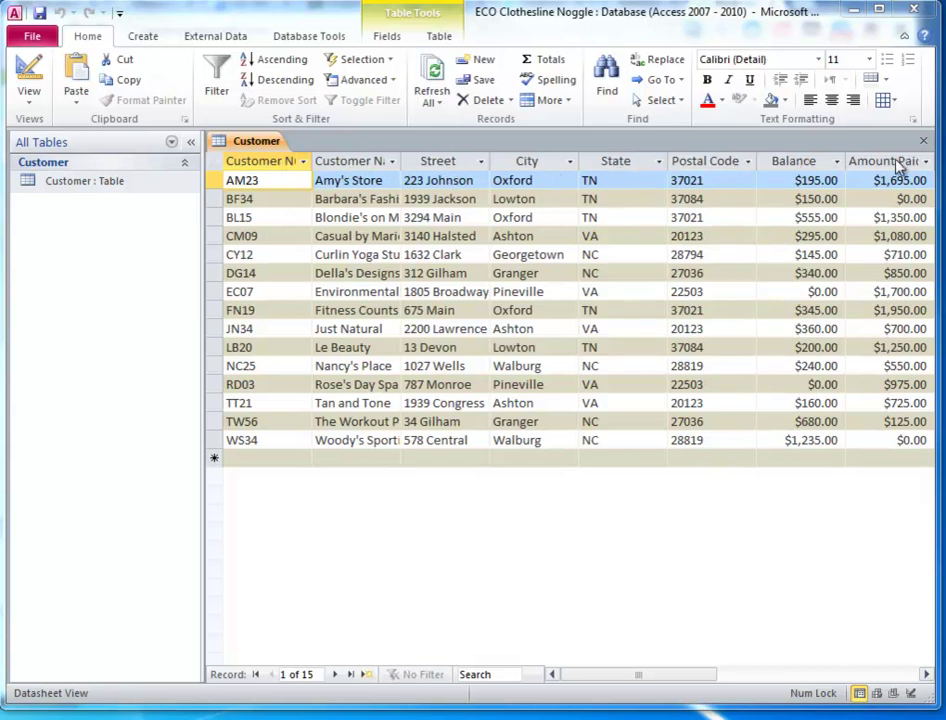
{"action": "left_click_drag", "start_coordinate": [711, 675], "coordinate": [654, 675]}
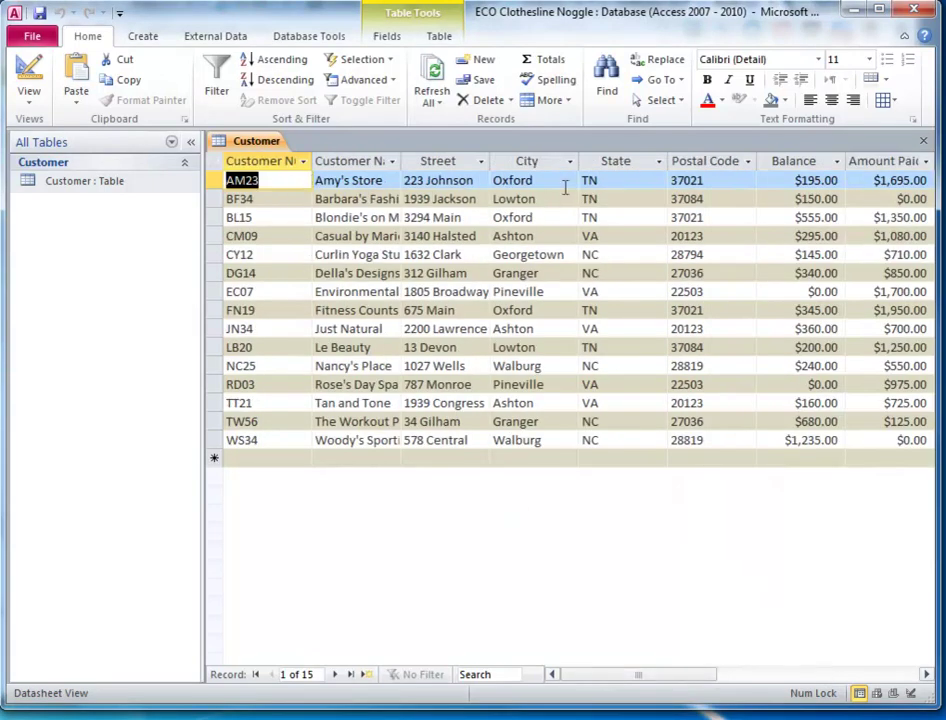
{"action": "left_click", "coordinate": [212, 181]}
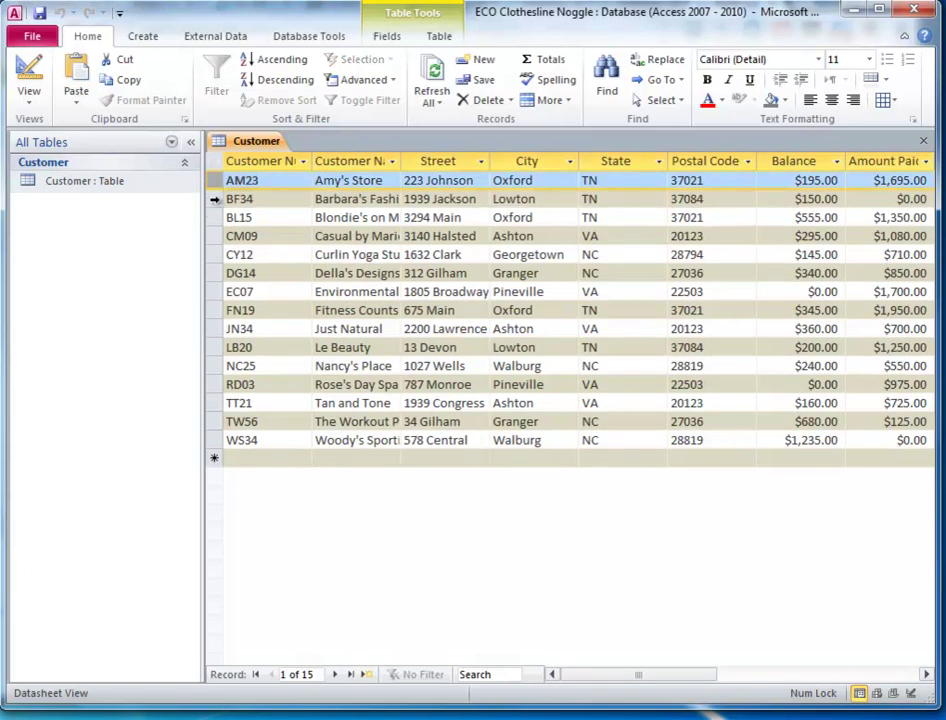
{"action": "left_click", "coordinate": [212, 199]}
{"action": "left_click", "coordinate": [212, 217]}
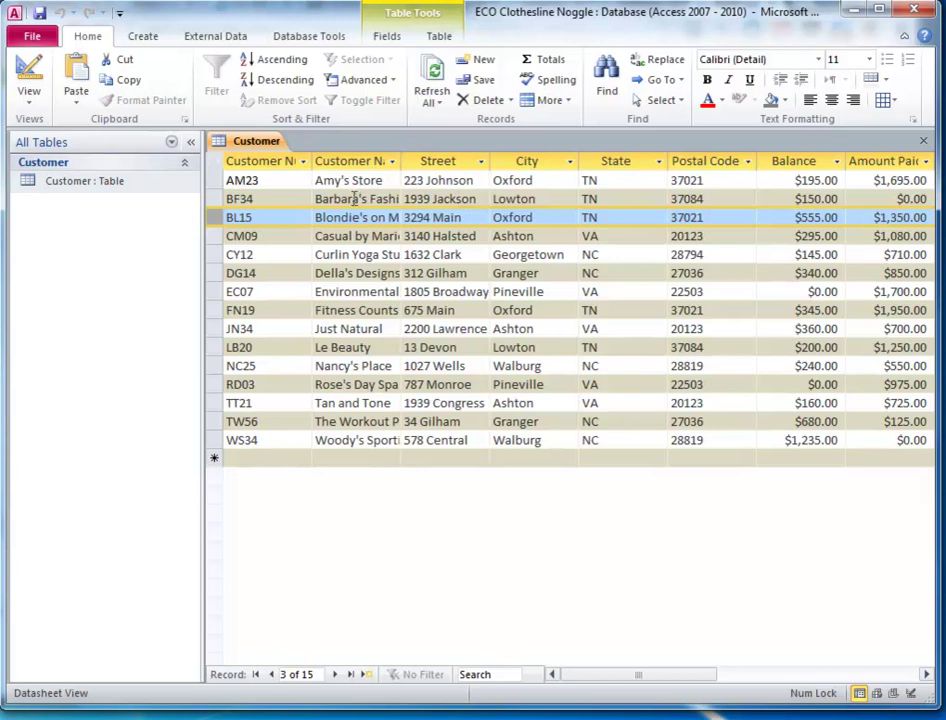
Set the Customer Number field's caption to "Cust #" in Design view, save the table and return to Datasheet view.
{"action": "left_click", "coordinate": [30, 100]}
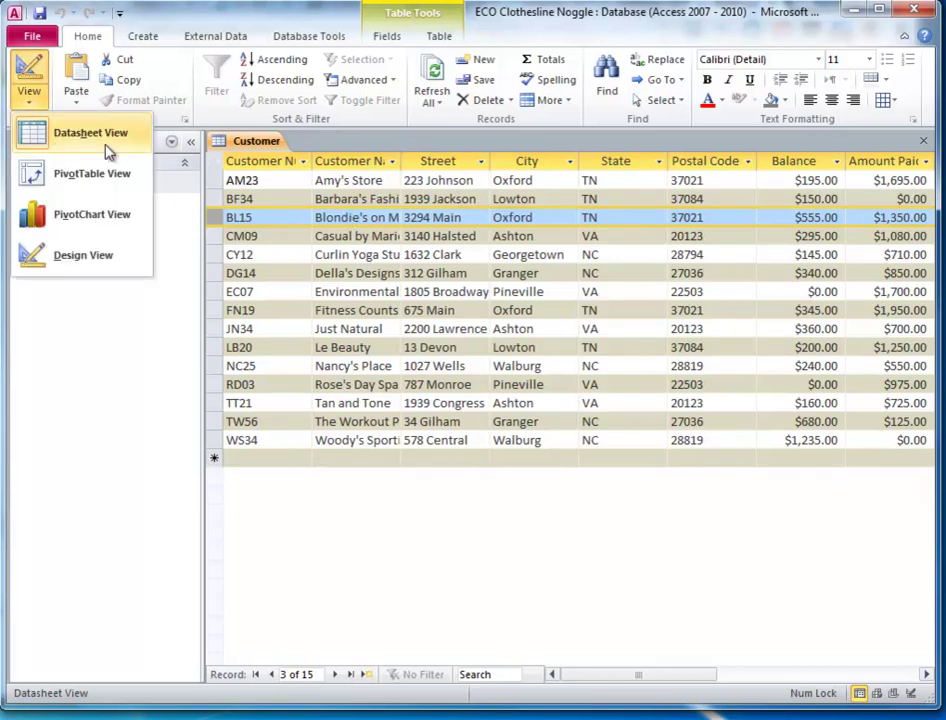
{"action": "left_click", "coordinate": [80, 262]}
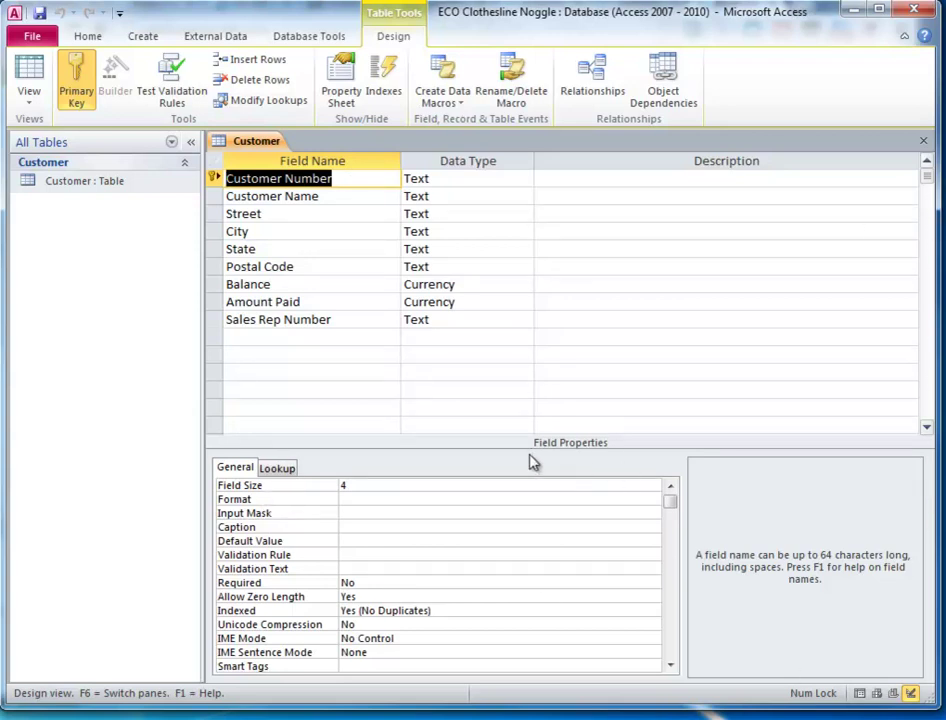
{"action": "left_click", "coordinate": [360, 526]}
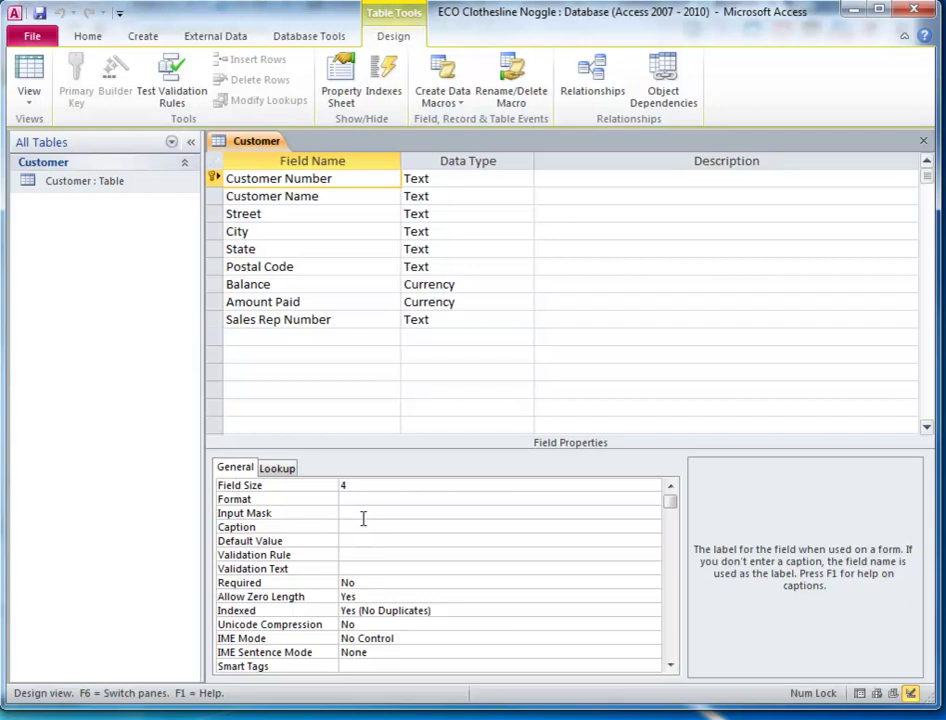
{"action": "type", "text": "Cust #"}
{"action": "left_click", "coordinate": [25, 103]}
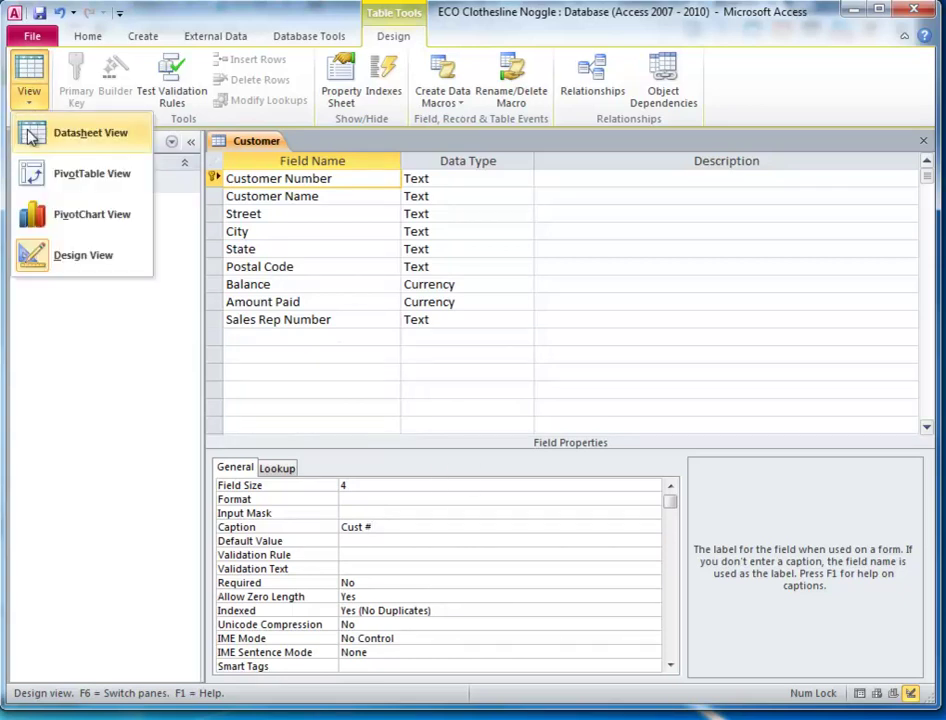
{"action": "left_click", "coordinate": [65, 138]}
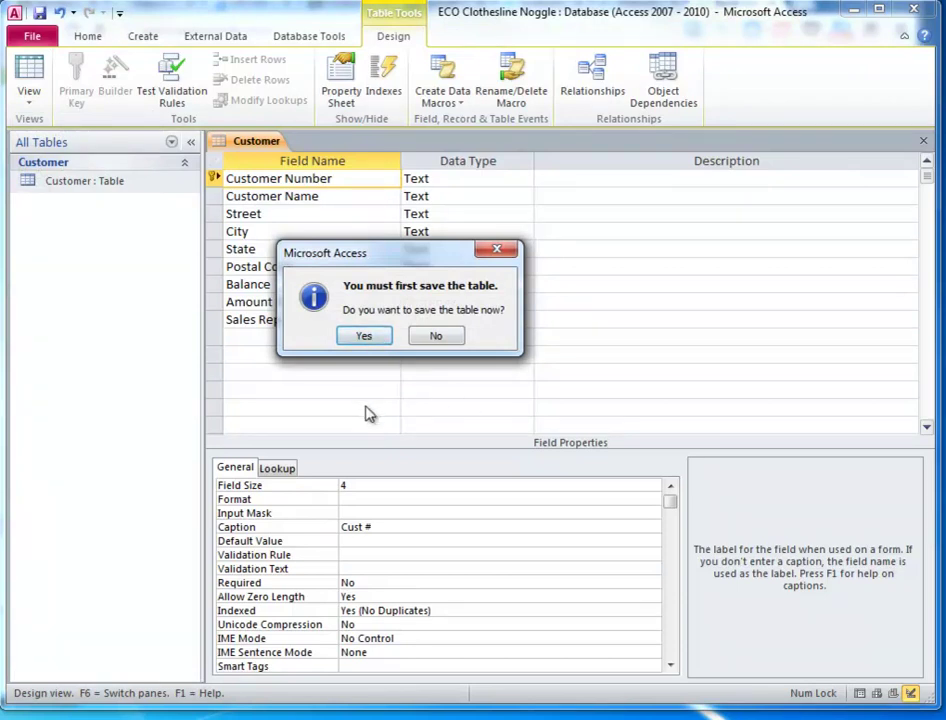
{"action": "left_click", "coordinate": [363, 336]}
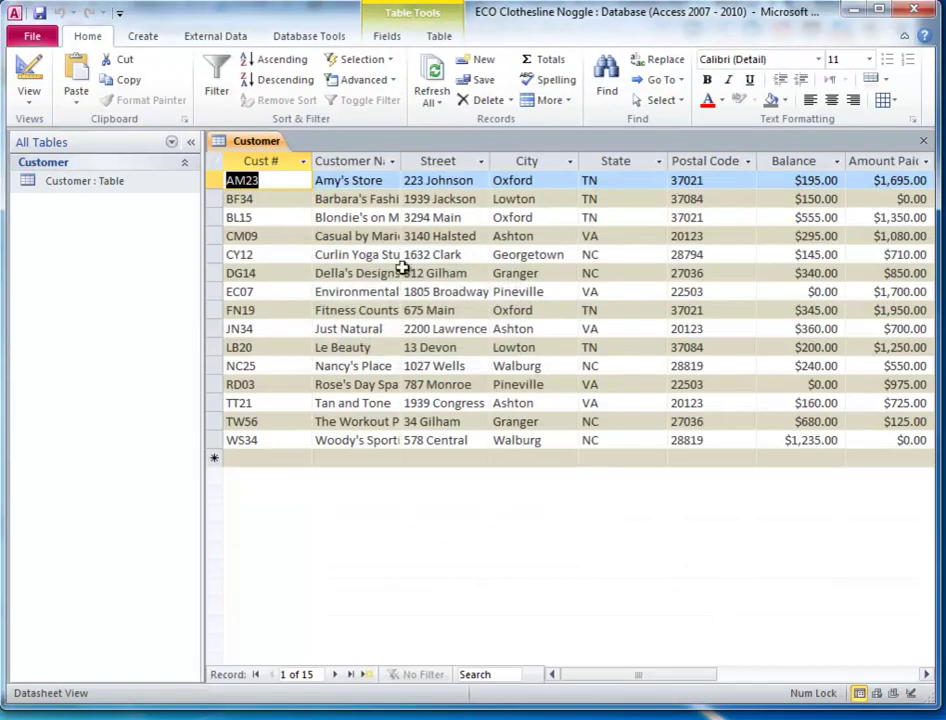
Narrow the Cust # column in the Customer datasheet so it fits its short heading.
{"action": "left_click", "coordinate": [256, 162]}
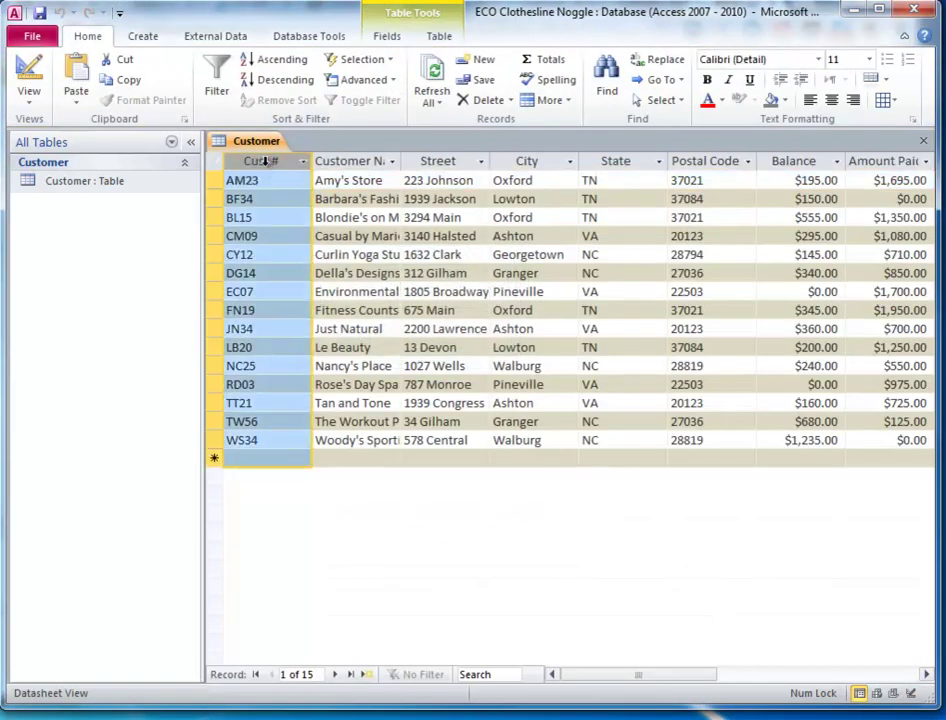
{"action": "left_click", "coordinate": [378, 199]}
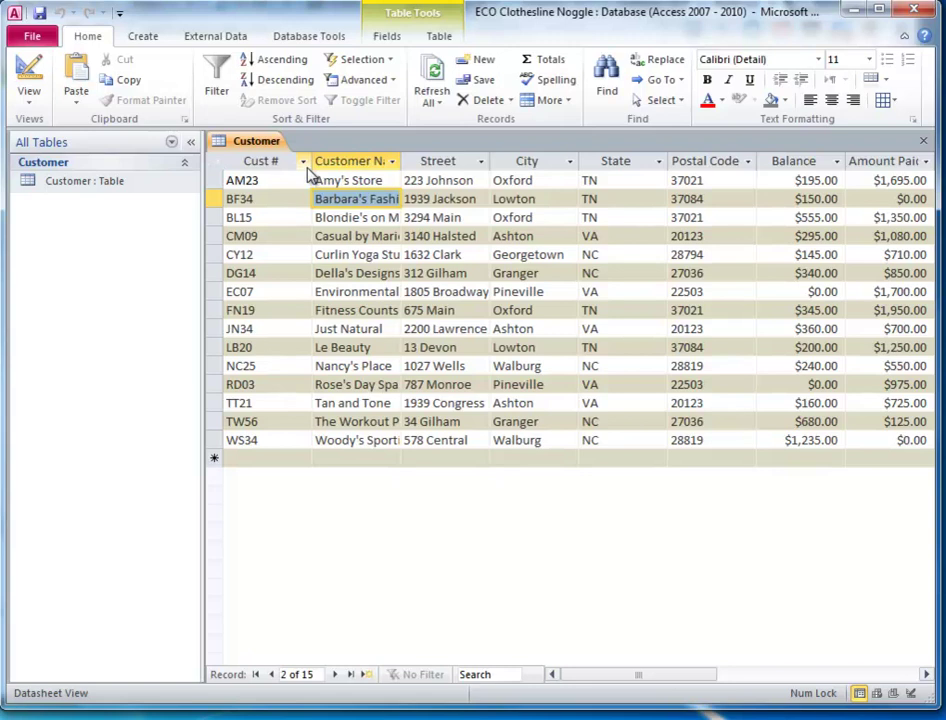
{"action": "left_click_drag", "start_coordinate": [308, 160], "coordinate": [281, 164]}
Check the exact width setting of the Cust # column without changing it.
{"action": "left_click", "coordinate": [254, 162]}
{"action": "left_click", "coordinate": [256, 164]}
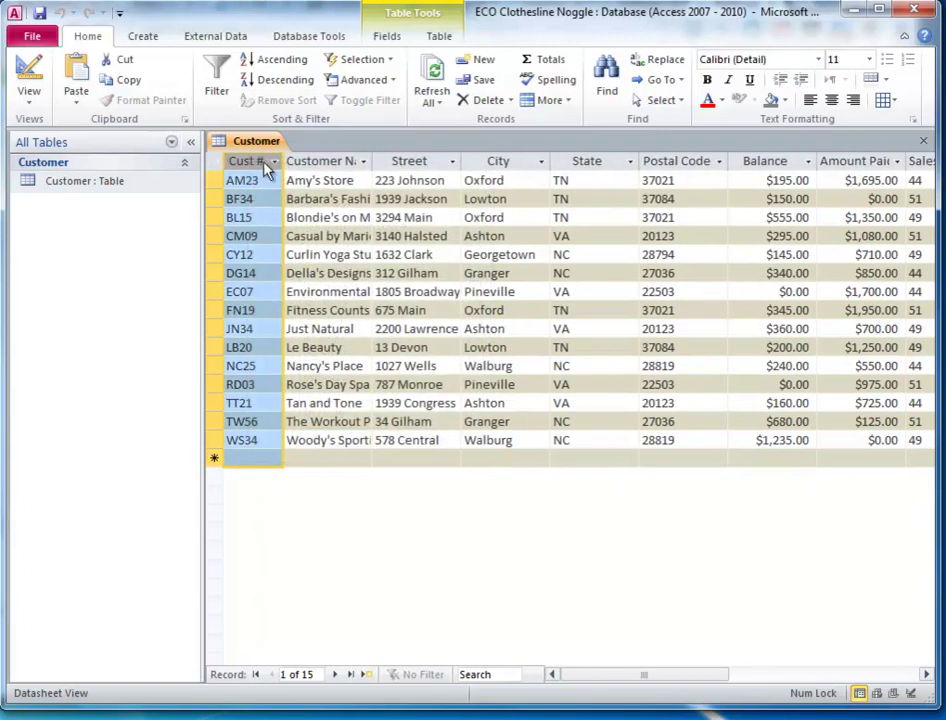
{"action": "right_click", "coordinate": [259, 162]}
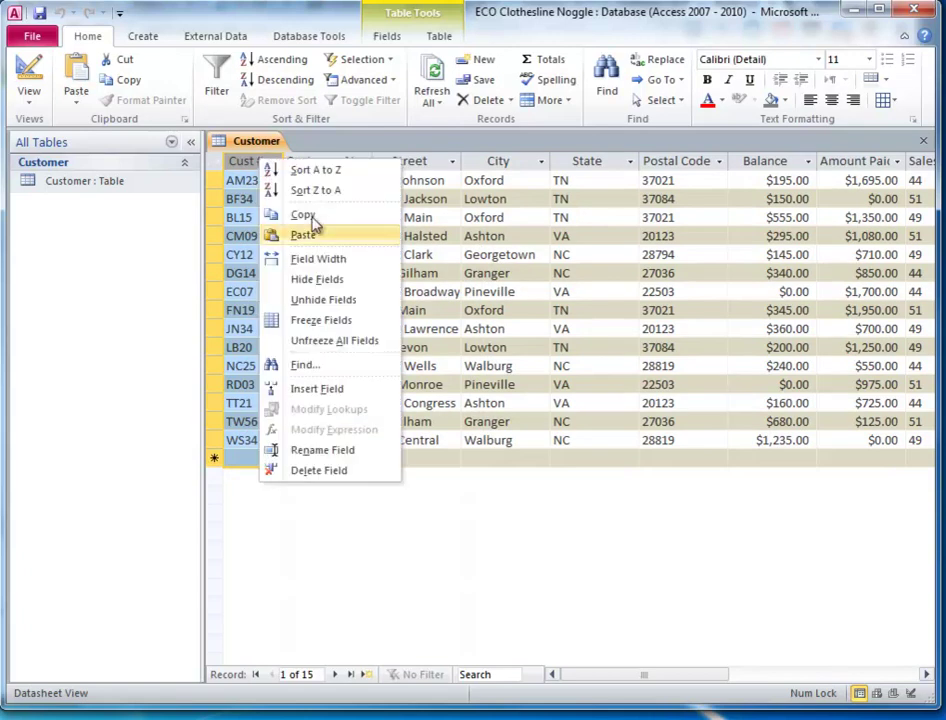
{"action": "left_click", "coordinate": [344, 259]}
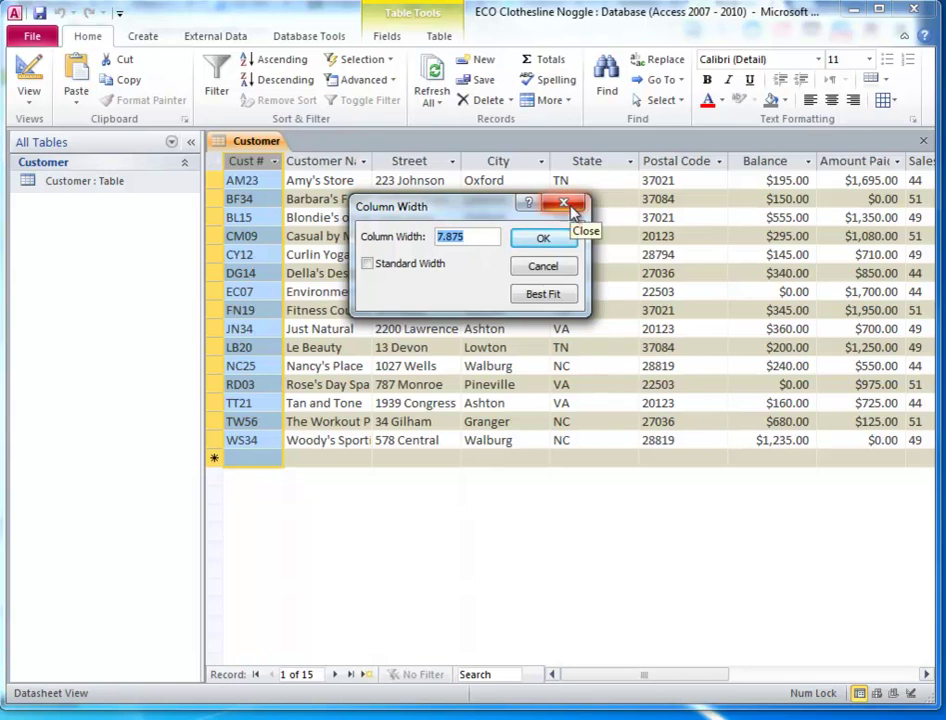
{"action": "left_click", "coordinate": [566, 205]}
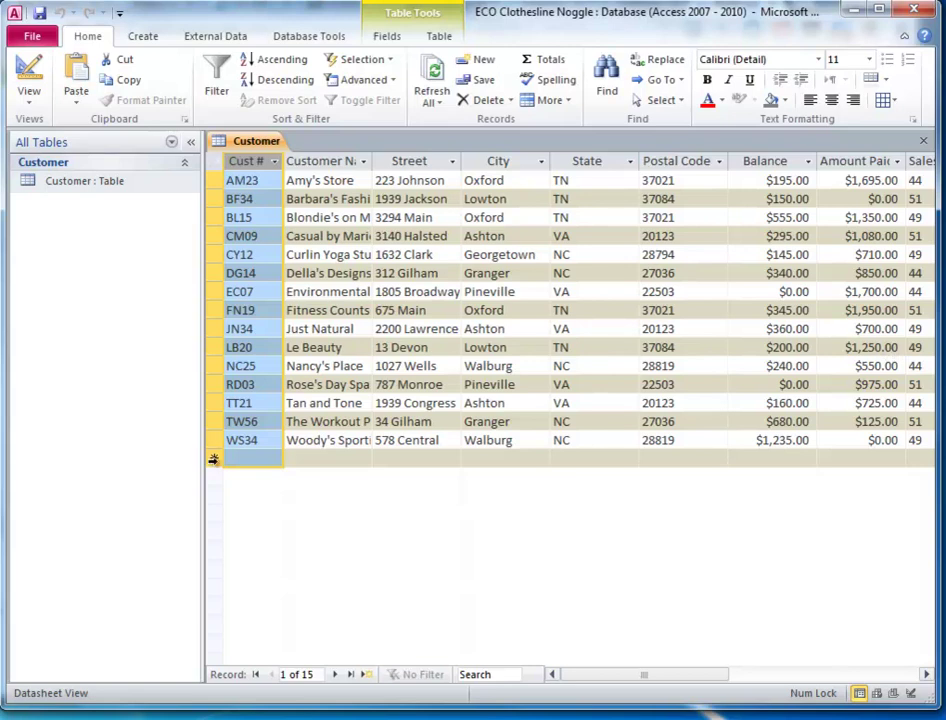
Create a new table in Datasheet view and rename its ID field as "Sales Rep".
{"action": "left_click", "coordinate": [139, 37]}
{"action": "left_click", "coordinate": [96, 74]}
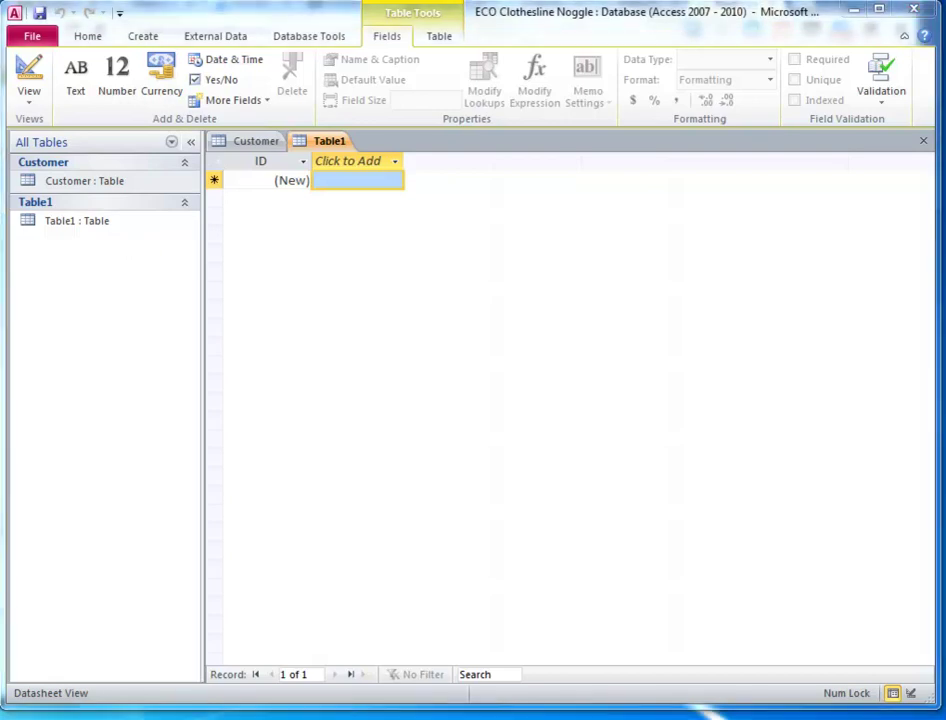
{"action": "left_click", "coordinate": [264, 164]}
{"action": "double_click", "coordinate": [263, 162]}
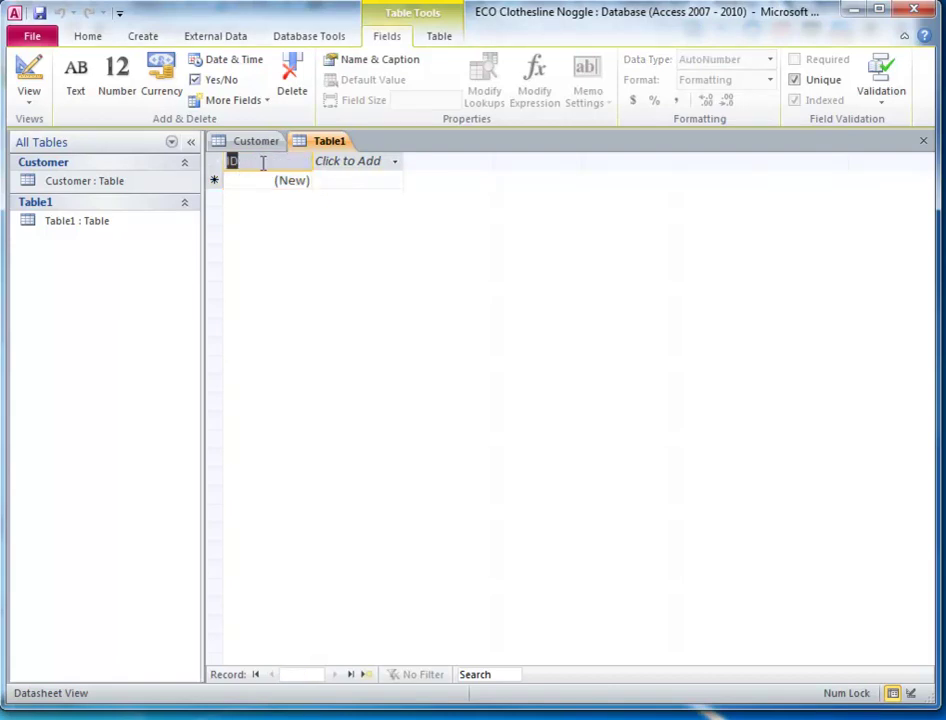
{"action": "type", "text": "Sales Rep"}
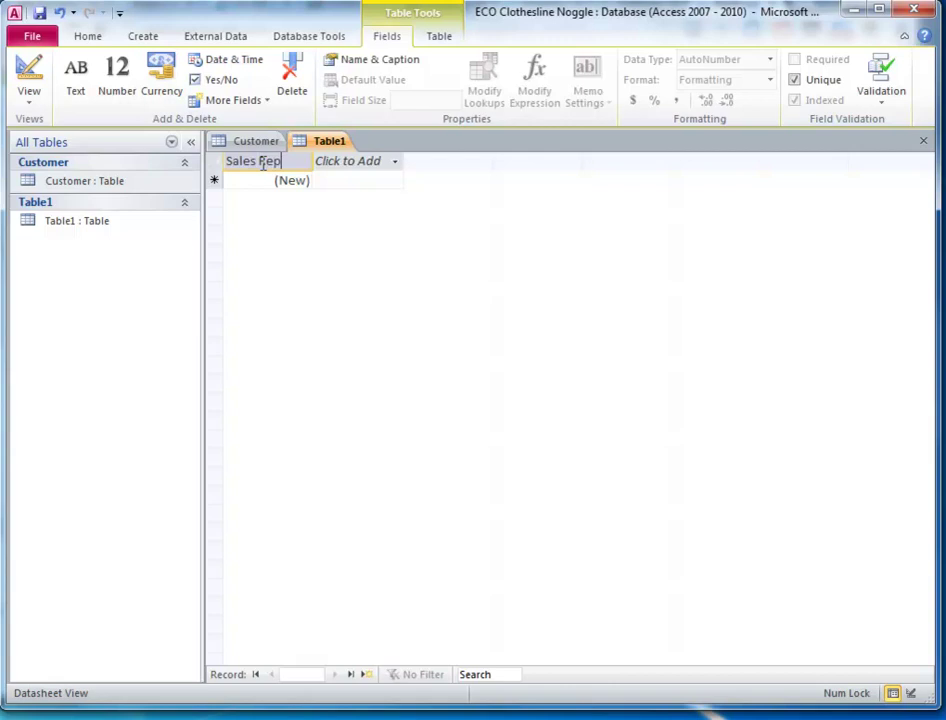
{"action": "key", "text": "Return"}
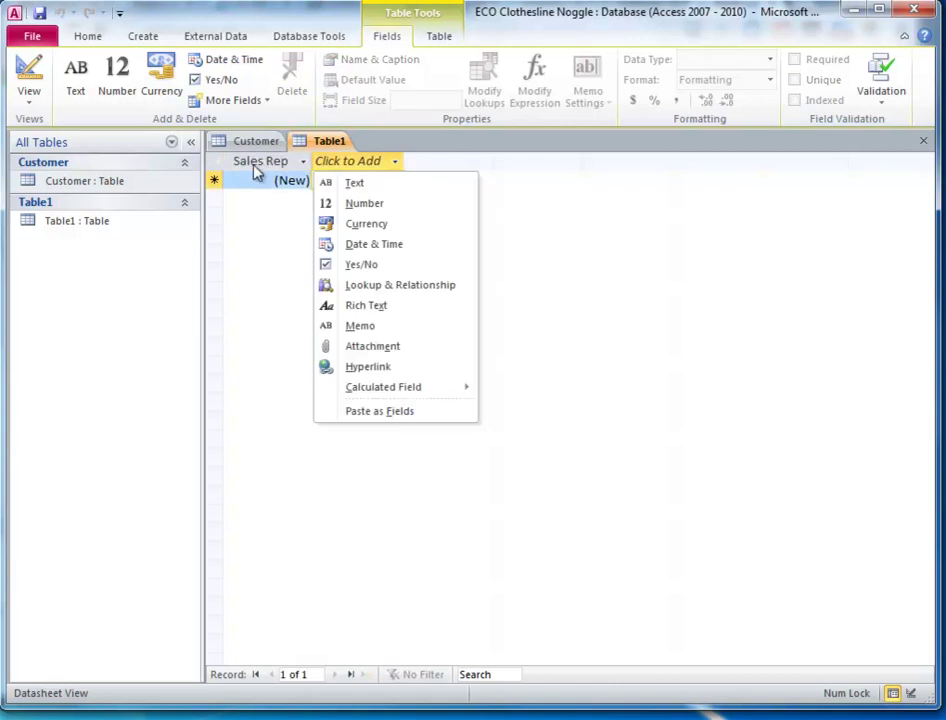
Add a Text field named "Last" to the new table after the Sales Rep field.
{"action": "left_click", "coordinate": [354, 184]}
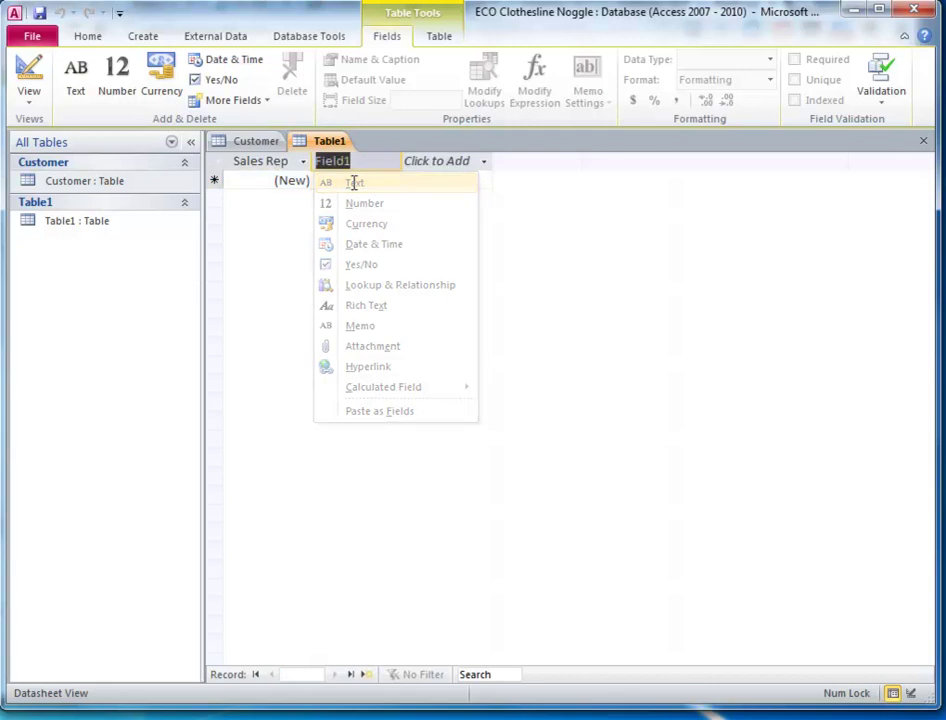
{"action": "type", "text": "Kas"}
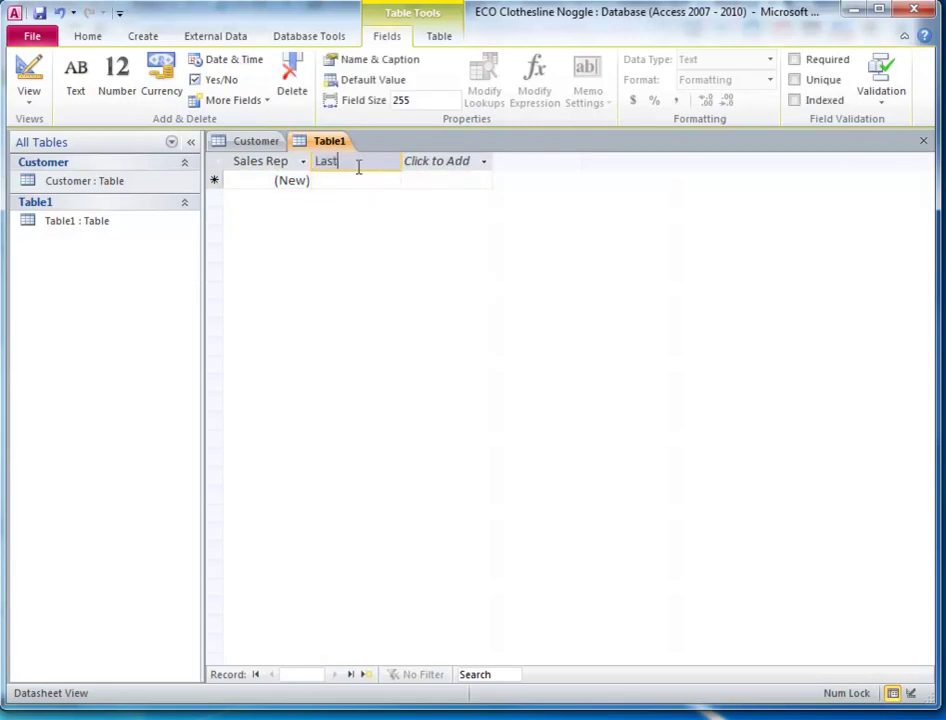
{"action": "left_click", "coordinate": [437, 160]}
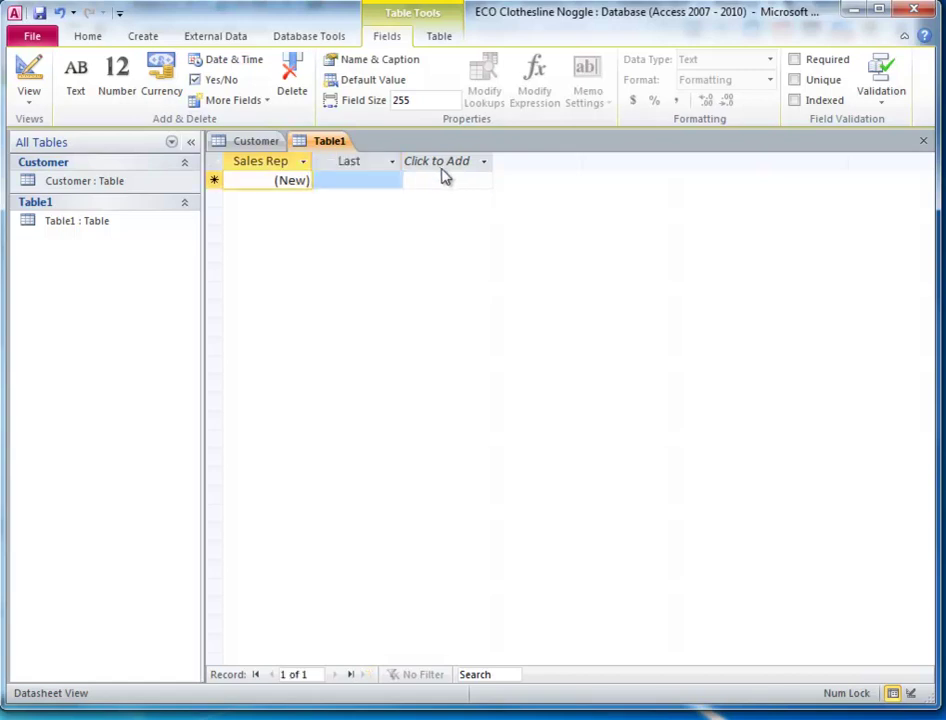
{"action": "left_click", "coordinate": [360, 266]}
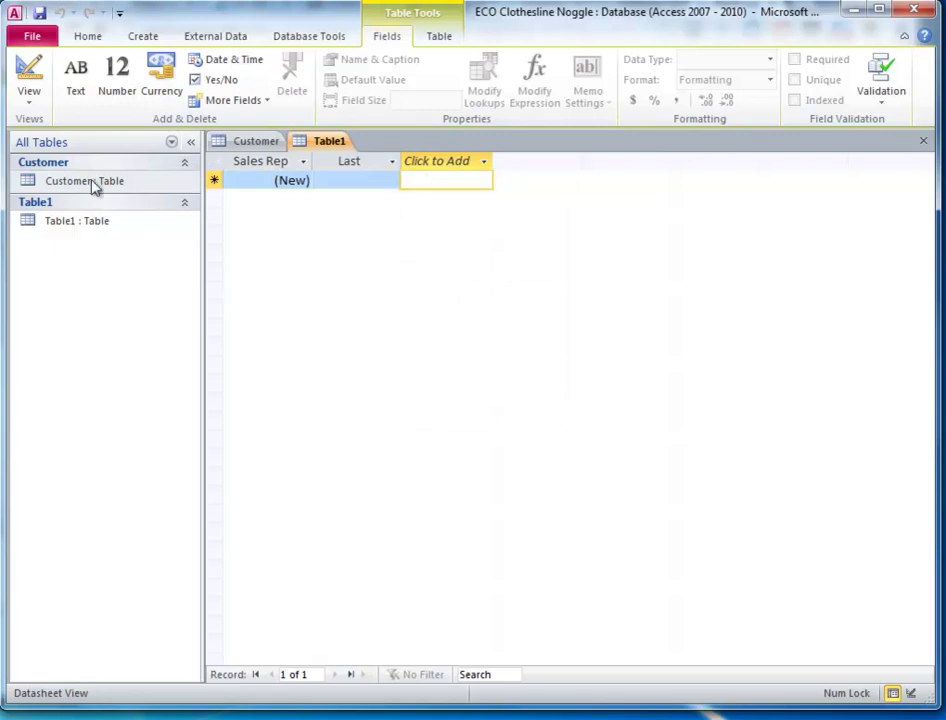
Switch the new table to Design view, saving it as "Sales Rep", and go to the first empty field row.
{"action": "left_click", "coordinate": [34, 102]}
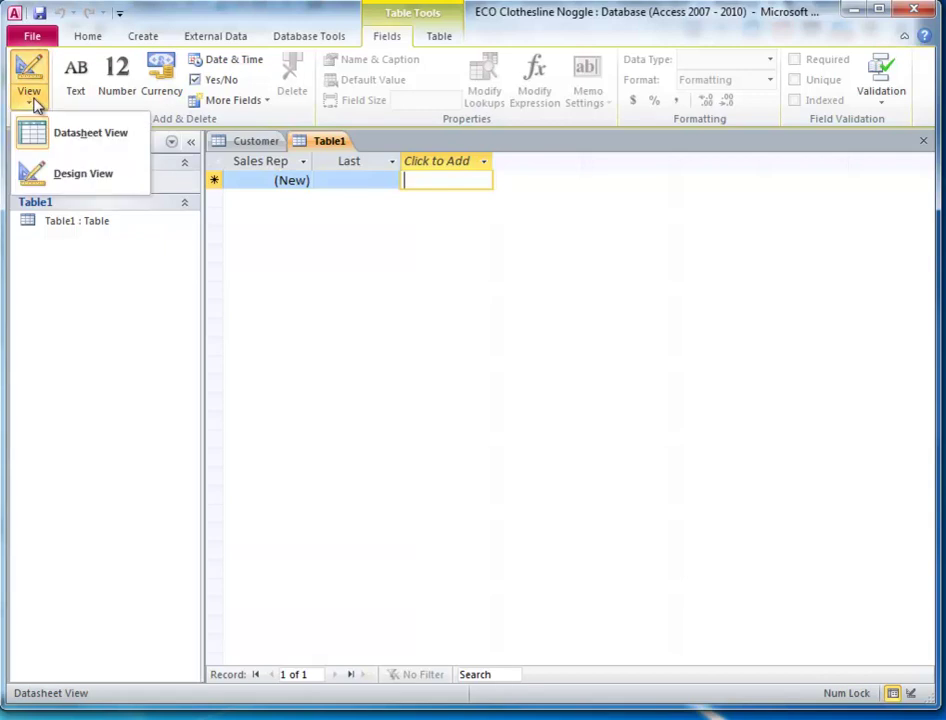
{"action": "left_click", "coordinate": [46, 176]}
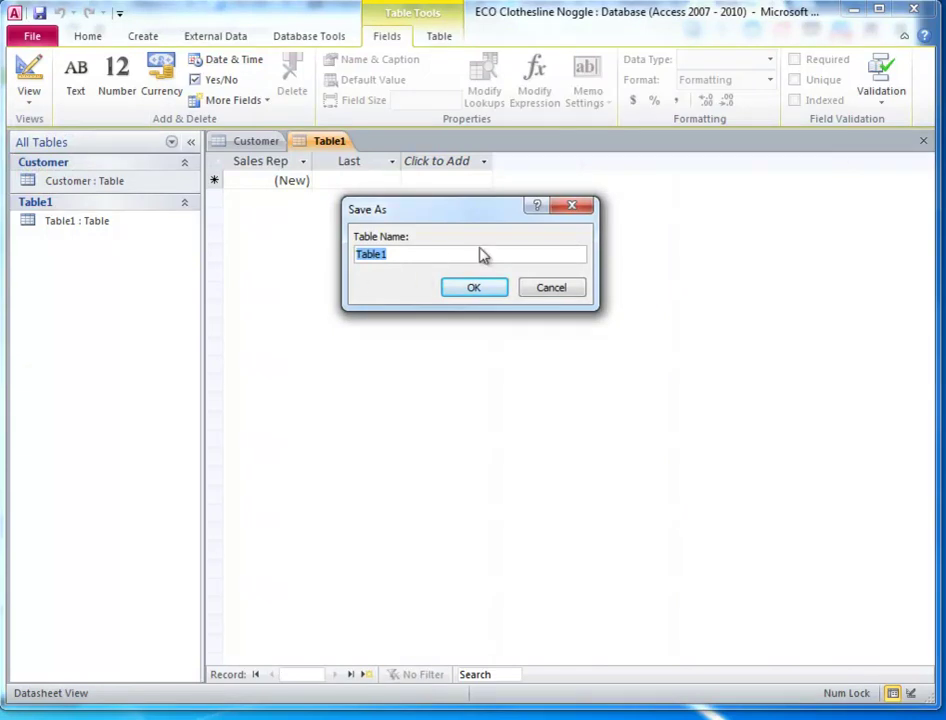
{"action": "type", "text": "S"}
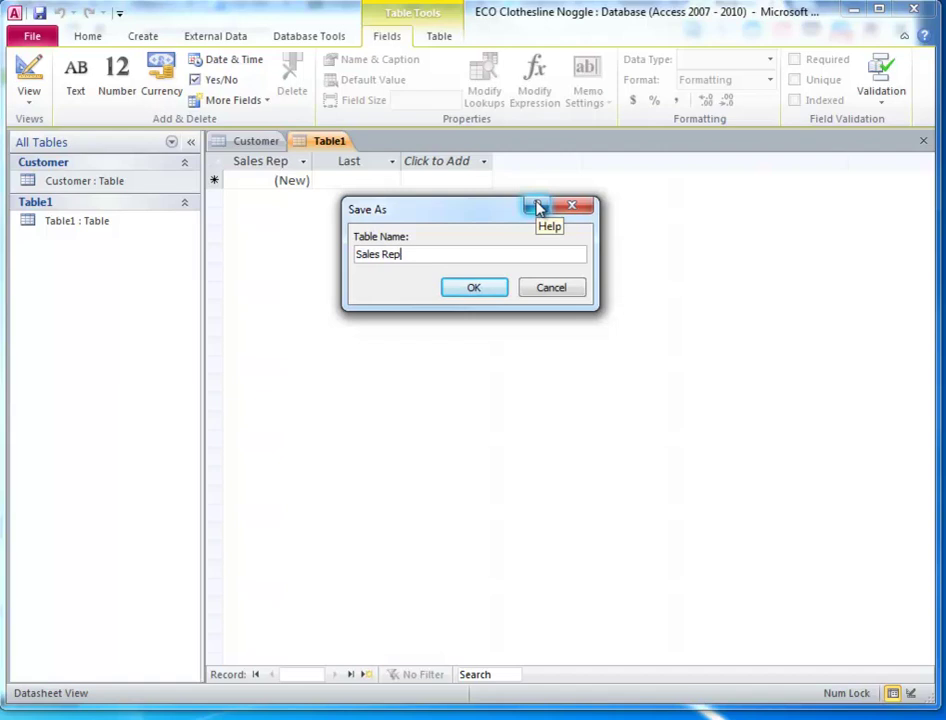
{"action": "left_click", "coordinate": [488, 289]}
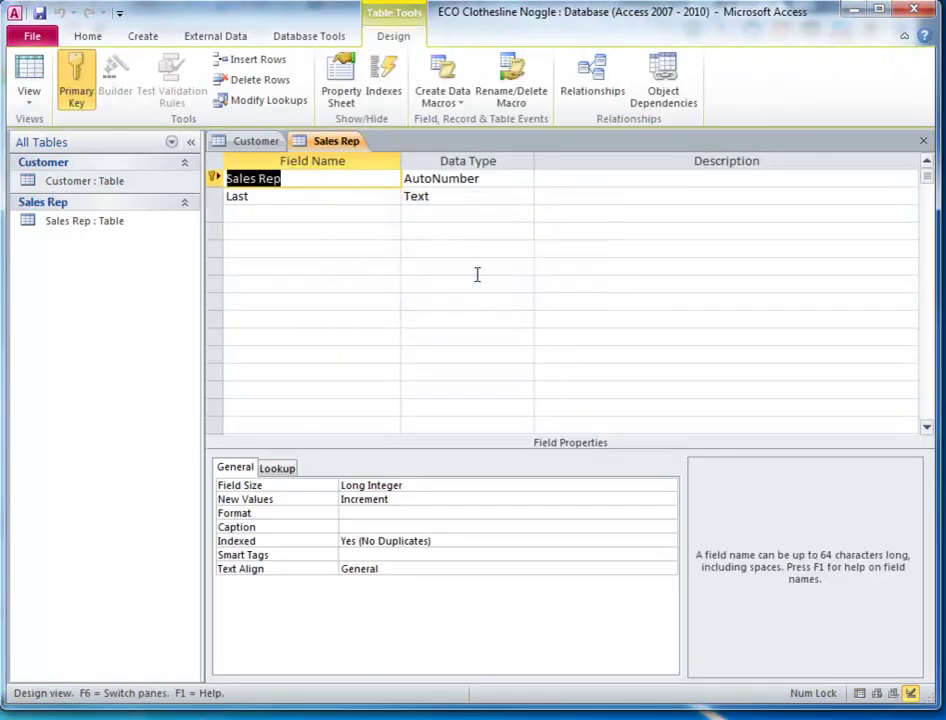
{"action": "left_click", "coordinate": [287, 212]}
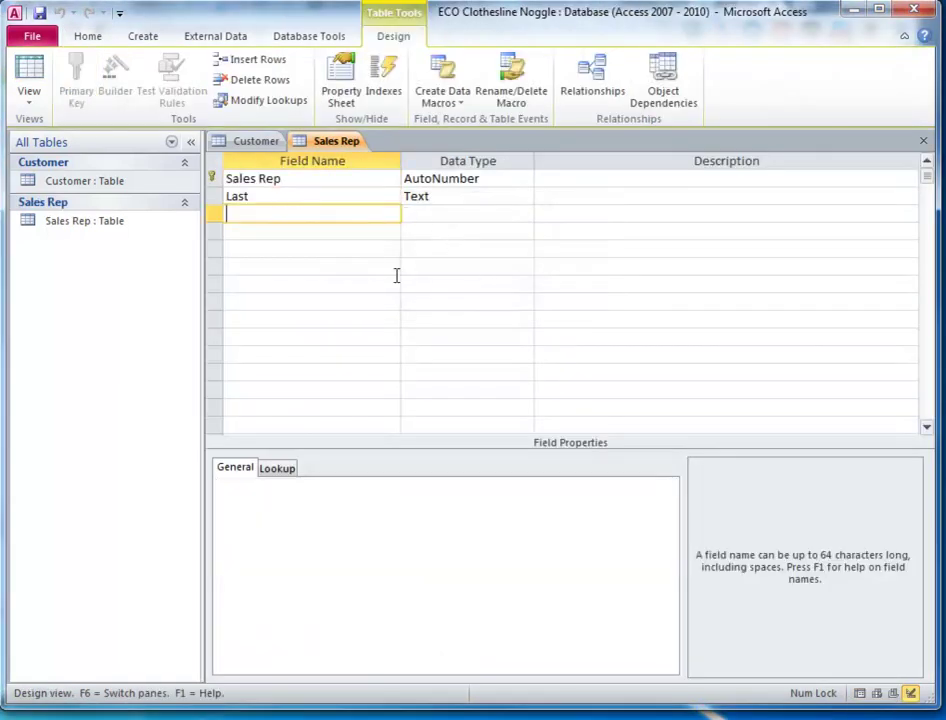
Change the data type of the Sales Rep field from AutoNumber to Text.
{"action": "left_click", "coordinate": [357, 176]}
{"action": "left_click", "coordinate": [437, 178]}
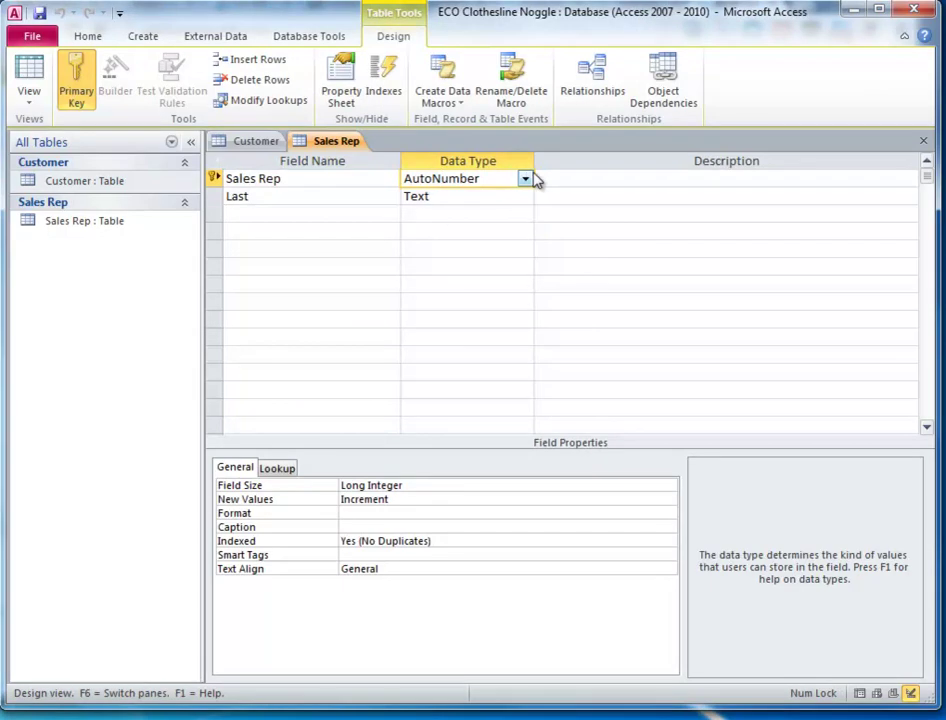
{"action": "left_click", "coordinate": [525, 178]}
{"action": "left_click", "coordinate": [507, 197]}
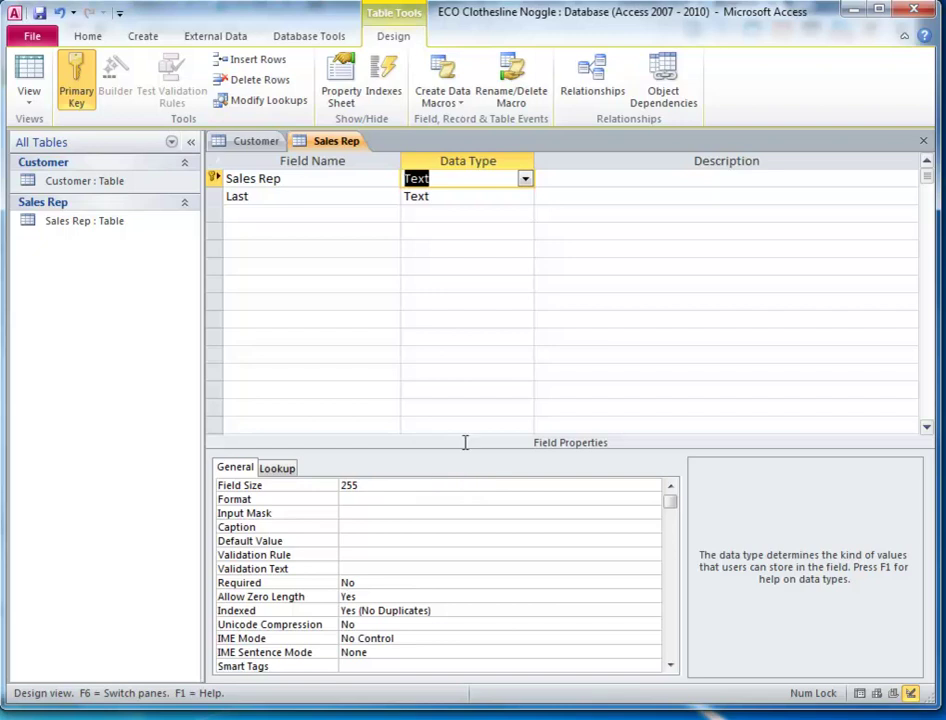
Switch the Sales Rep table to Datasheet view, saving its design changes.
{"action": "left_click", "coordinate": [86, 37]}
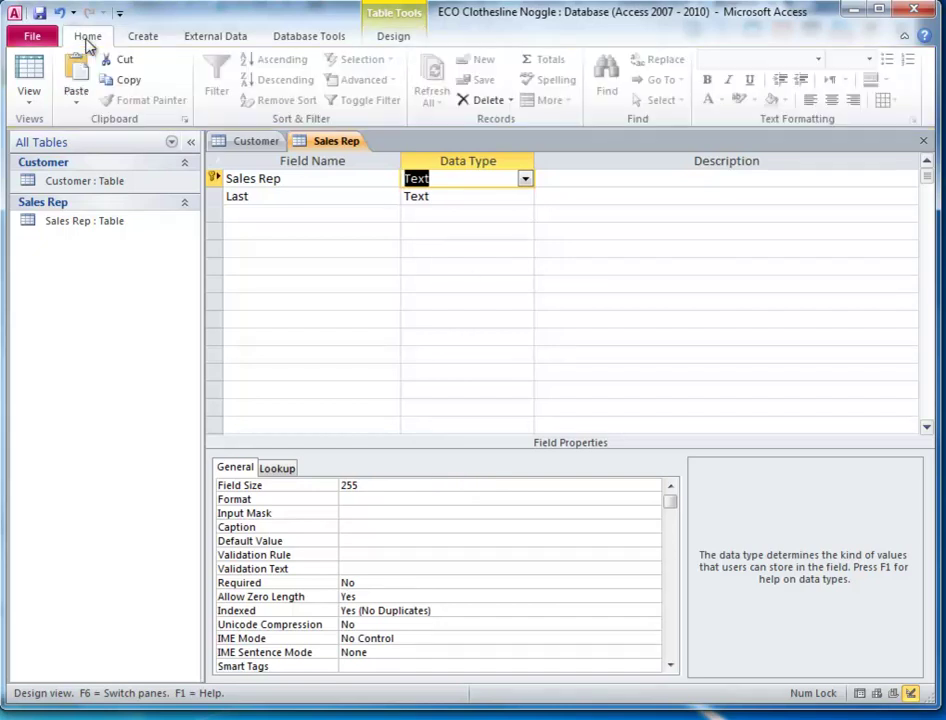
{"action": "left_click", "coordinate": [30, 90]}
{"action": "left_click", "coordinate": [42, 140]}
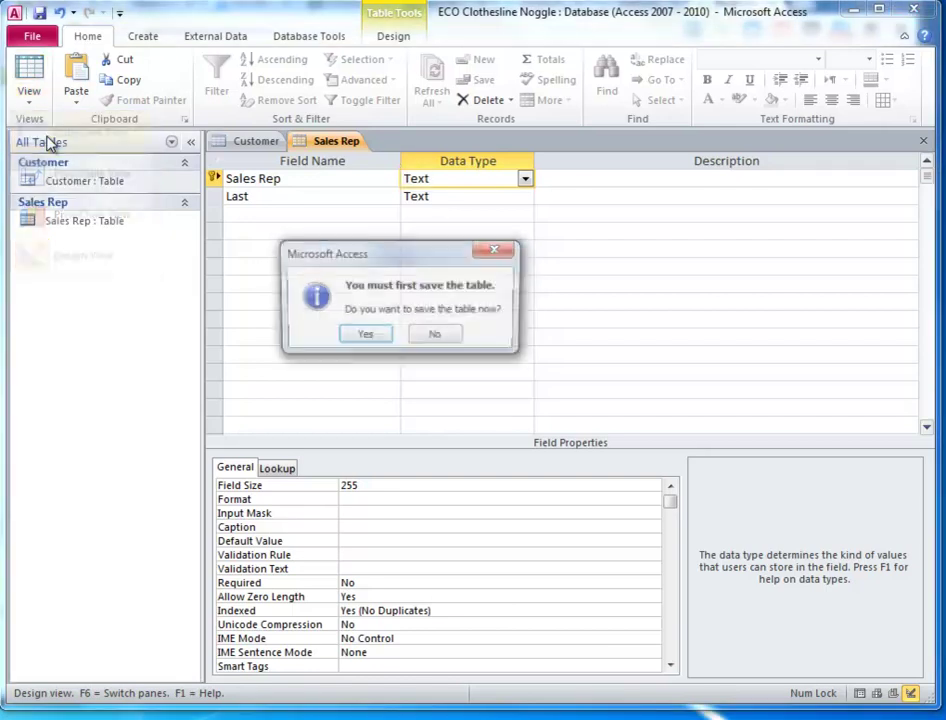
{"action": "left_click", "coordinate": [363, 335]}
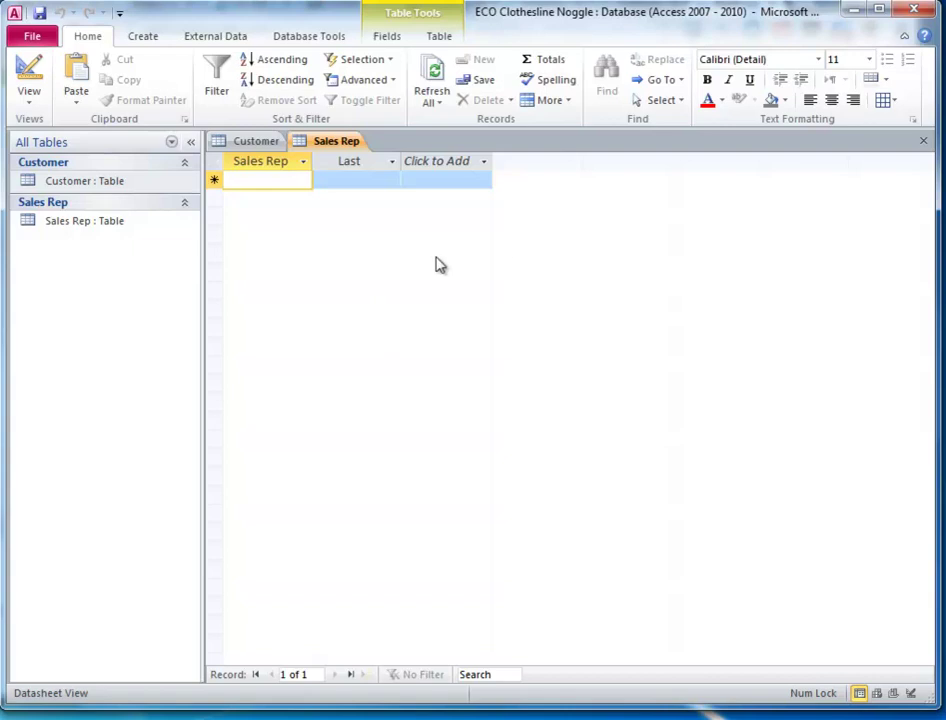
Start a Simple Query Wizard query on the Customer table with the fields Customer Number, Customer Name and Balance.
{"action": "left_click", "coordinate": [115, 182]}
{"action": "left_click", "coordinate": [143, 37]}
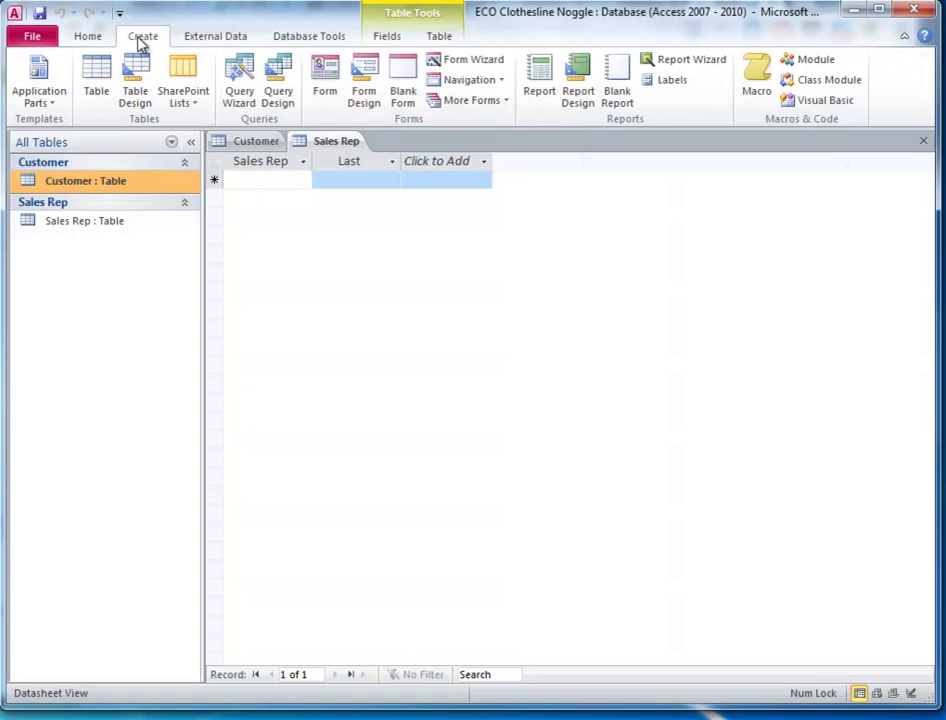
{"action": "left_click", "coordinate": [239, 100]}
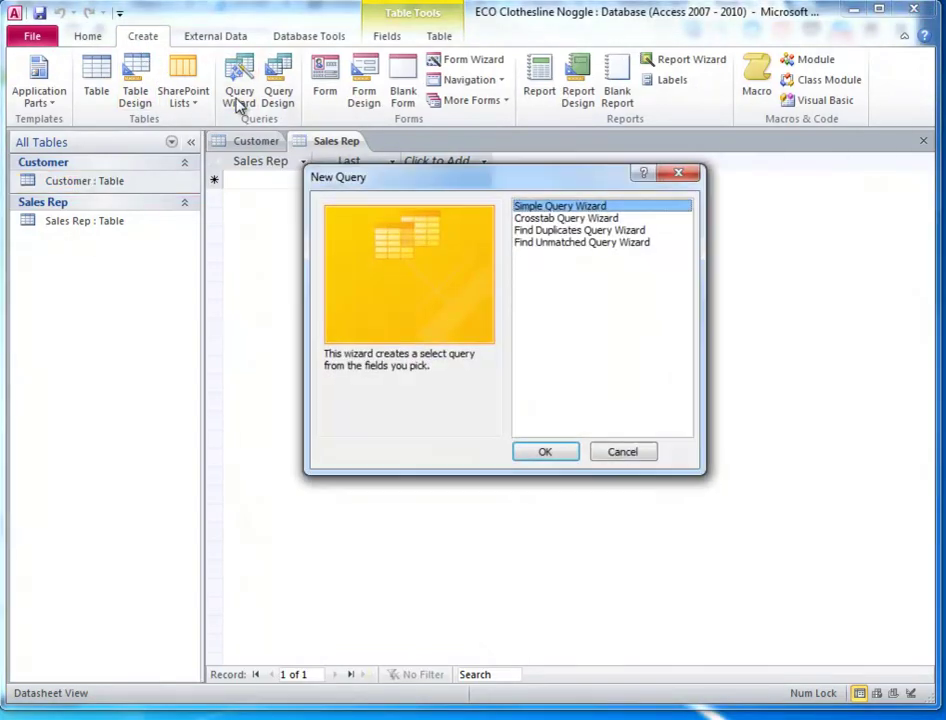
{"action": "left_click", "coordinate": [536, 455]}
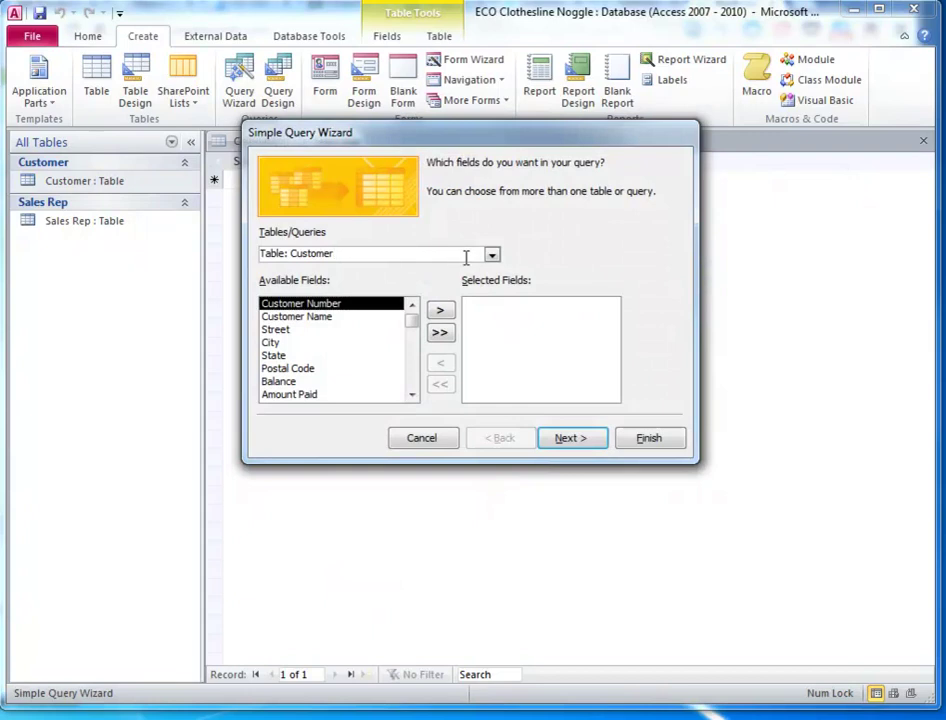
{"action": "left_click", "coordinate": [491, 255]}
{"action": "left_click", "coordinate": [400, 270]}
{"action": "left_click", "coordinate": [440, 310]}
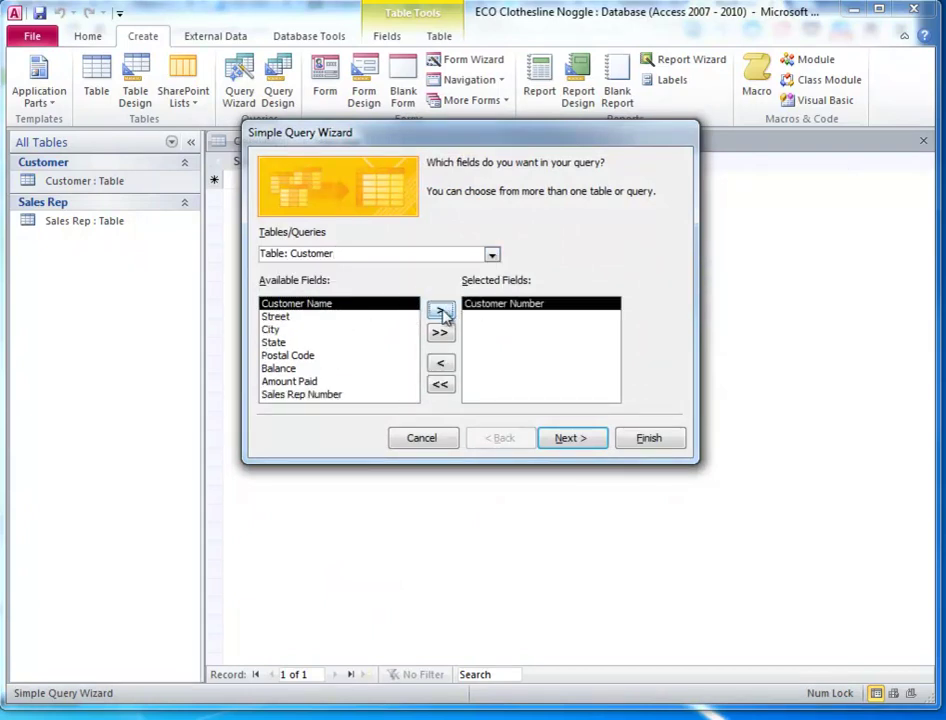
{"action": "left_click", "coordinate": [440, 310]}
{"action": "left_click", "coordinate": [280, 355]}
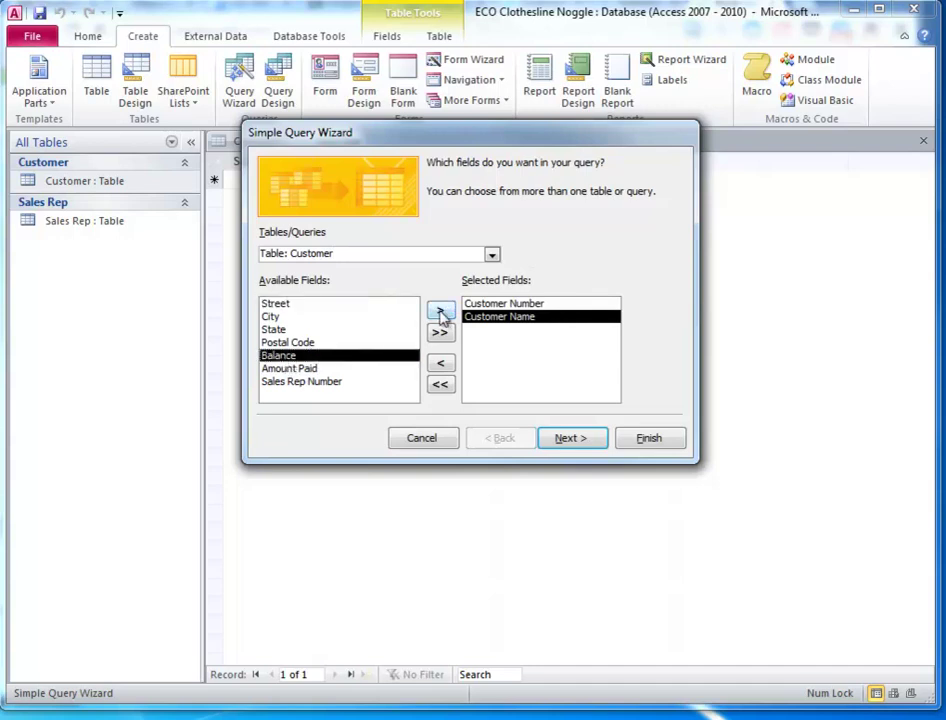
{"action": "left_click", "coordinate": [440, 310]}
Finish the query as a detail query titled "Customer Query" and open it to view its information.
{"action": "left_click", "coordinate": [572, 440]}
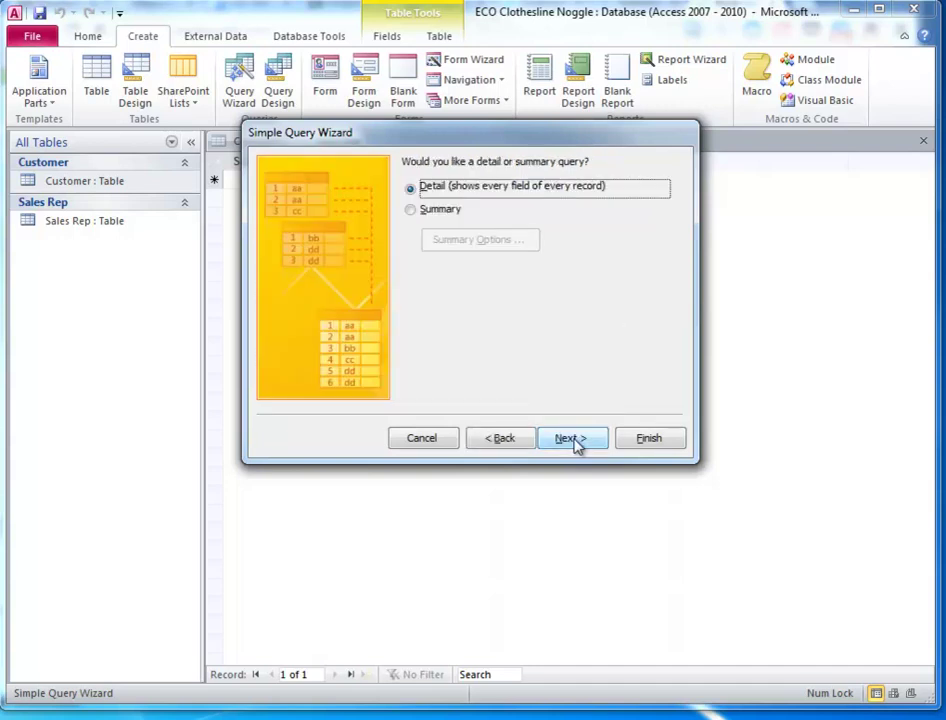
{"action": "left_click", "coordinate": [573, 439]}
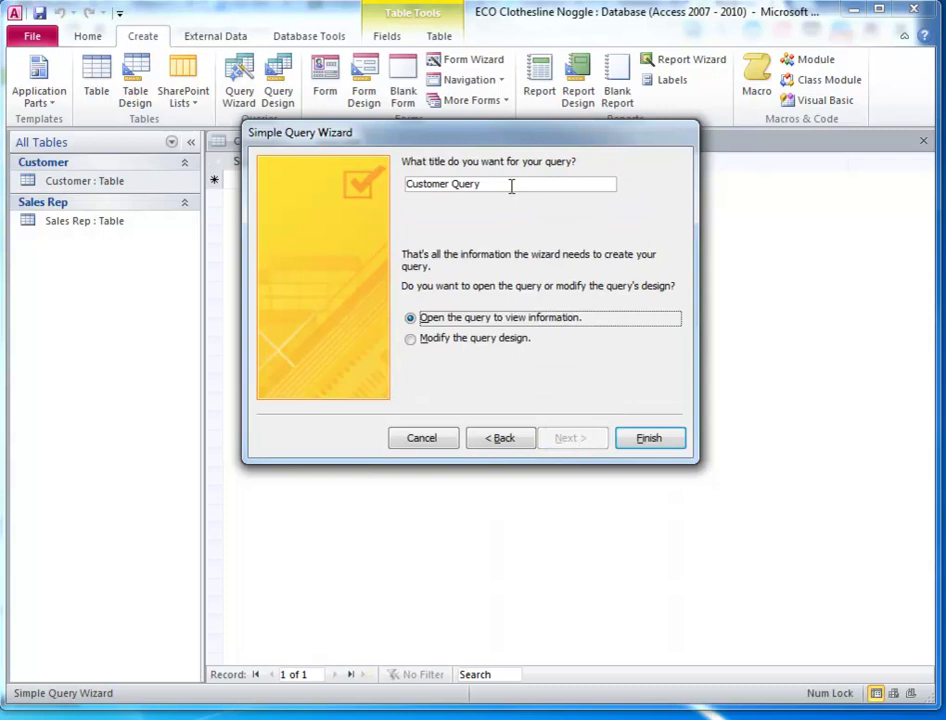
{"action": "left_click", "coordinate": [627, 440]}
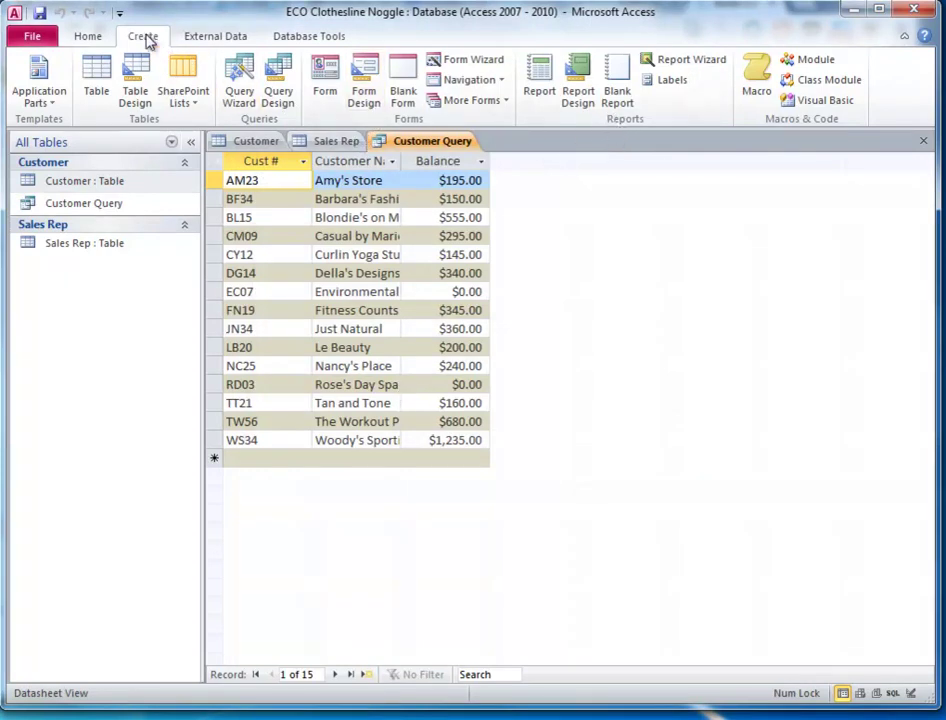
Start a Report Wizard report on the Customer table with the fields Customer Number, Postal Code and Sales Rep Number.
{"action": "left_click", "coordinate": [697, 62]}
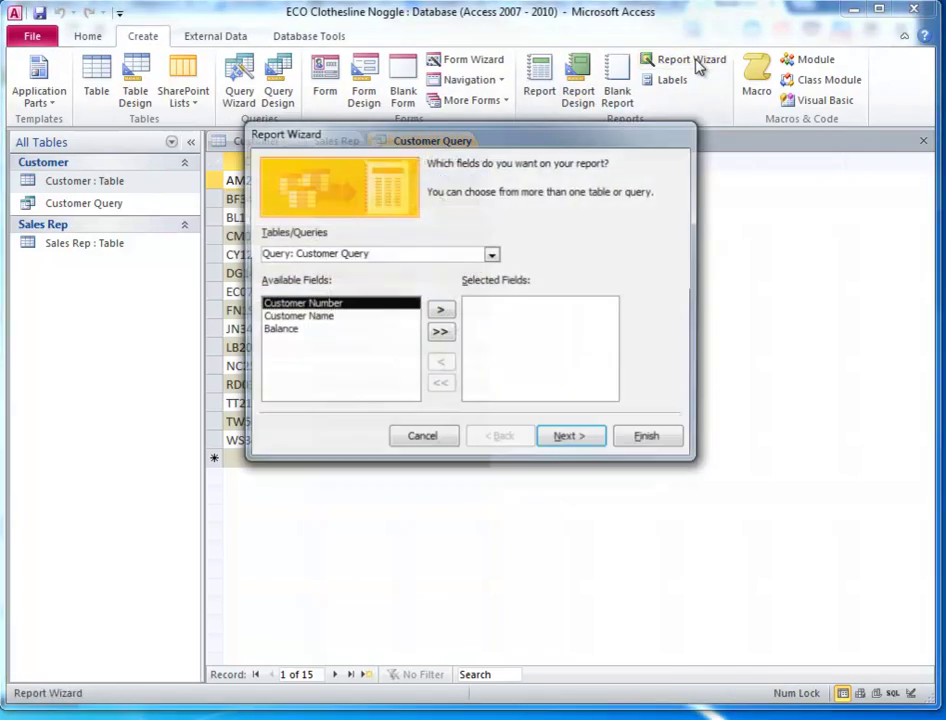
{"action": "left_click", "coordinate": [492, 256]}
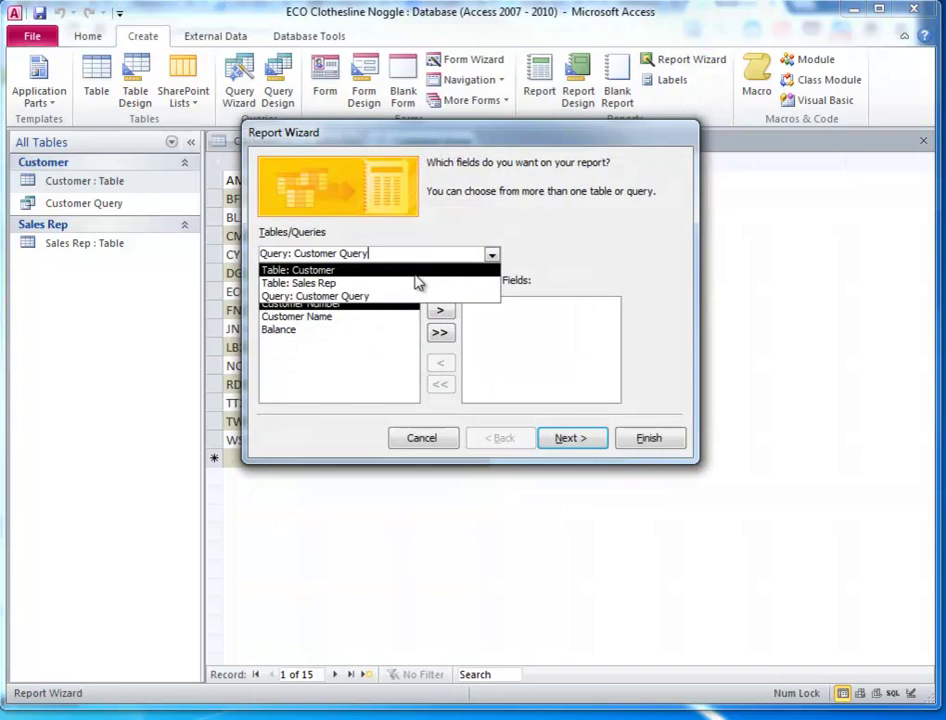
{"action": "left_click", "coordinate": [335, 271]}
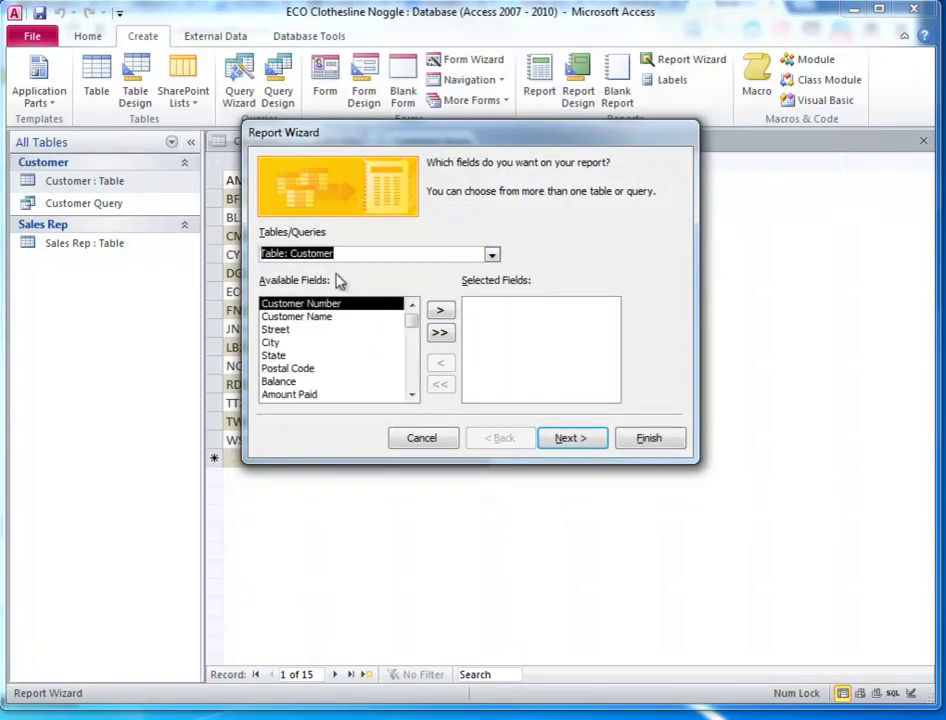
{"action": "left_click", "coordinate": [440, 310]}
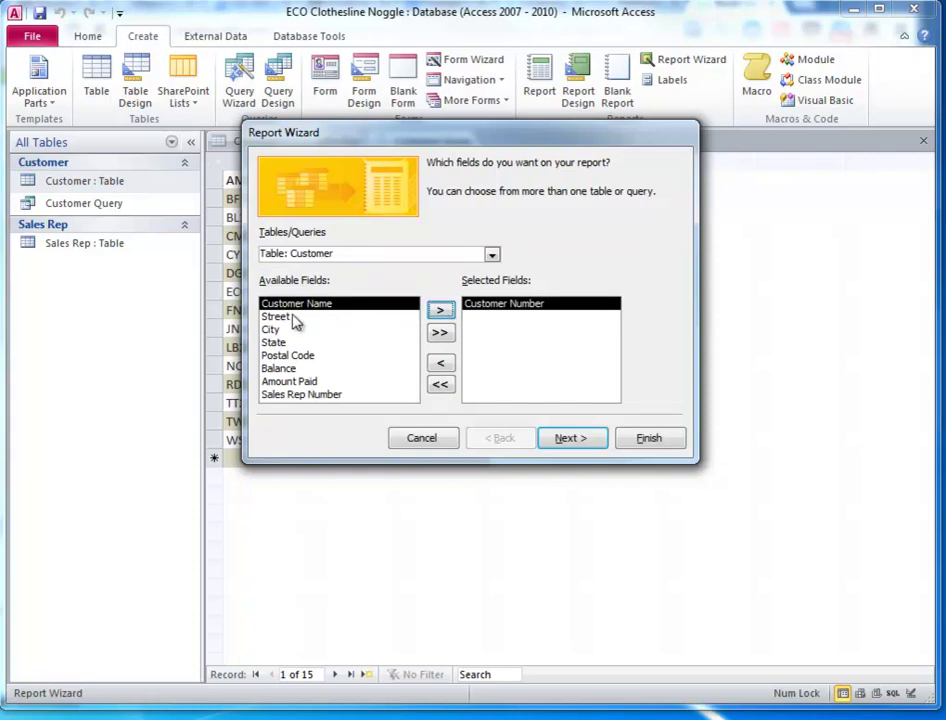
{"action": "left_click", "coordinate": [372, 354]}
{"action": "left_click", "coordinate": [440, 310]}
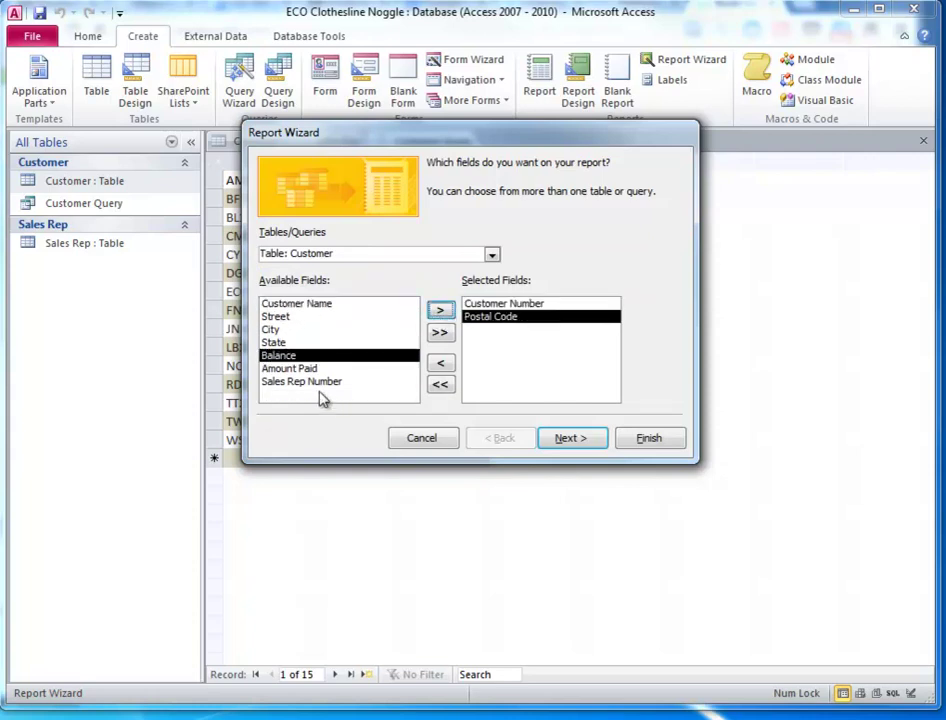
{"action": "left_click", "coordinate": [320, 394]}
{"action": "left_click", "coordinate": [440, 310]}
Finish the report without grouping or sorting, keeping the default layout and the title "Customer", and preview it.
{"action": "left_click", "coordinate": [572, 440]}
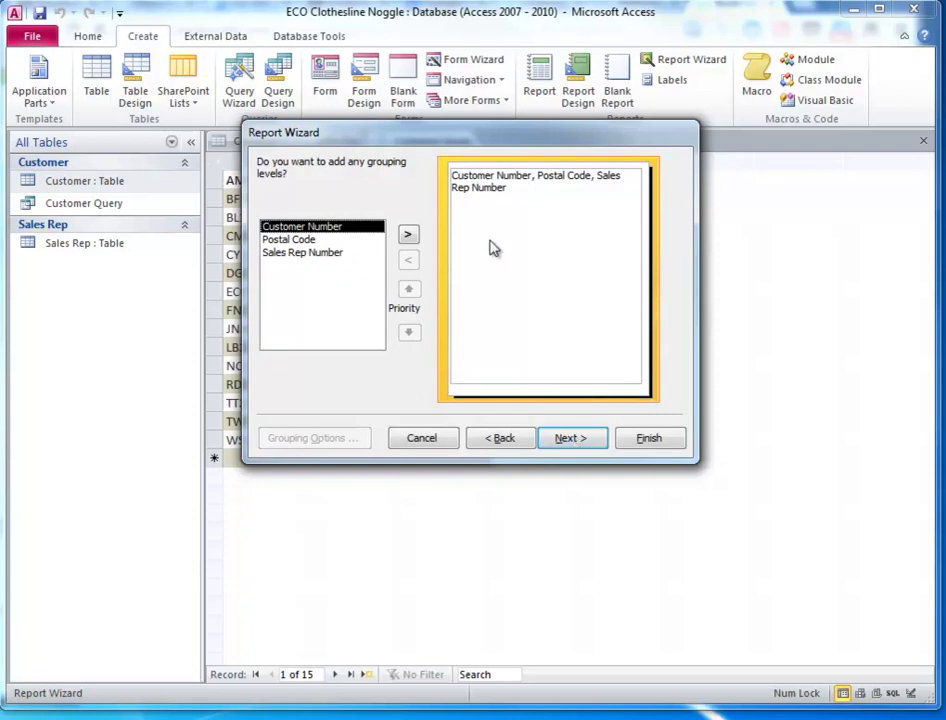
{"action": "left_click", "coordinate": [570, 442]}
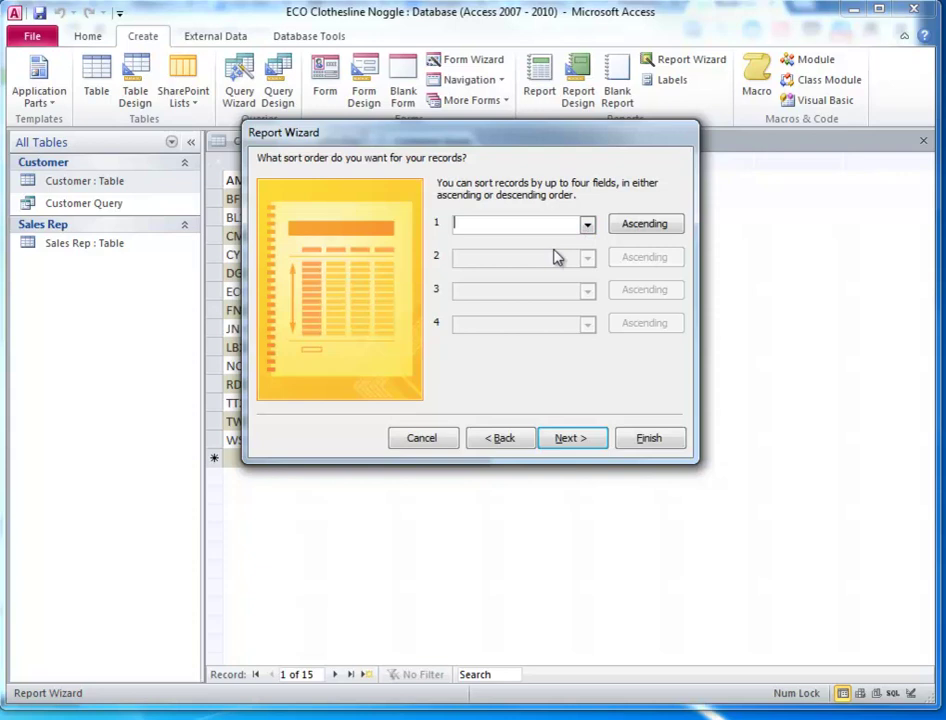
{"action": "left_click", "coordinate": [570, 444]}
{"action": "left_click", "coordinate": [570, 444]}
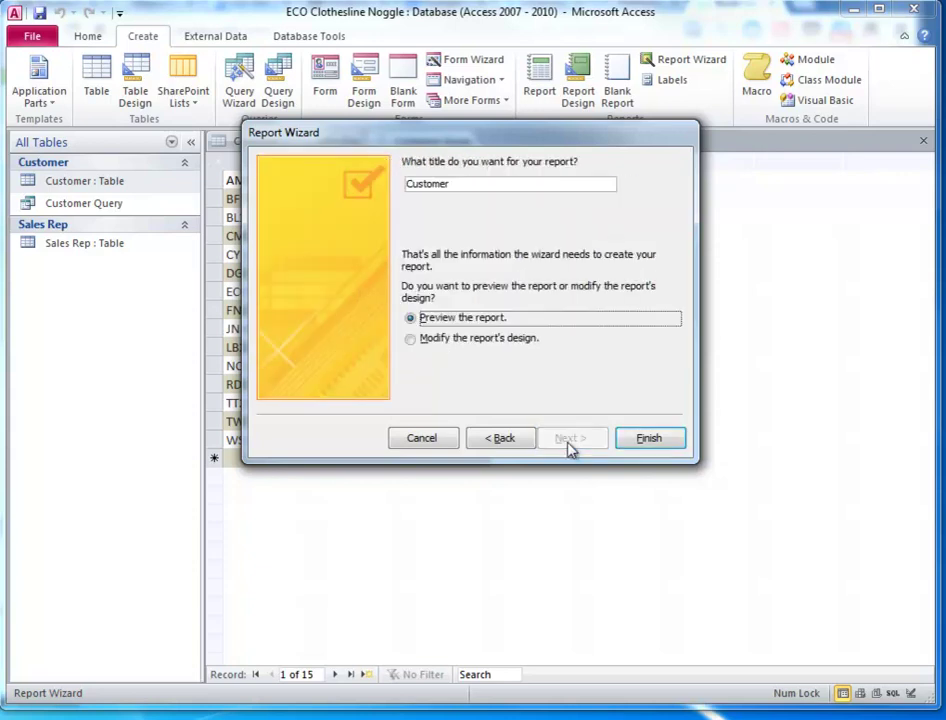
{"action": "left_click", "coordinate": [648, 439]}
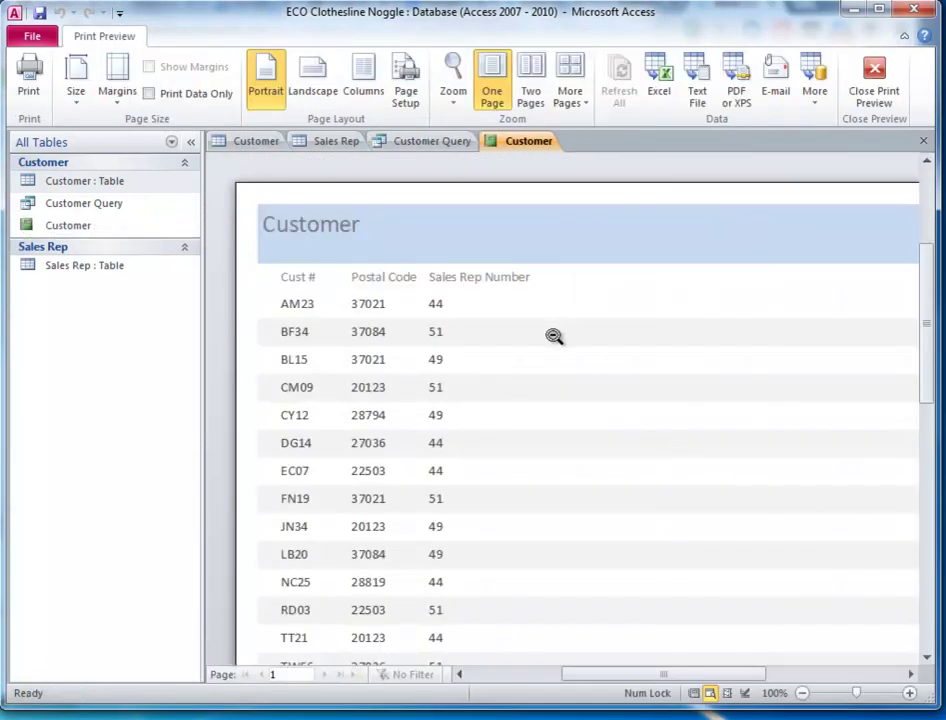
Look through the Customer report preview, and switch to the web browser to view the Blackboard page.
{"action": "scroll", "coordinate": [557, 434], "scroll_direction": "down", "scroll_amount": 2}
{"action": "scroll", "coordinate": [557, 434], "scroll_direction": "down", "scroll_amount": 1}
{"action": "scroll", "coordinate": [561, 435], "scroll_direction": "up", "scroll_amount": 3}
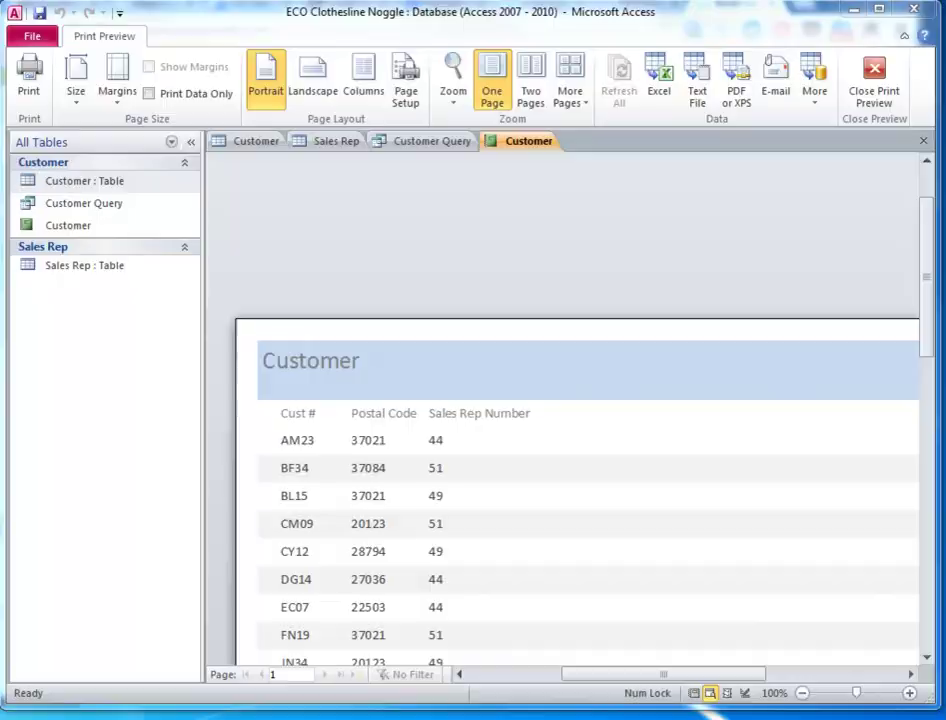
{"action": "key", "text": "alt+Tab"}
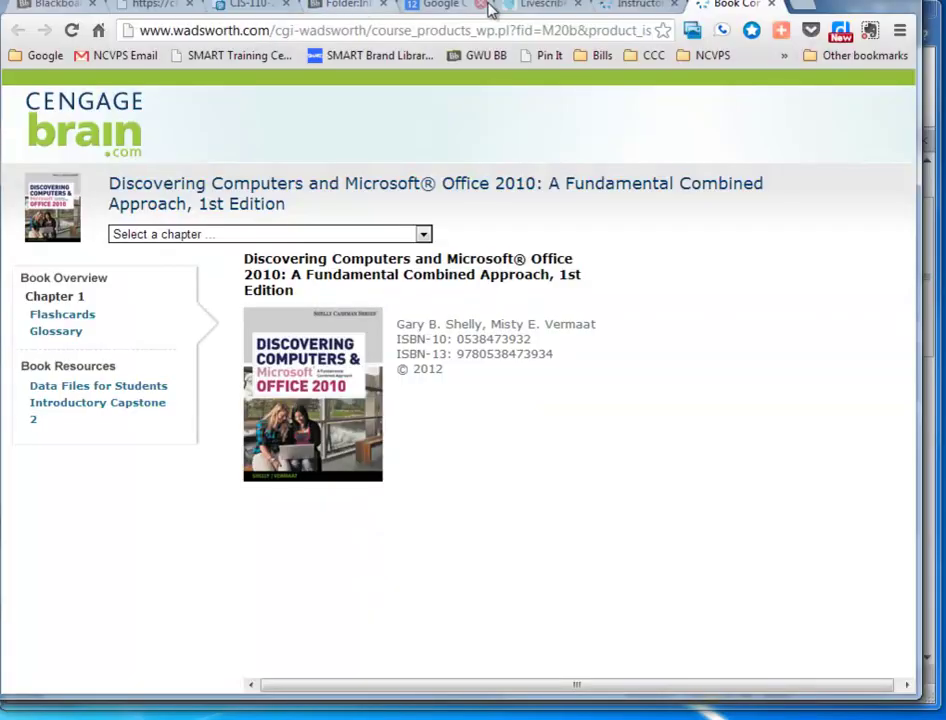
{"action": "left_click", "coordinate": [52, 5]}
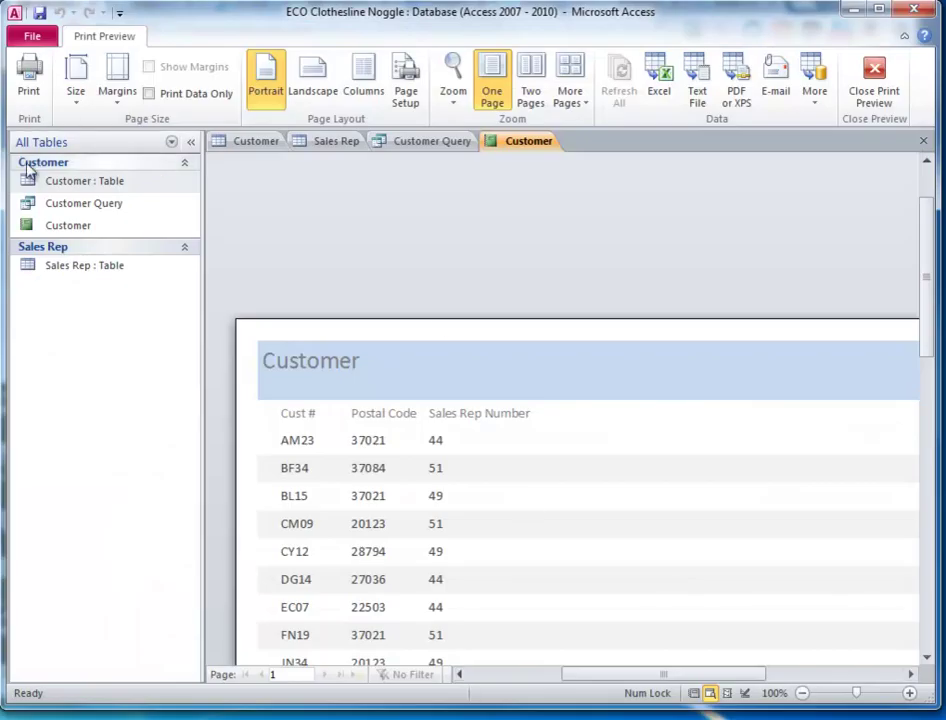
Start exporting Customer Query as a PDF and append an underscore and the student's last name to its file name.
{"action": "left_click", "coordinate": [85, 207]}
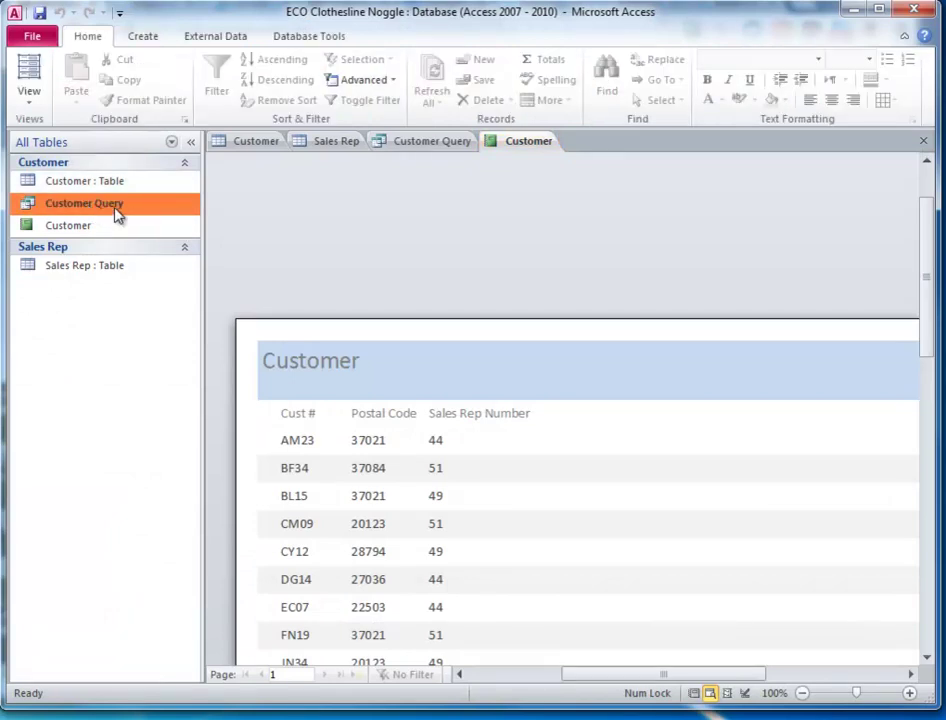
{"action": "right_click", "coordinate": [117, 213]}
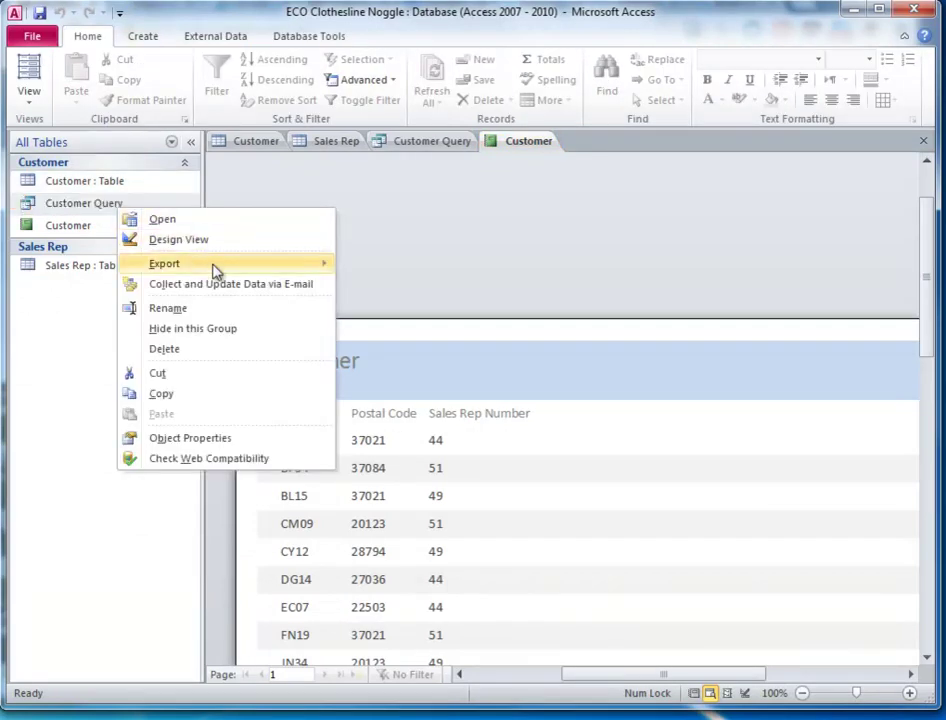
{"action": "mouse_move", "coordinate": [213, 266]}
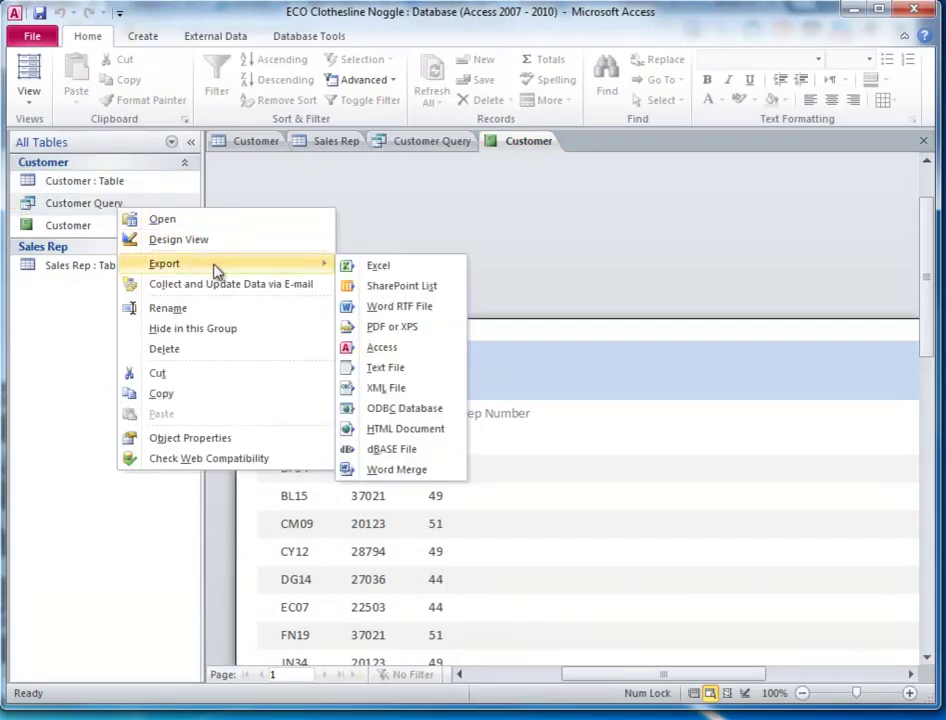
{"action": "left_click", "coordinate": [424, 331]}
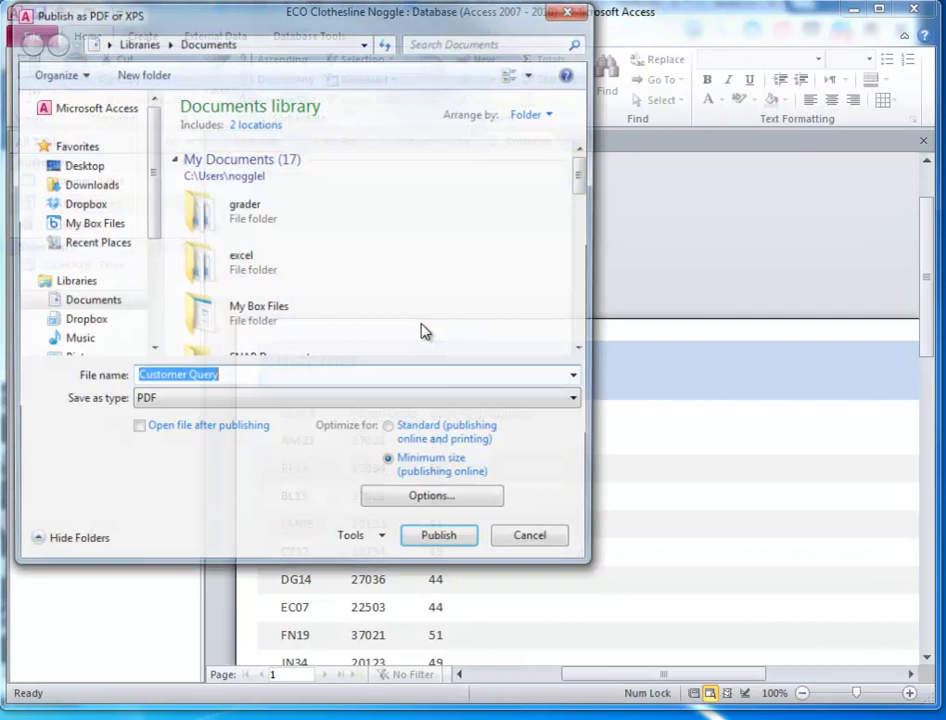
{"action": "left_click", "coordinate": [260, 379]}
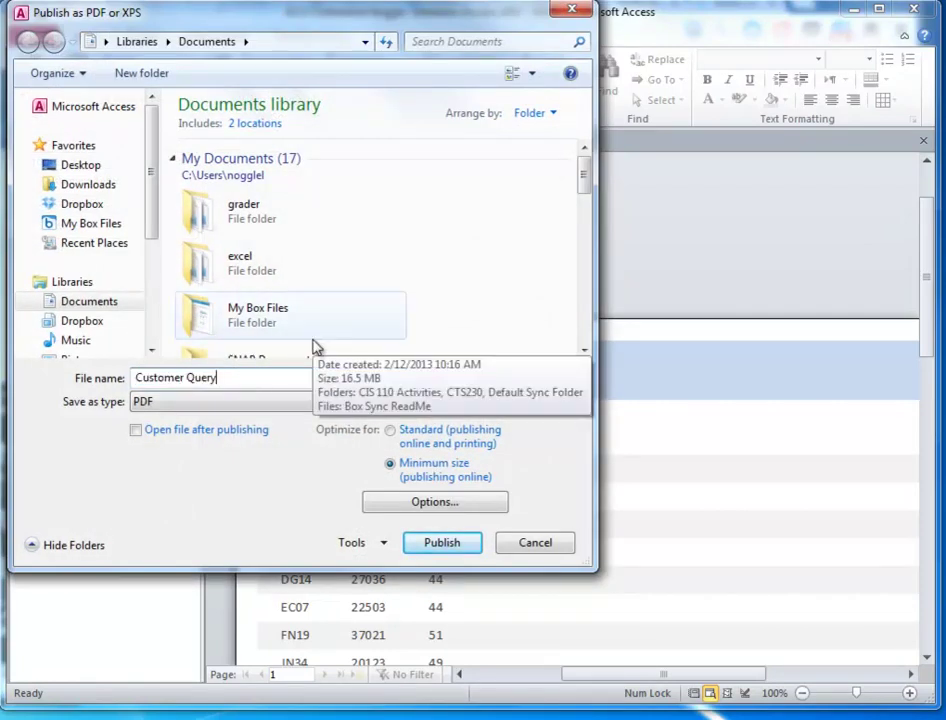
{"action": "type", "text": "_noggle"}
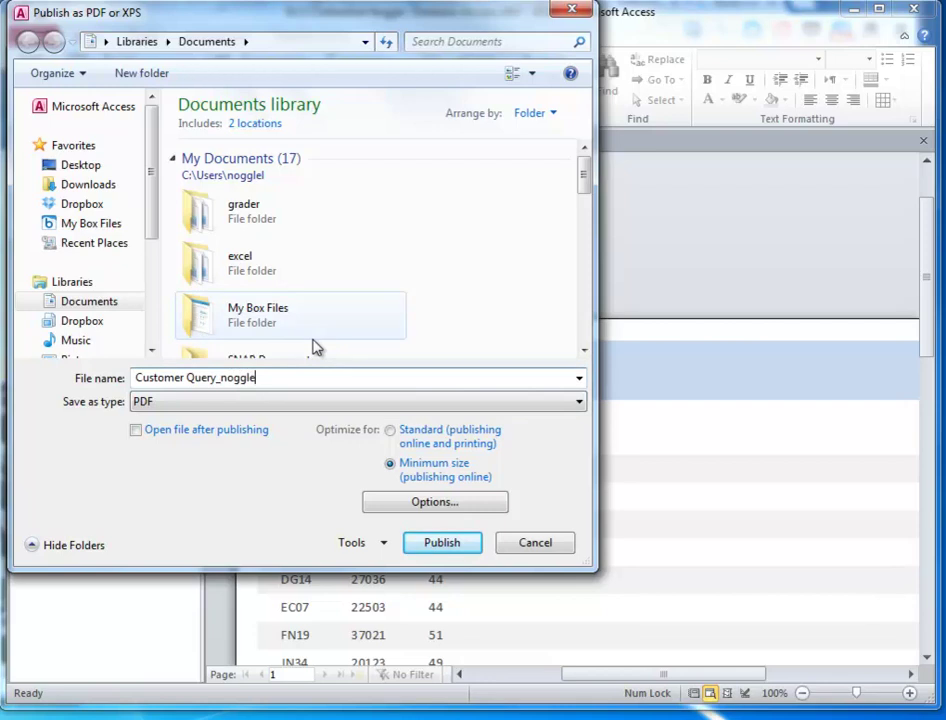
Publish the PDF to My Documents and close the export without saving the export steps.
{"action": "left_click", "coordinate": [36, 301]}
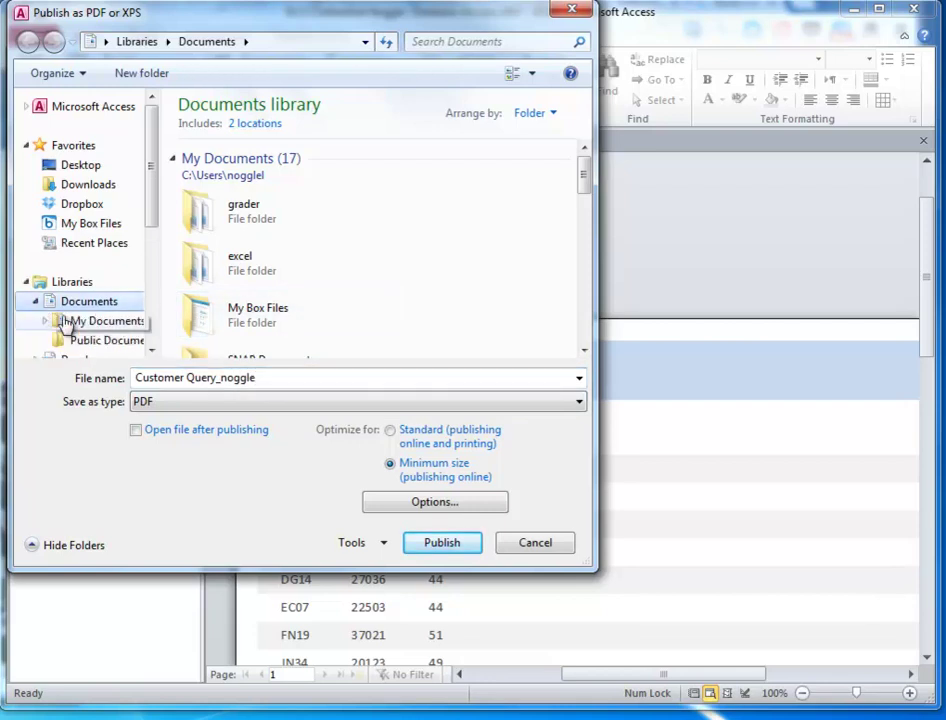
{"action": "left_click", "coordinate": [72, 324]}
{"action": "left_click", "coordinate": [458, 546]}
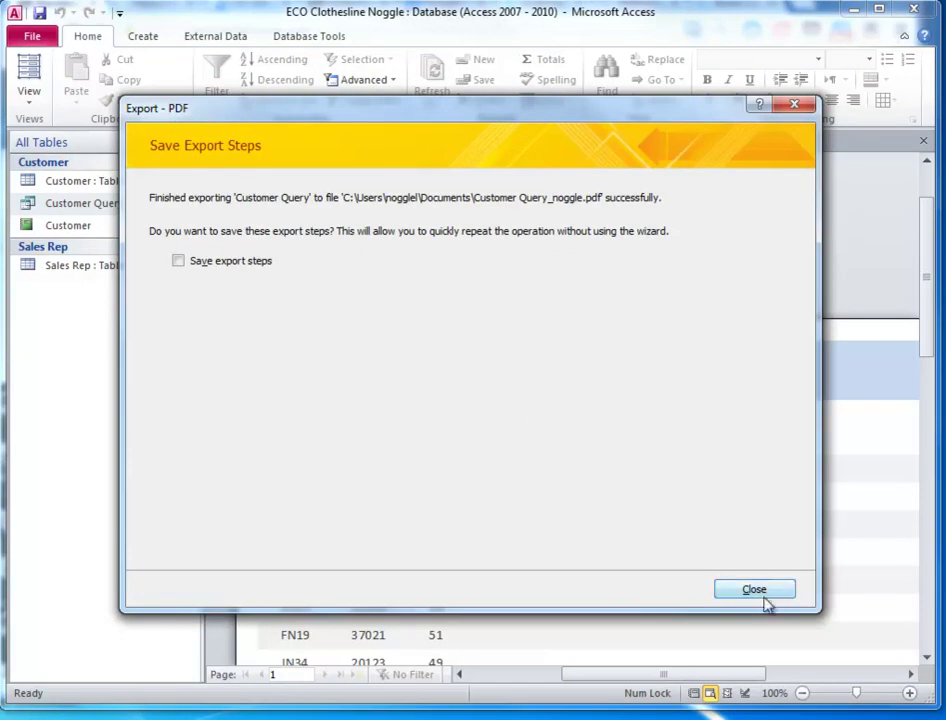
{"action": "left_click", "coordinate": [766, 590]}
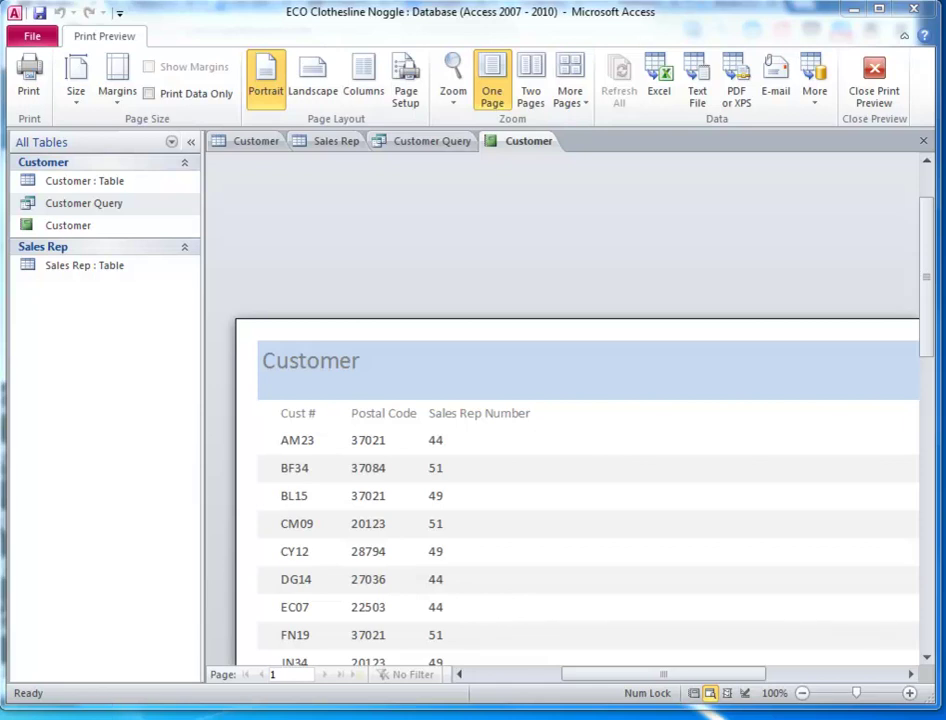
Open the exported Customer Query PDF from the Documents library to check it, and close both the PDF and the folder window.
{"action": "left_click_drag", "start_coordinate": [945, 46], "coordinate": [386, 44]}
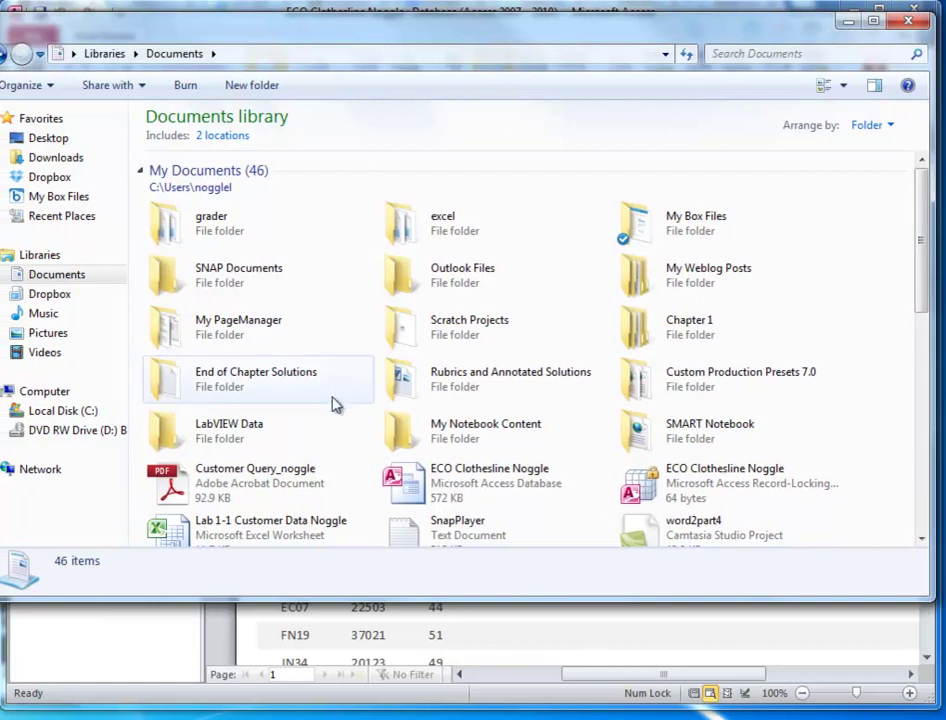
{"action": "left_click", "coordinate": [253, 482]}
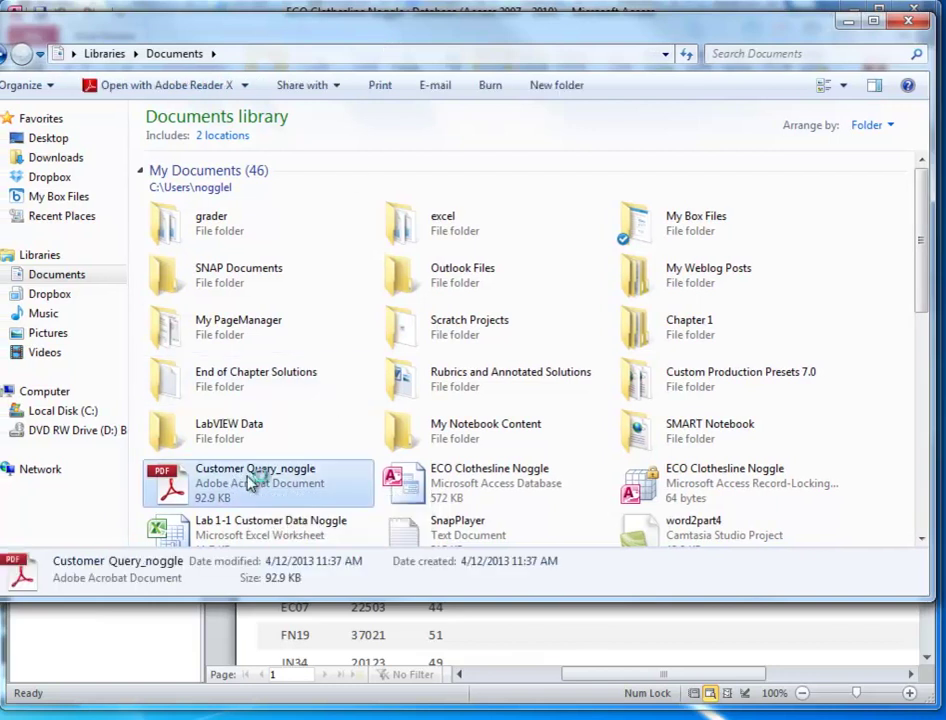
{"action": "double_click", "coordinate": [253, 482]}
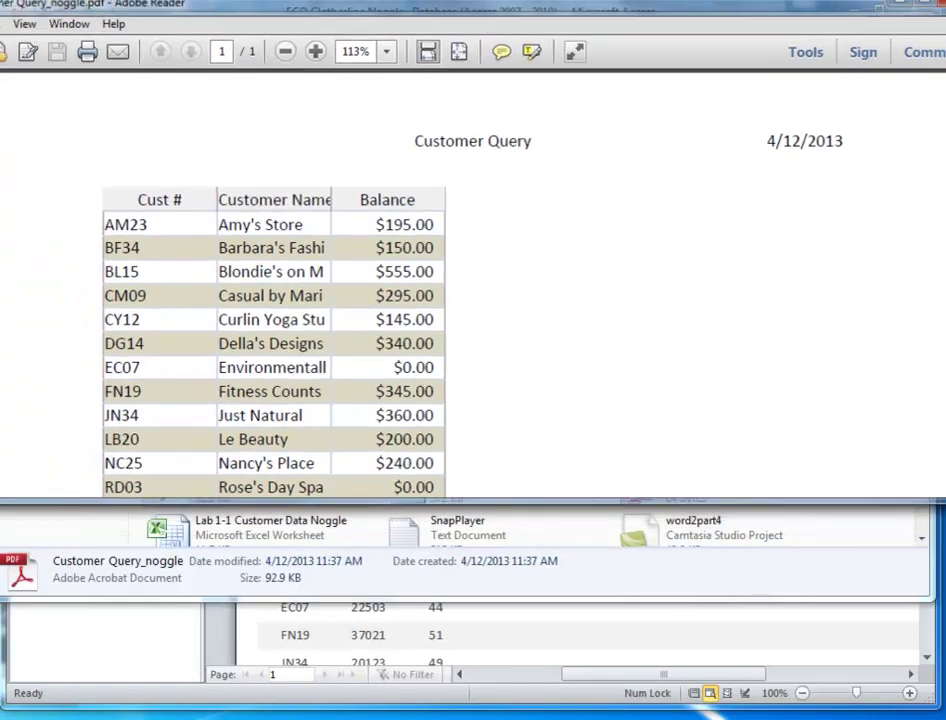
{"action": "key", "text": "alt+F4"}
{"action": "left_click", "coordinate": [908, 20]}
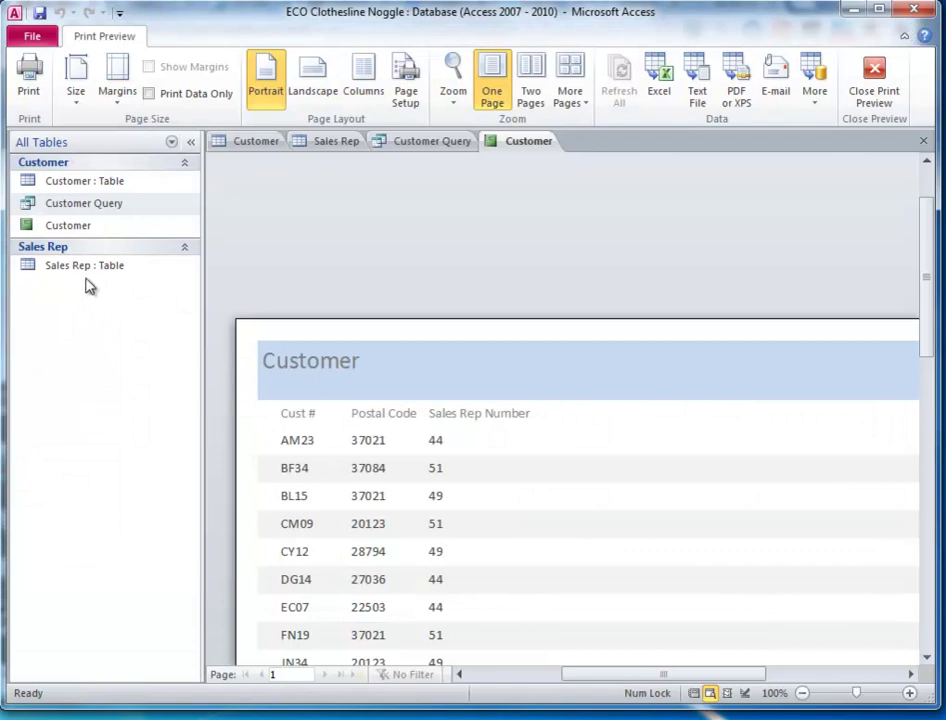
Export the Customer report as a PDF to My Documents, appending an underscore and the student's last name, without saving the export steps.
{"action": "left_click", "coordinate": [70, 228]}
{"action": "right_click", "coordinate": [70, 228]}
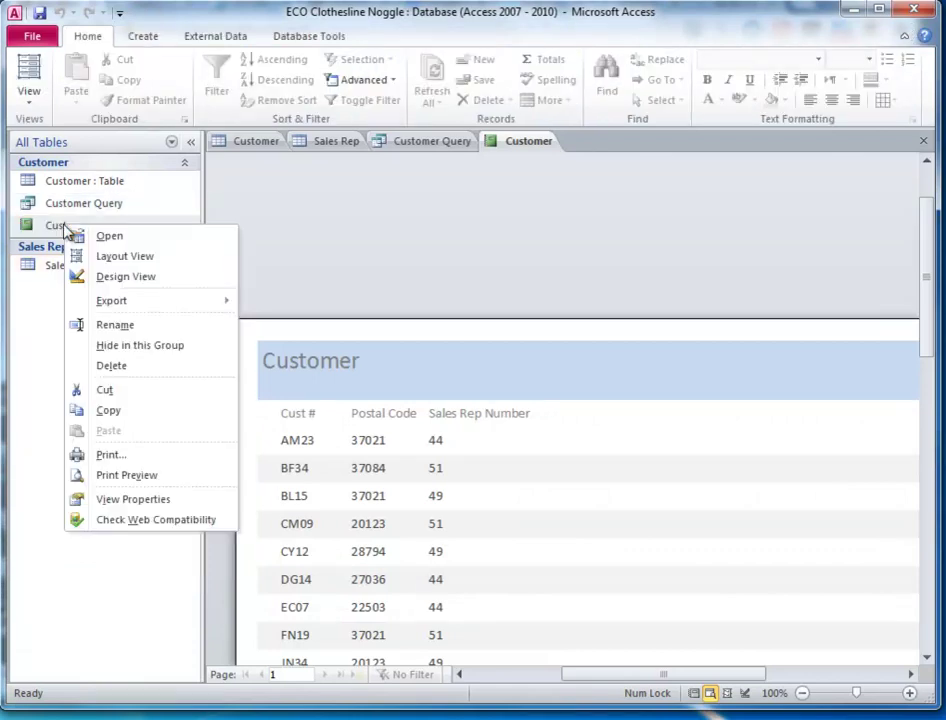
{"action": "mouse_move", "coordinate": [146, 303]}
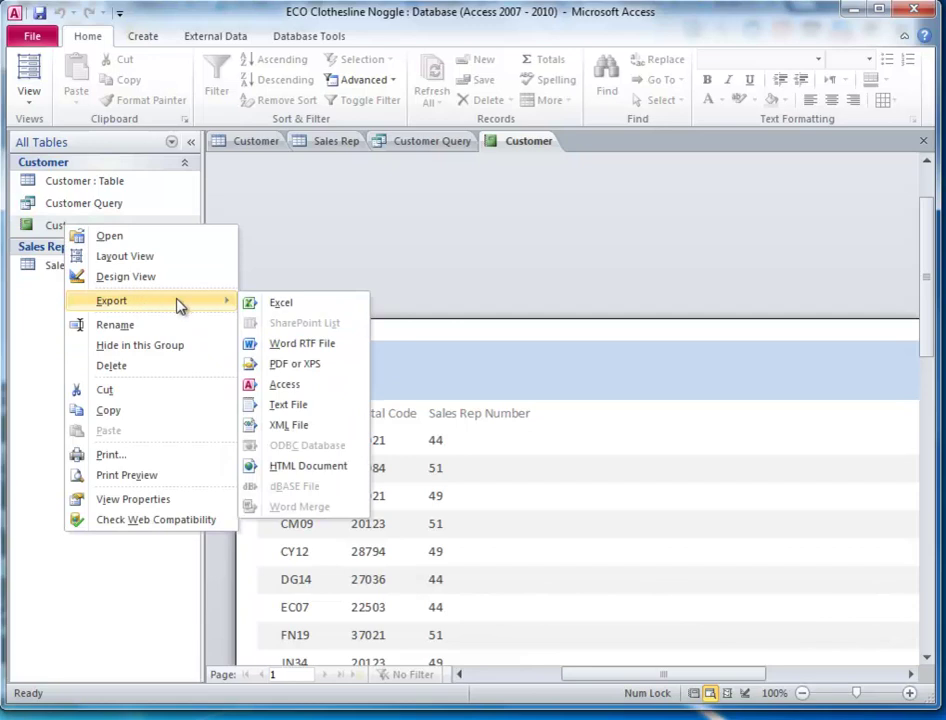
{"action": "left_click", "coordinate": [300, 365]}
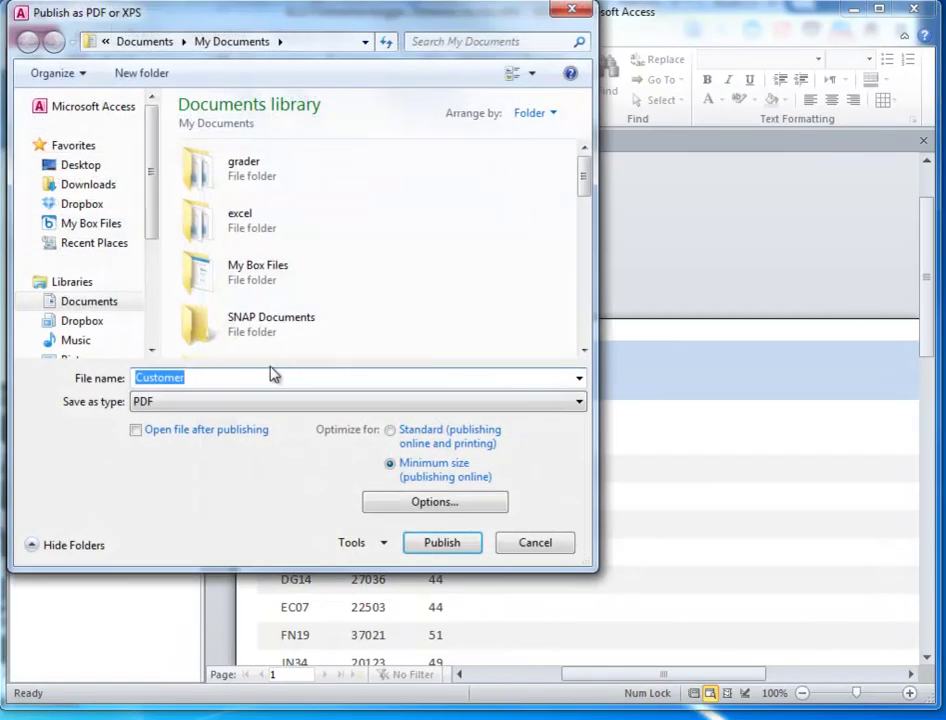
{"action": "left_click", "coordinate": [260, 378]}
{"action": "type", "text": "_Noggle"}
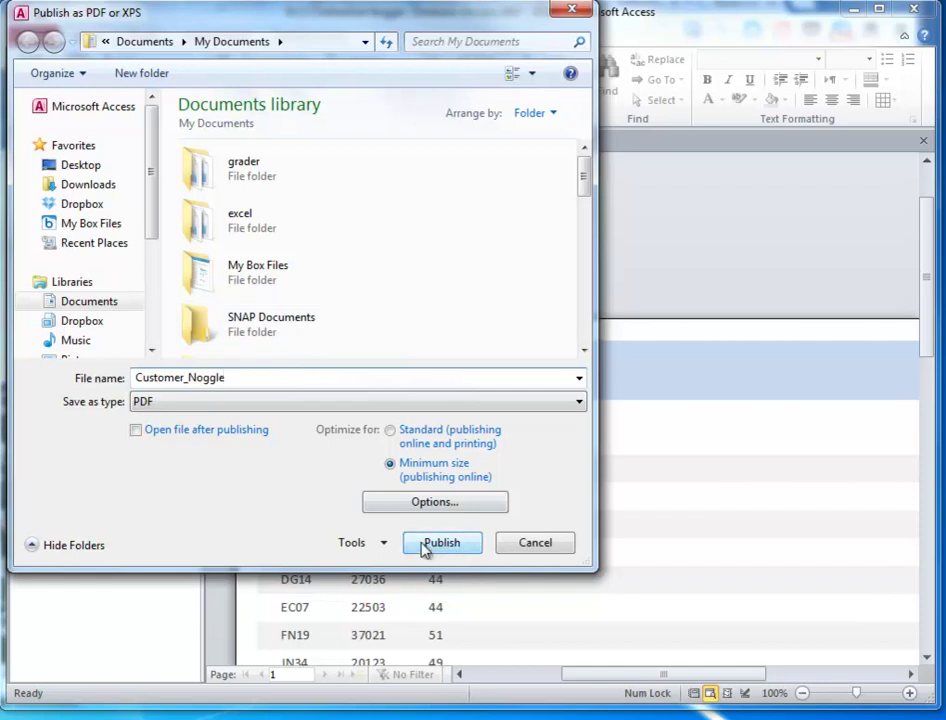
{"action": "left_click", "coordinate": [485, 541]}
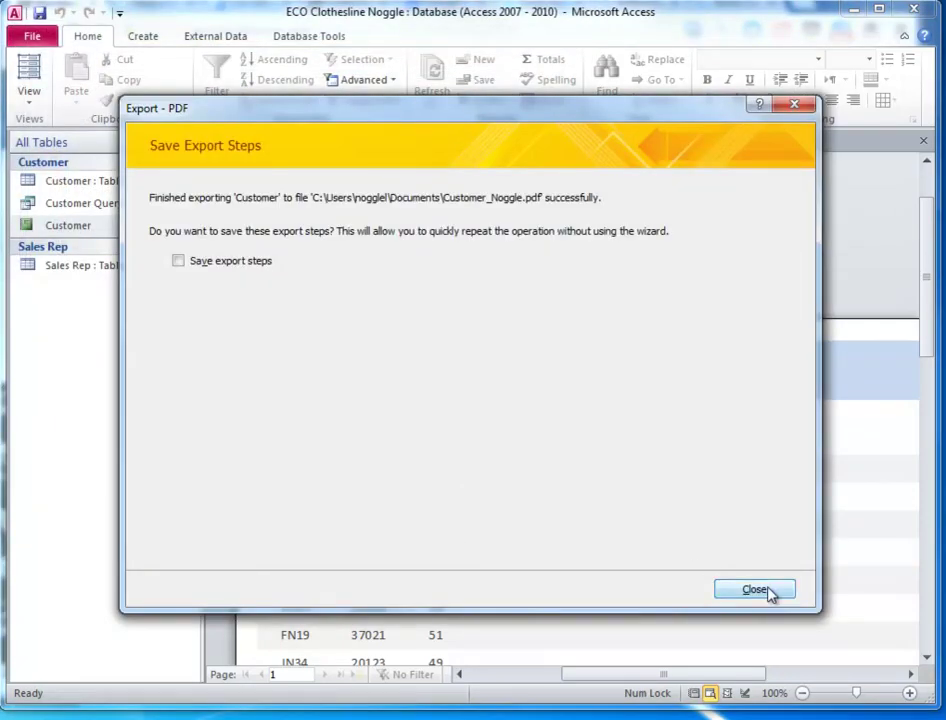
{"action": "left_click", "coordinate": [773, 592]}
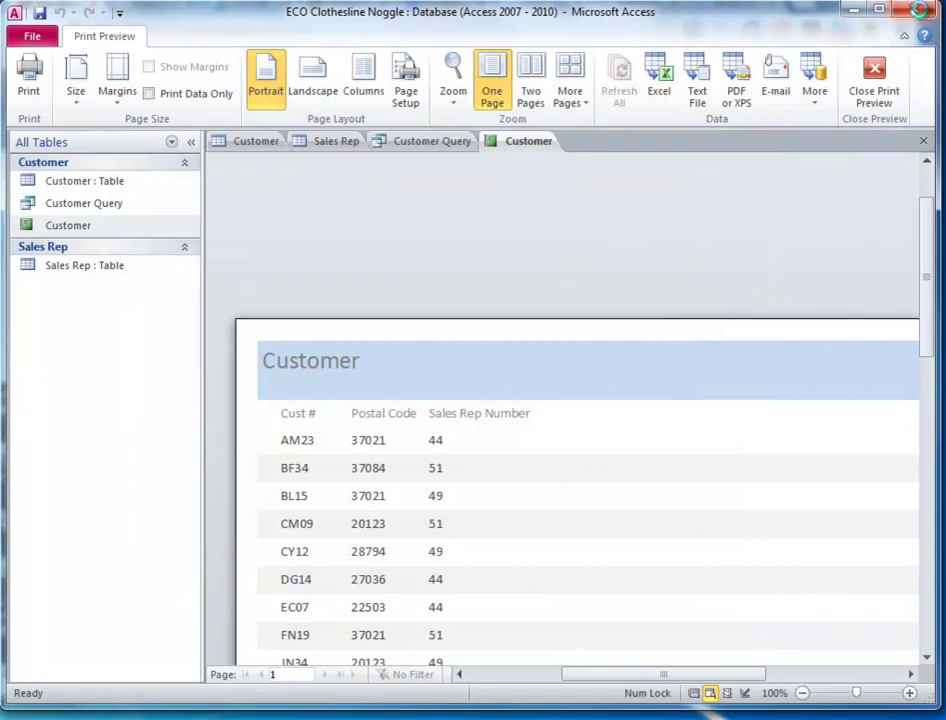
Close the database, switch to Blackboard in the web browser, and open the Access Chapter 1 Lab 1 assignment at its submission section.
{"action": "key", "text": "alt+F4"}
{"action": "left_click", "coordinate": [325, 334]}
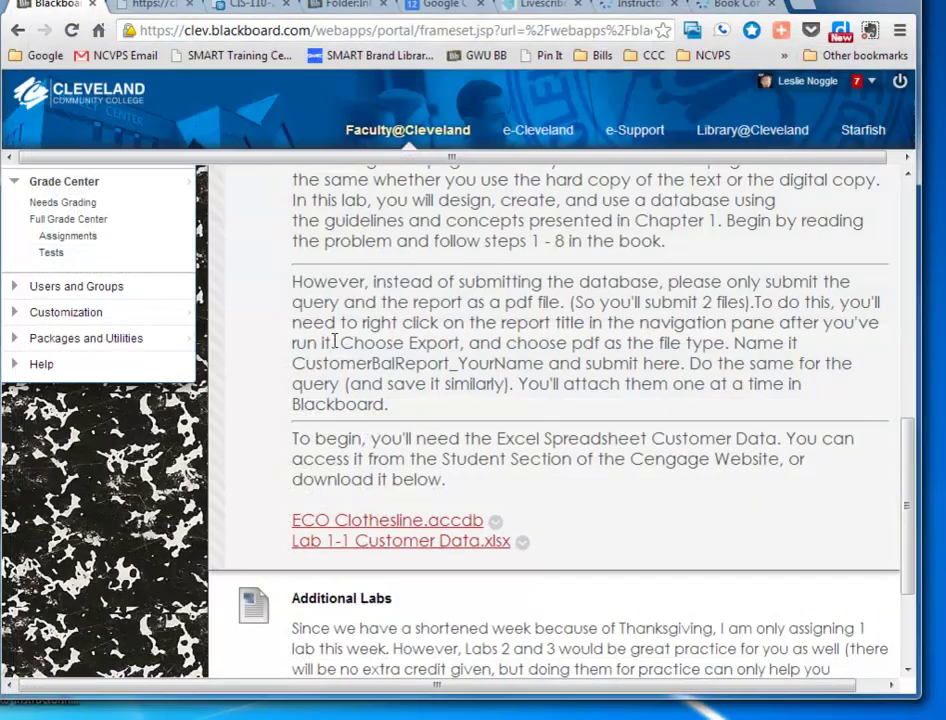
{"action": "scroll", "coordinate": [493, 325], "scroll_direction": "up", "scroll_amount": 3}
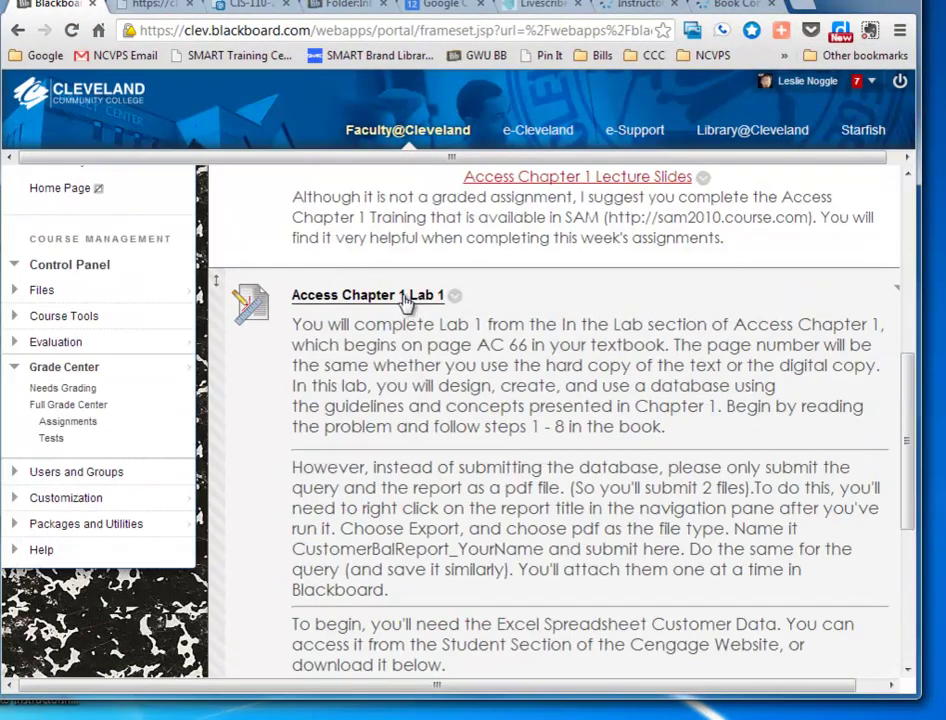
{"action": "left_click", "coordinate": [386, 298]}
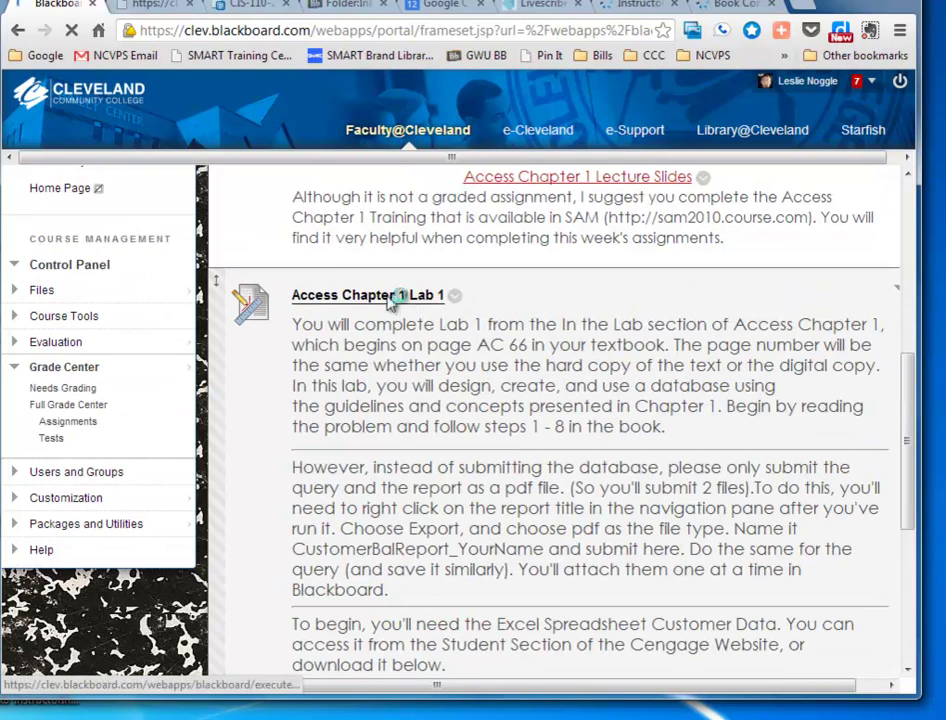
{"action": "scroll", "coordinate": [536, 486], "scroll_direction": "down", "scroll_amount": 15}
{"action": "scroll", "coordinate": [536, 486], "scroll_direction": "up", "scroll_amount": 3}
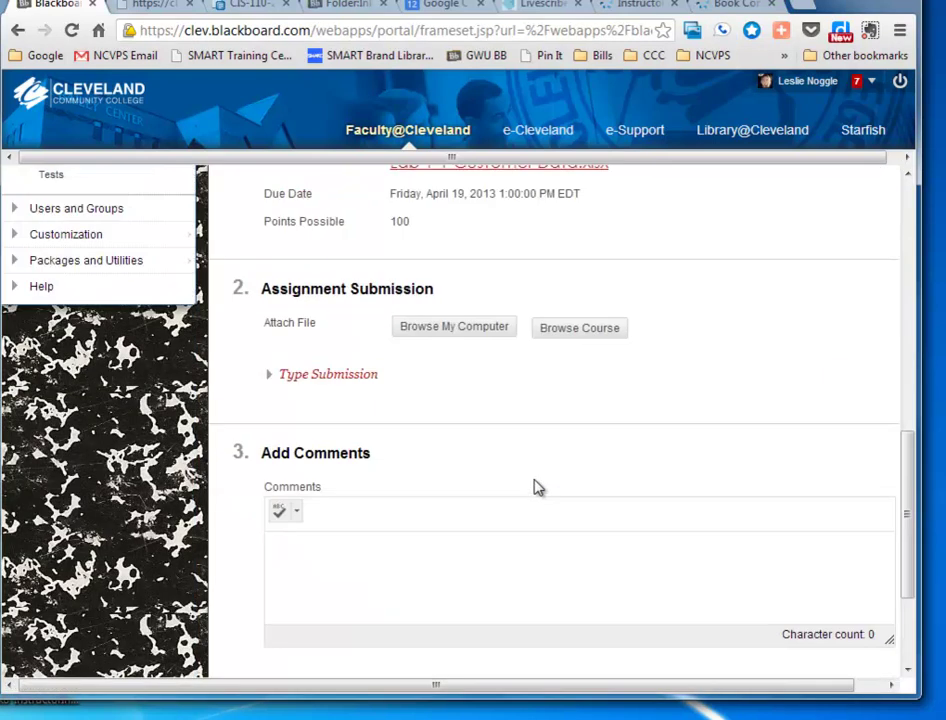
{"action": "scroll", "coordinate": [536, 486], "scroll_direction": "up", "scroll_amount": 1}
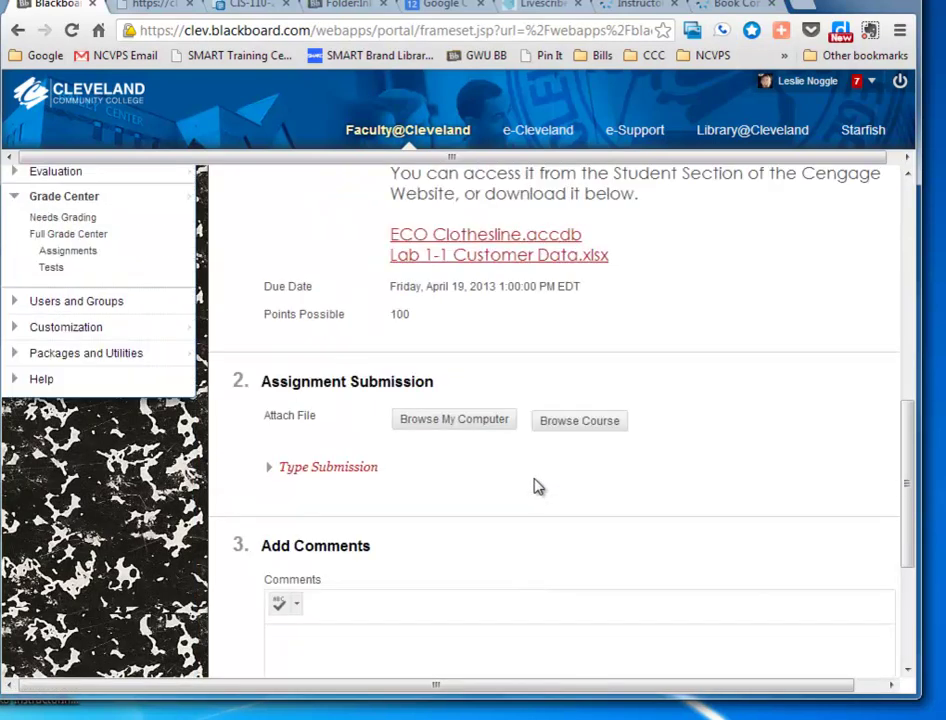
Attach the Customer report PDF from My Documents to the assignment submission.
{"action": "left_click", "coordinate": [462, 424]}
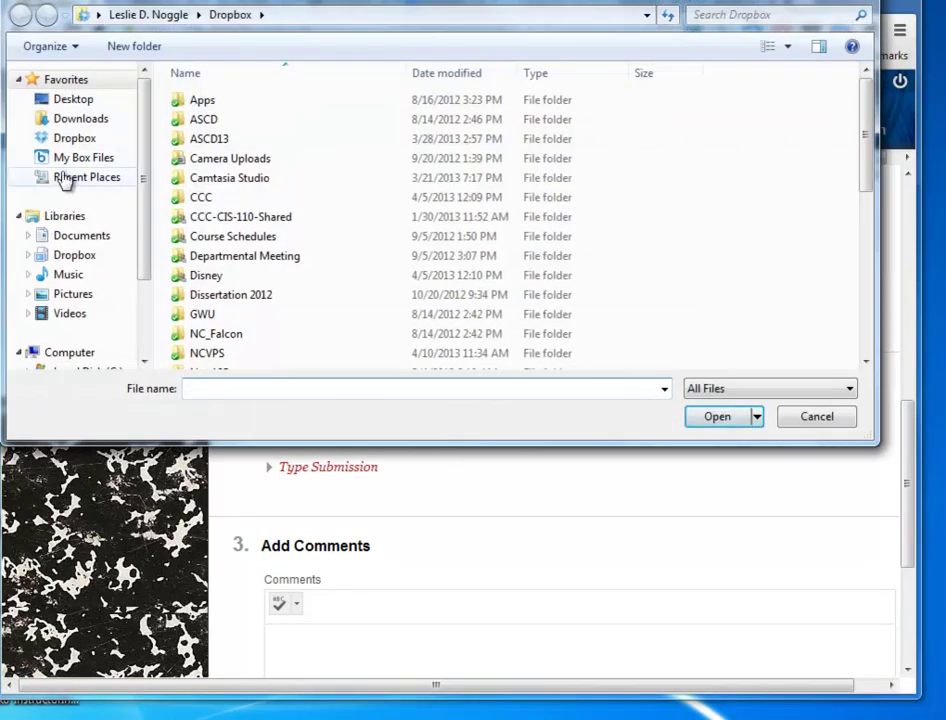
{"action": "left_click", "coordinate": [57, 259]}
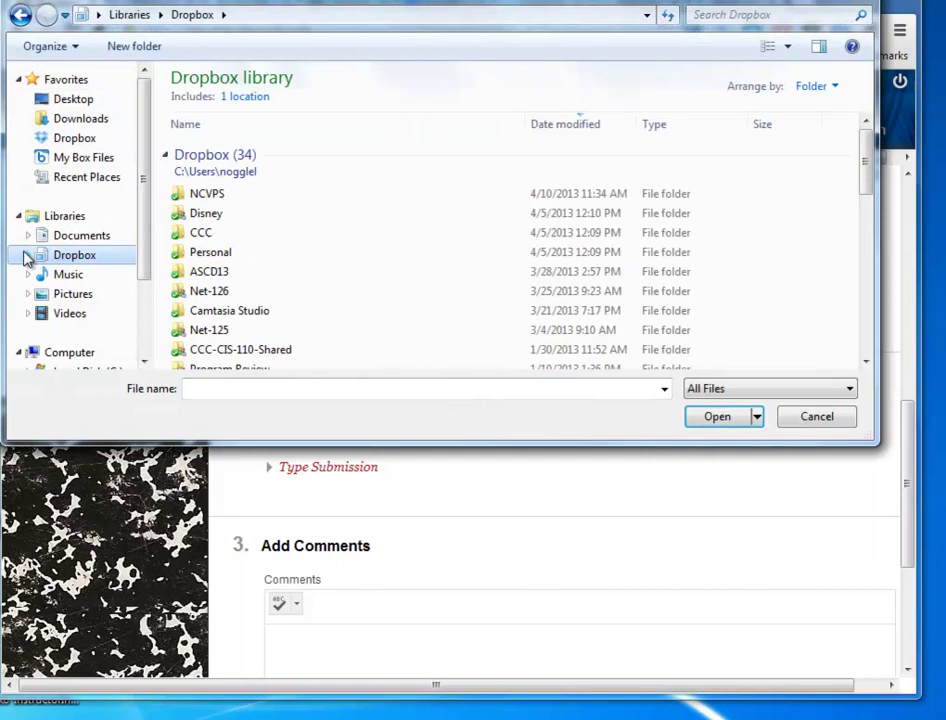
{"action": "left_click", "coordinate": [28, 256]}
{"action": "left_click", "coordinate": [28, 236]}
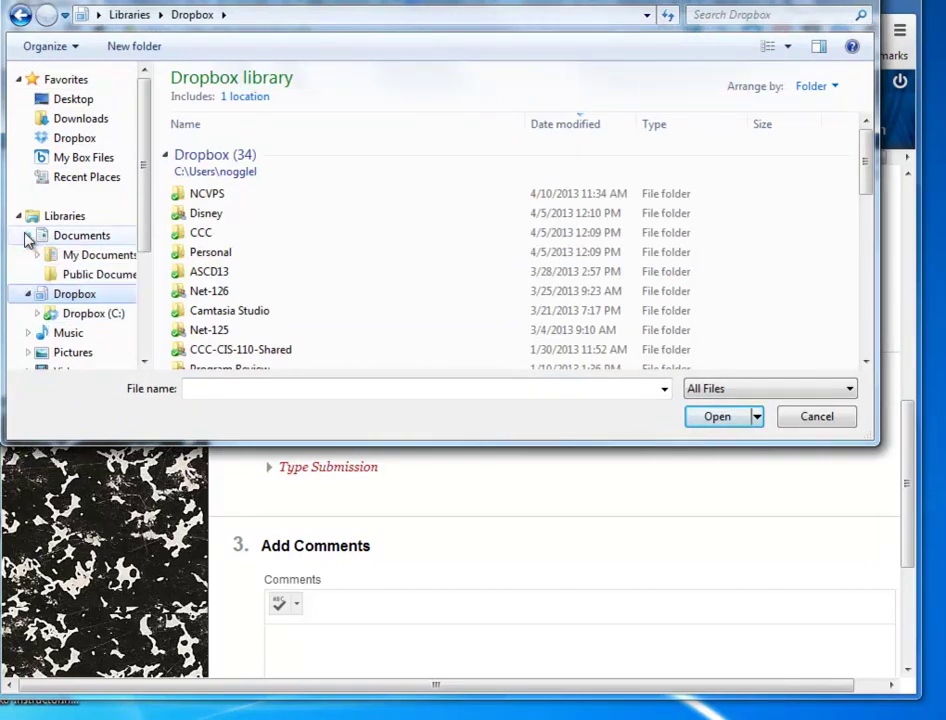
{"action": "left_click", "coordinate": [88, 256]}
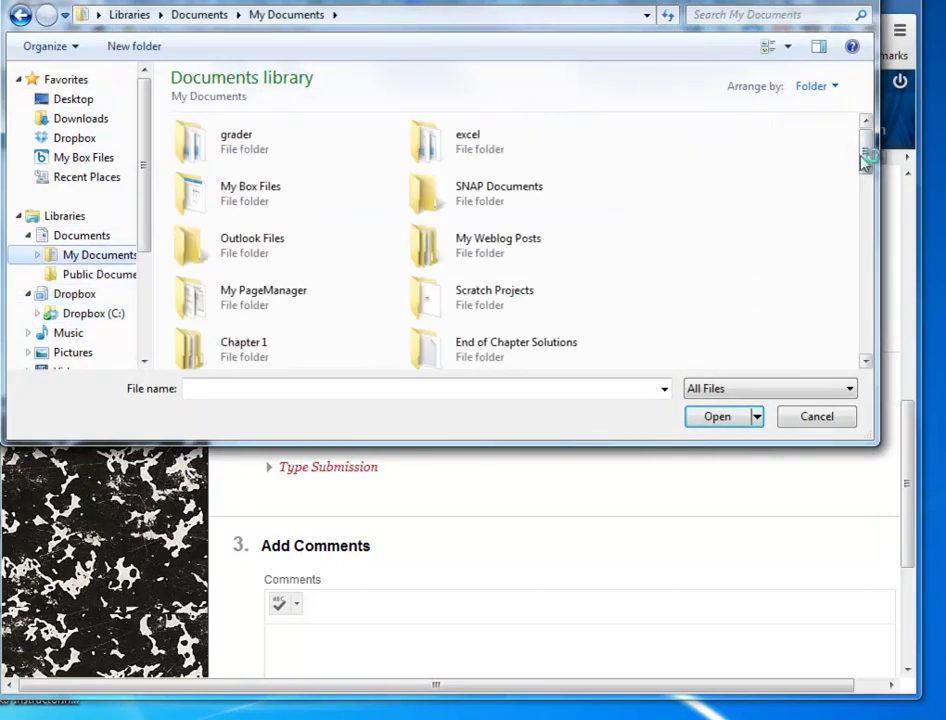
{"action": "left_click_drag", "start_coordinate": [864, 162], "coordinate": [866, 214]}
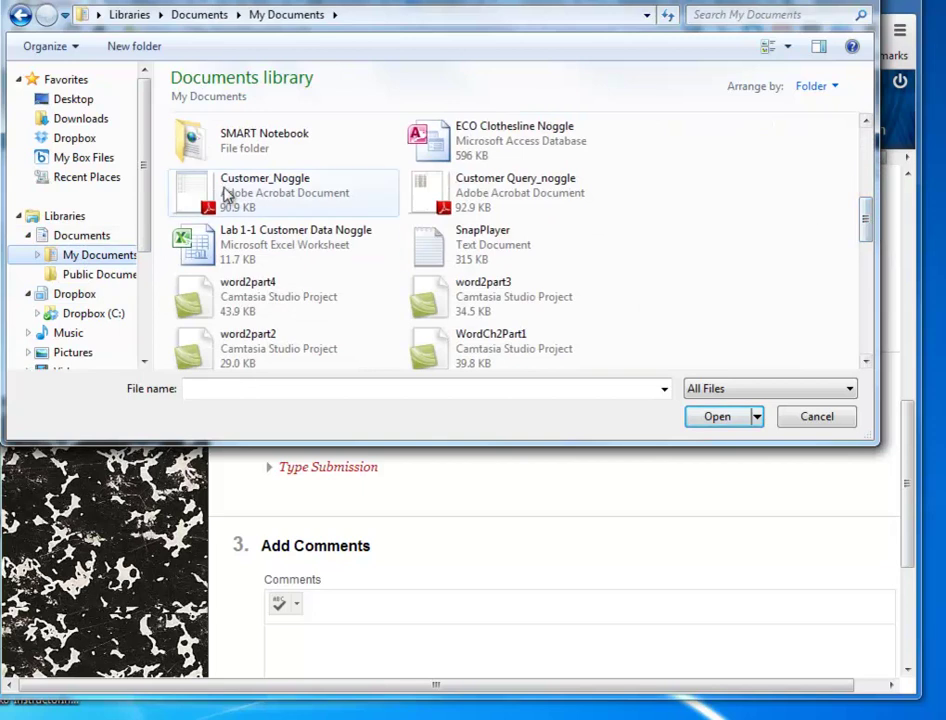
{"action": "left_click", "coordinate": [248, 208]}
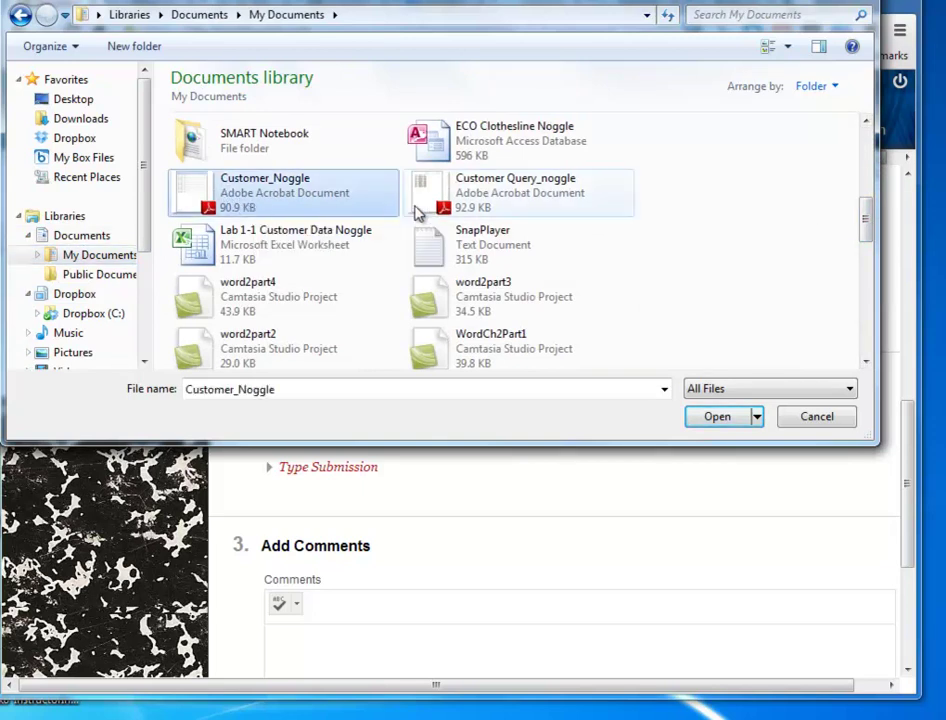
{"action": "left_click", "coordinate": [424, 212]}
{"action": "left_click", "coordinate": [294, 207]}
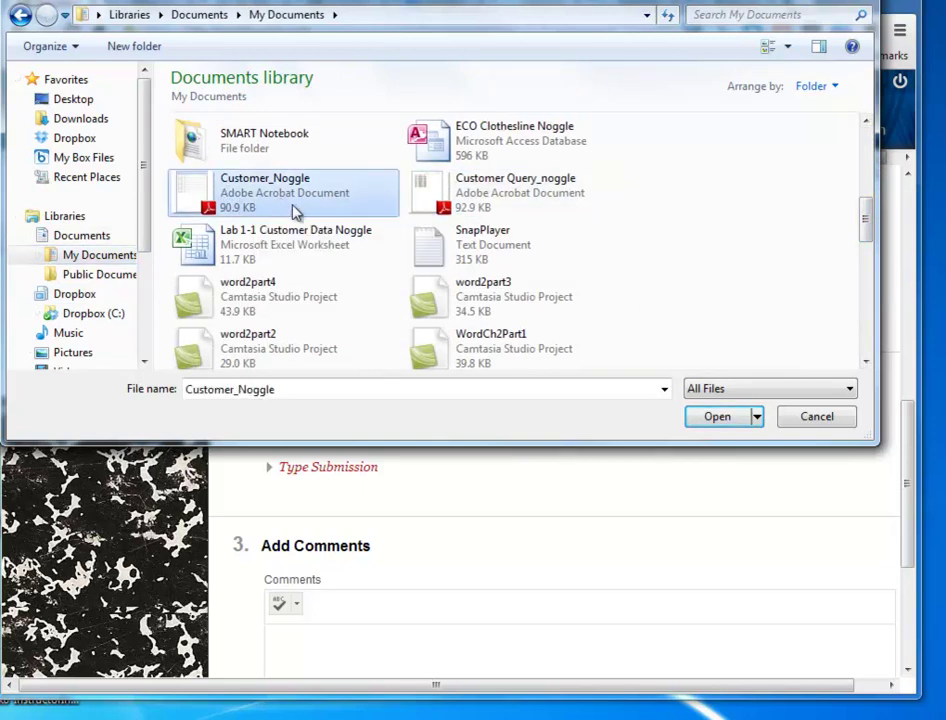
{"action": "left_click", "coordinate": [717, 420]}
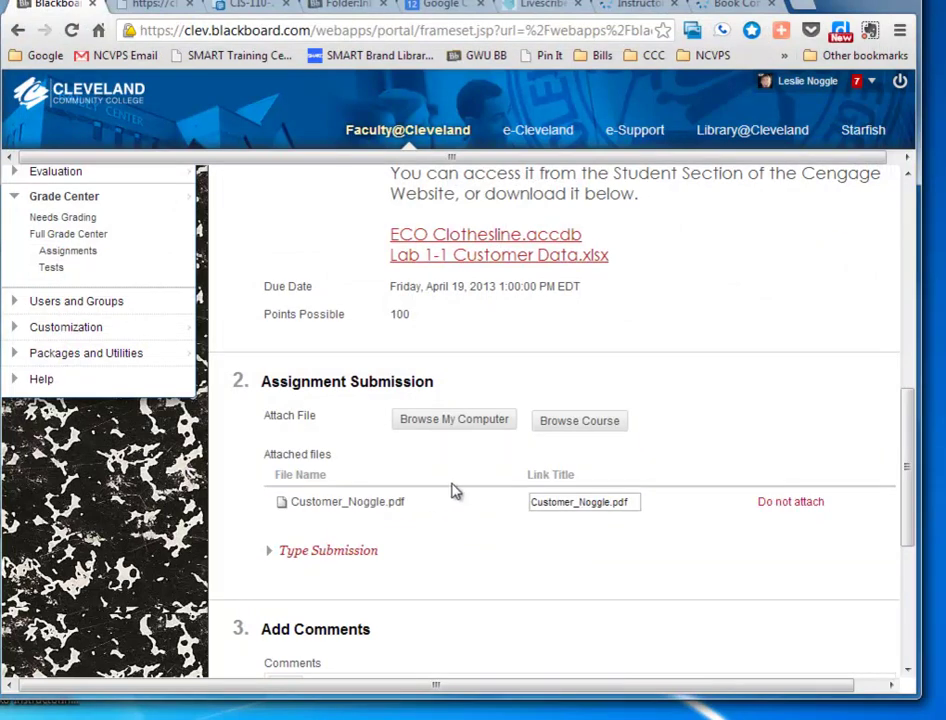
Attach the Customer Query PDF from My Documents as the second submission file and go to the Submit section.
{"action": "left_click", "coordinate": [462, 427]}
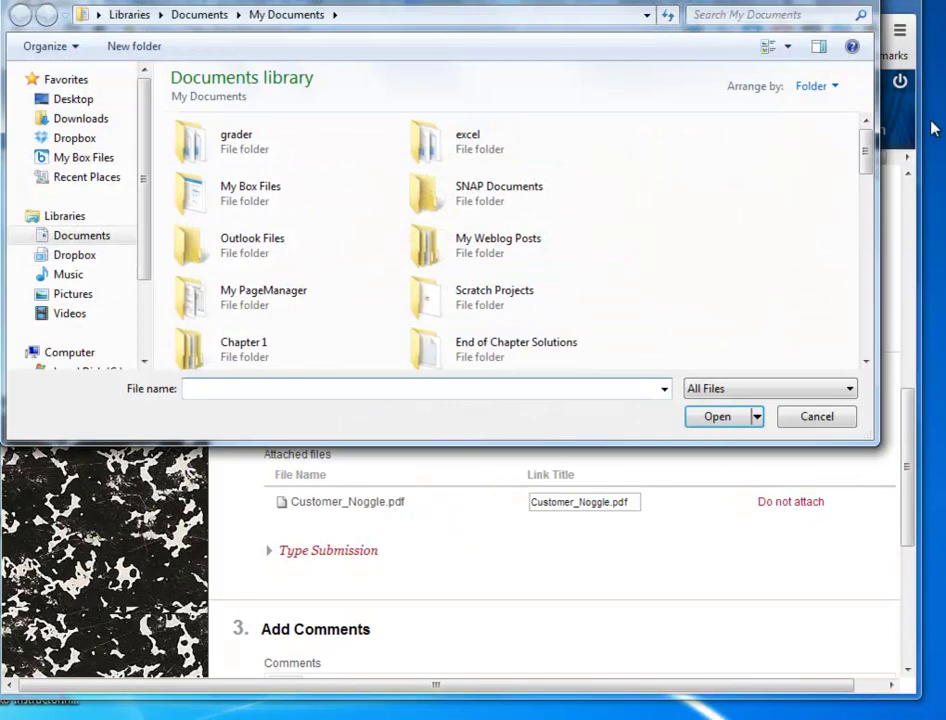
{"action": "left_click_drag", "start_coordinate": [864, 157], "coordinate": [864, 225]}
{"action": "left_click", "coordinate": [528, 194]}
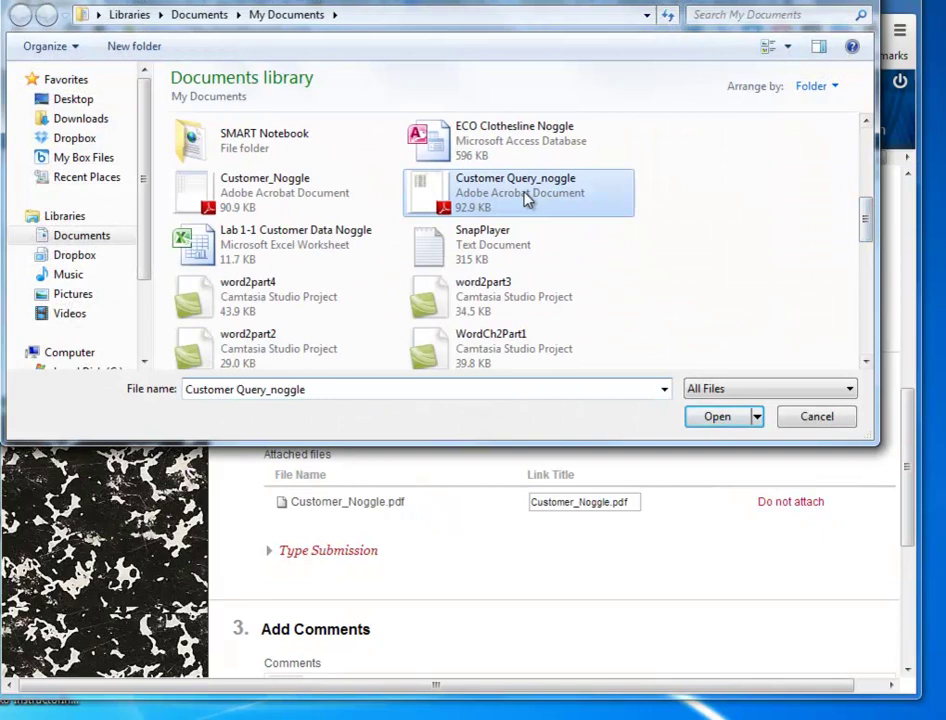
{"action": "left_click", "coordinate": [720, 424]}
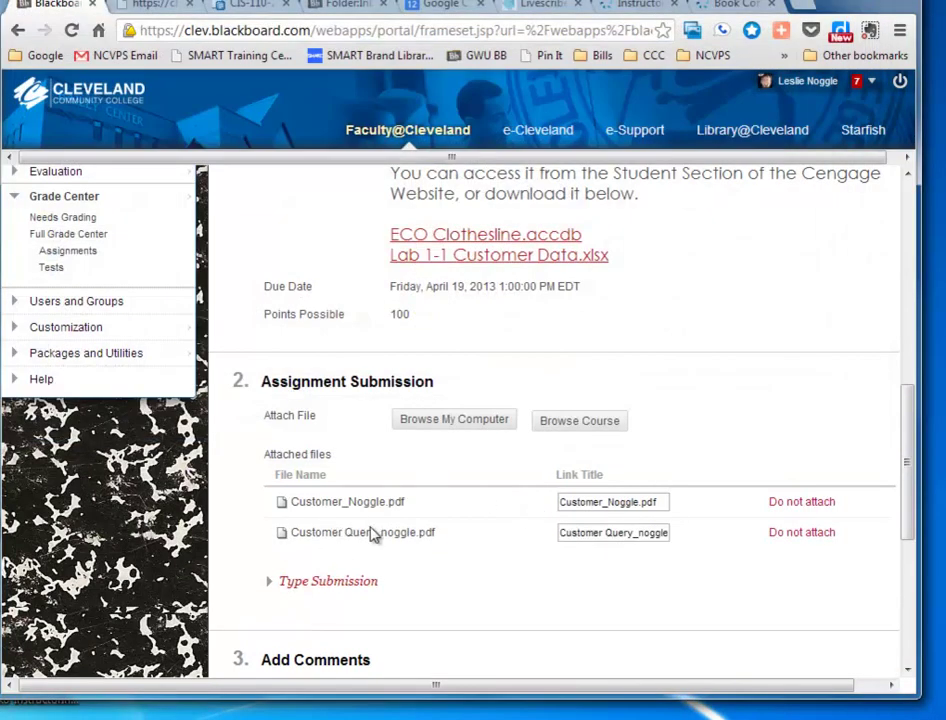
{"action": "left_click_drag", "start_coordinate": [910, 500], "coordinate": [923, 640]}
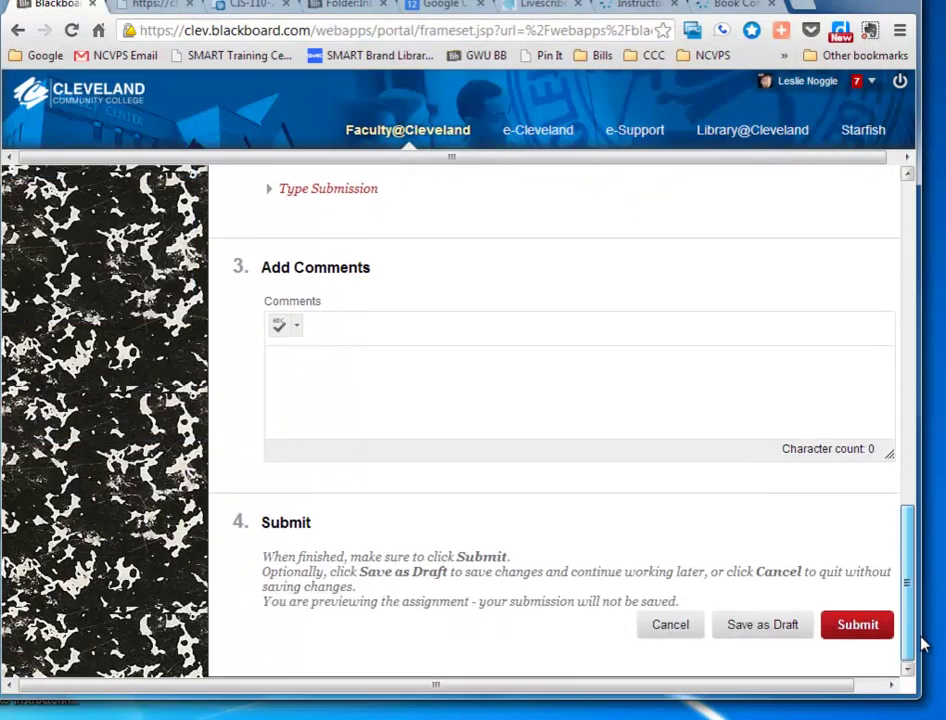